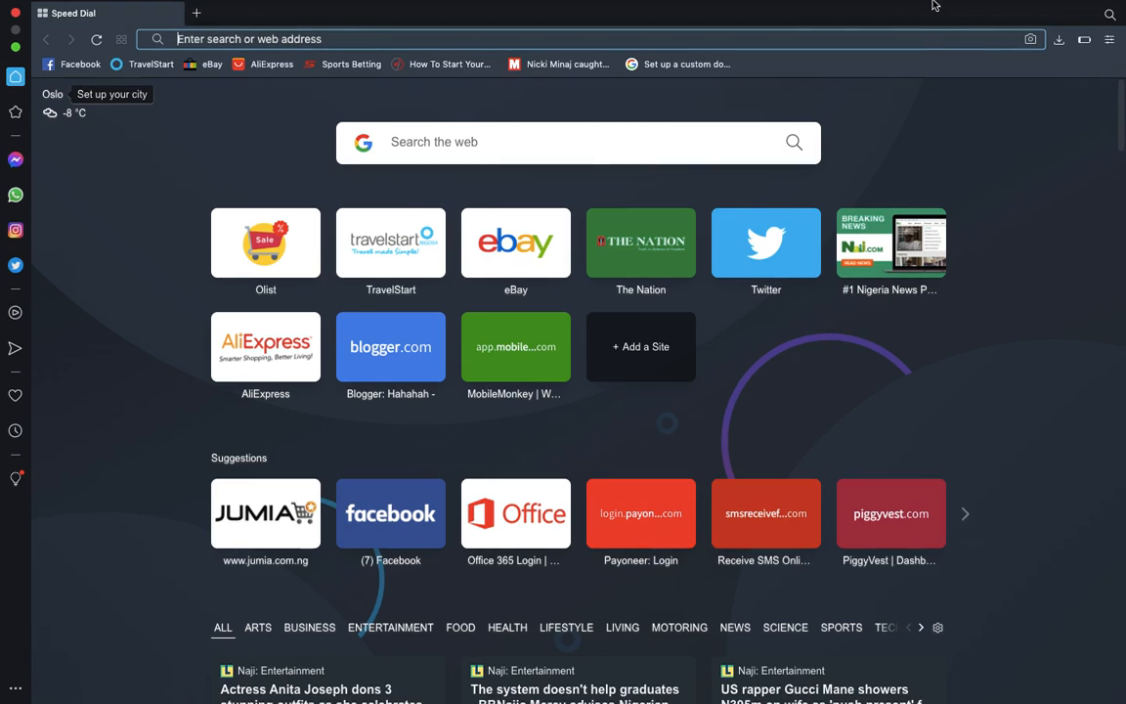
Open Facebook Ads Manager at facebook.com/adsmanager
mouse_move(948, 5)
text(facebook.com)
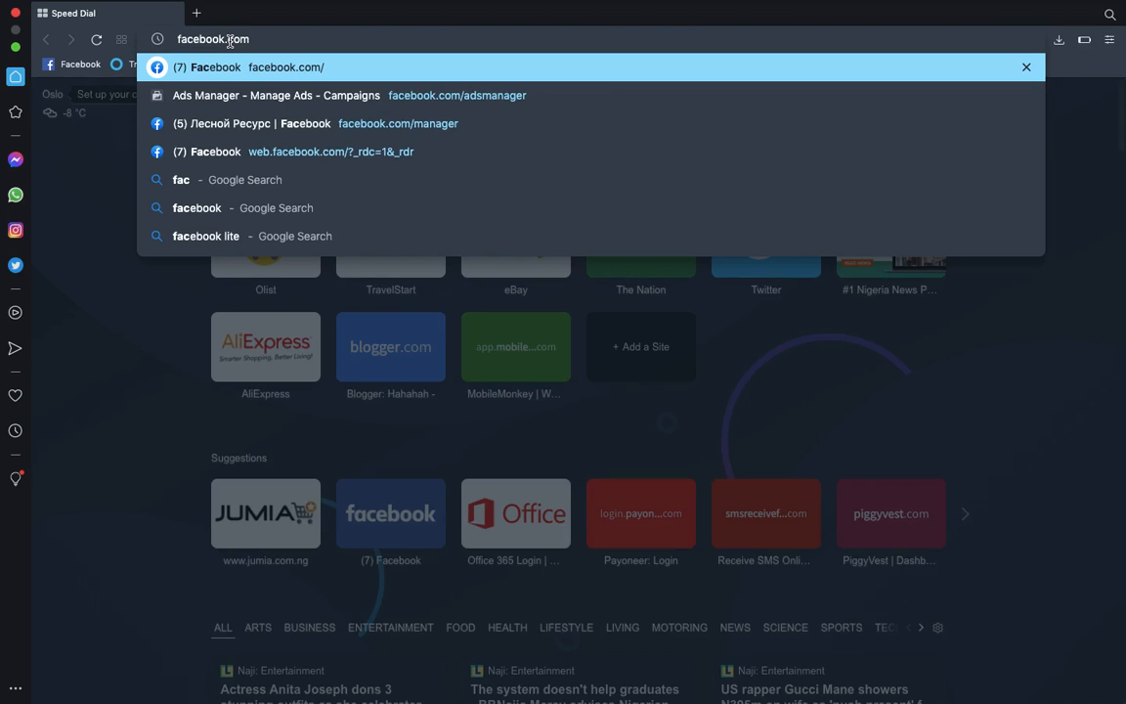
text(/ads)
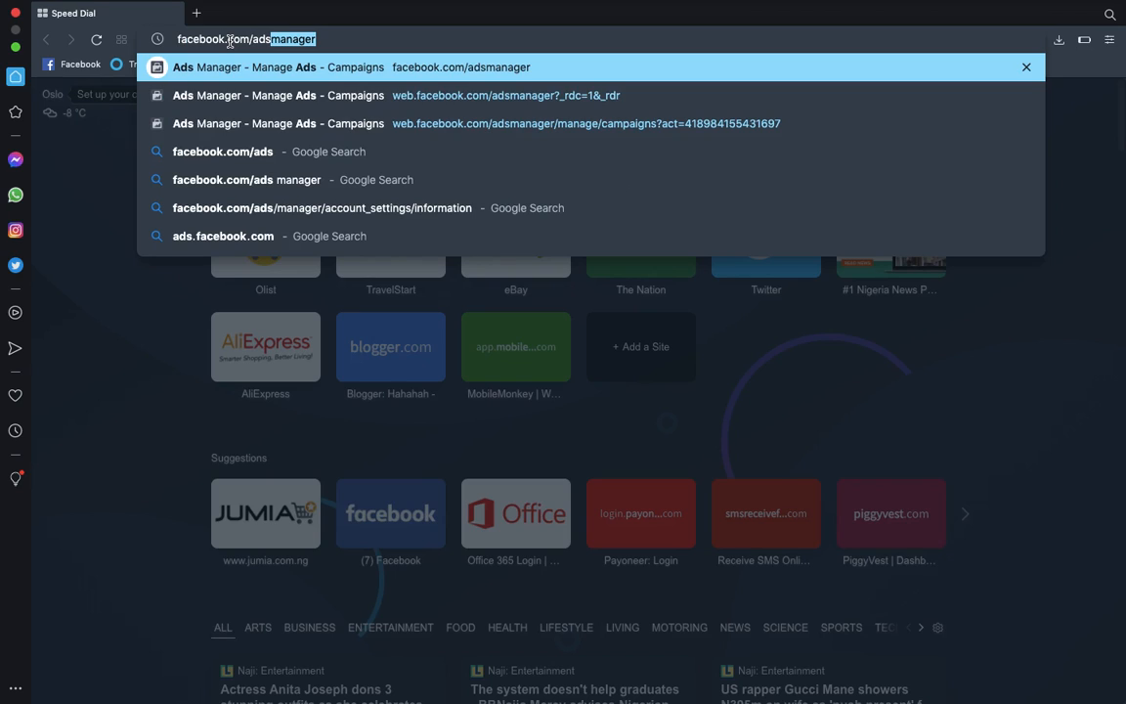
key(Return)
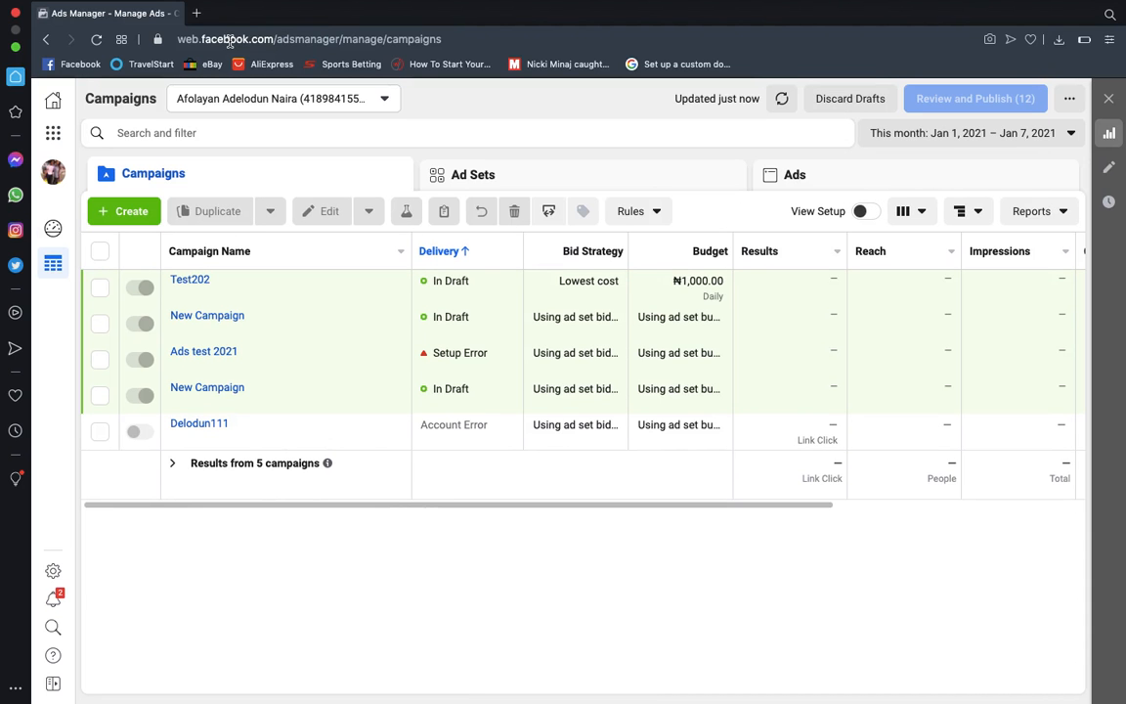
Select all campaigns and discard every unpublished draft in the ad account
click(100, 251)
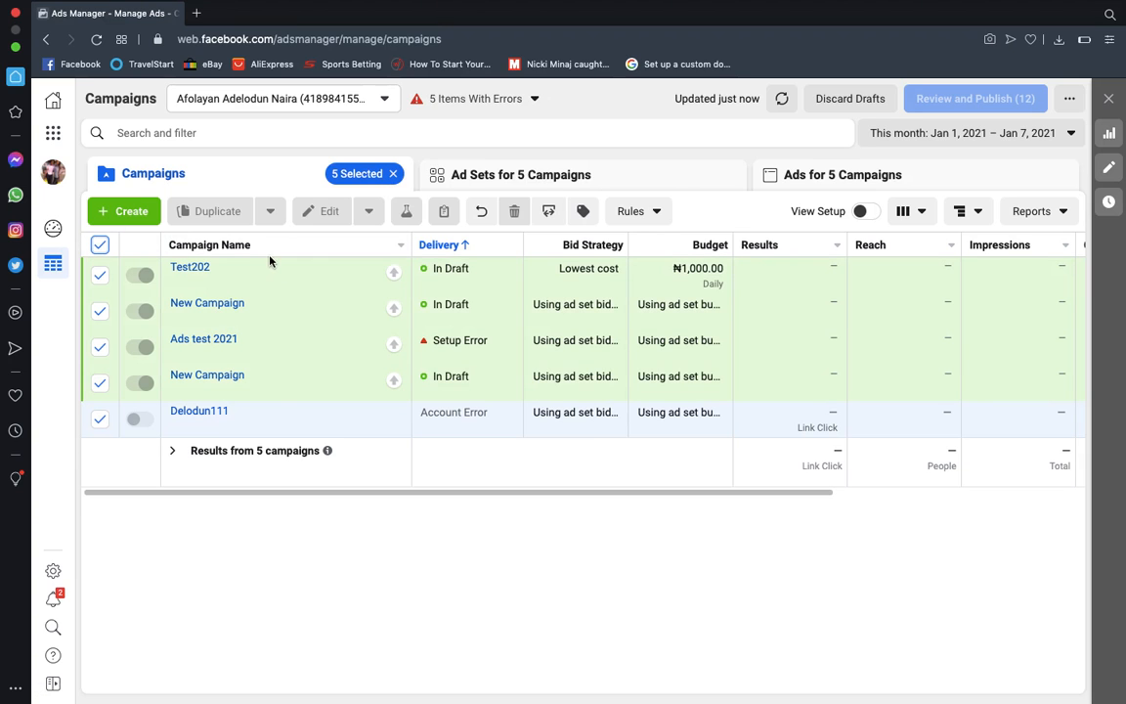
click(875, 100)
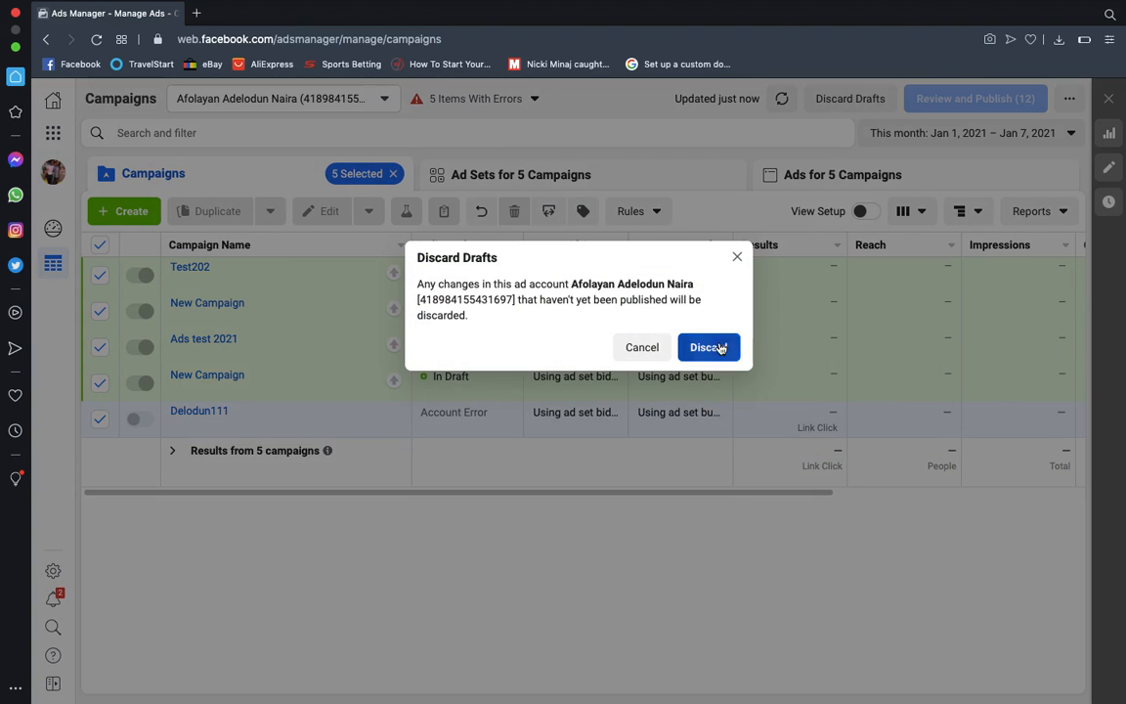
click(716, 345)
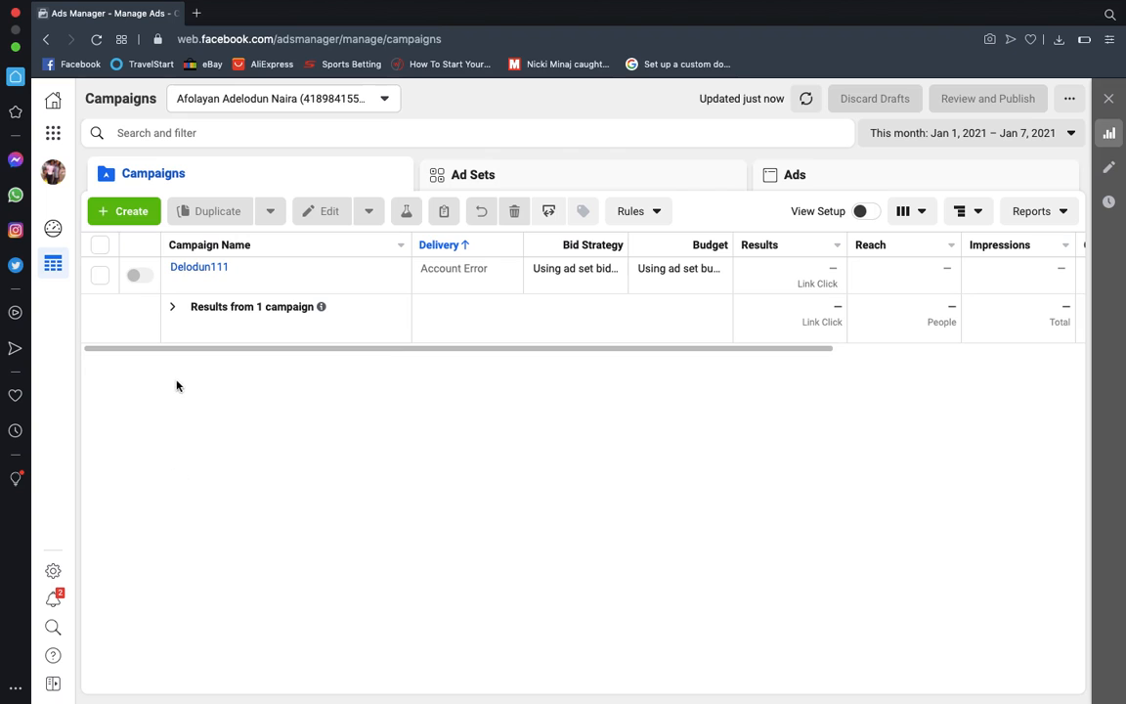
click(52, 146)
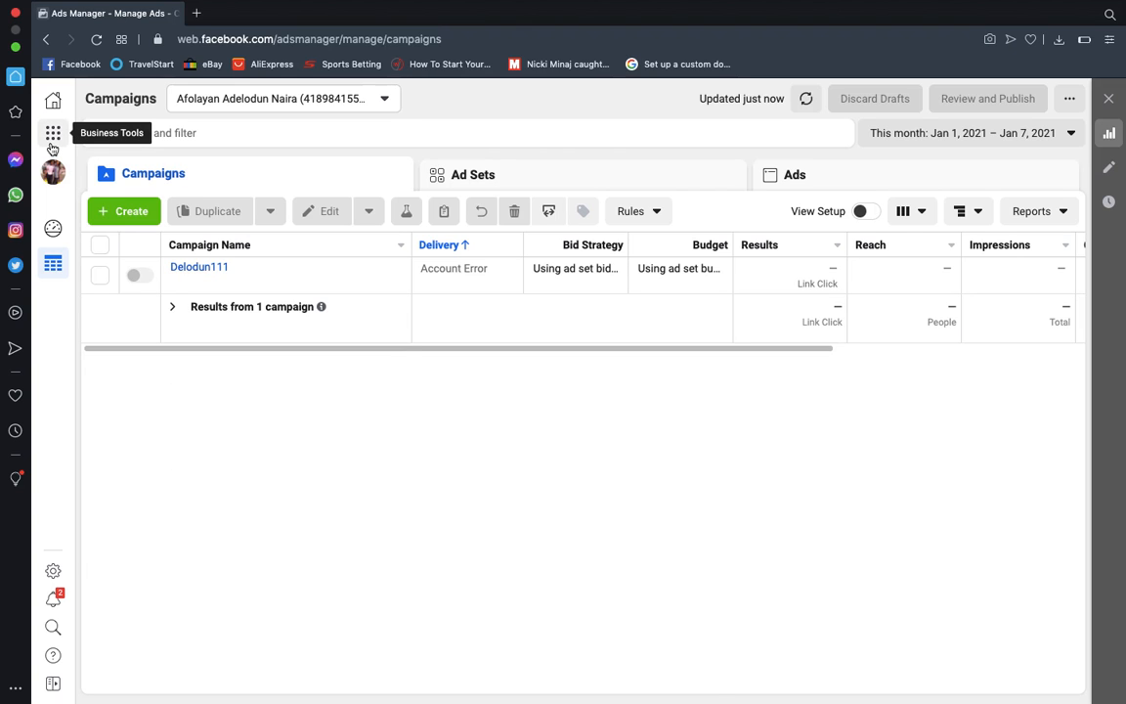
click(53, 145)
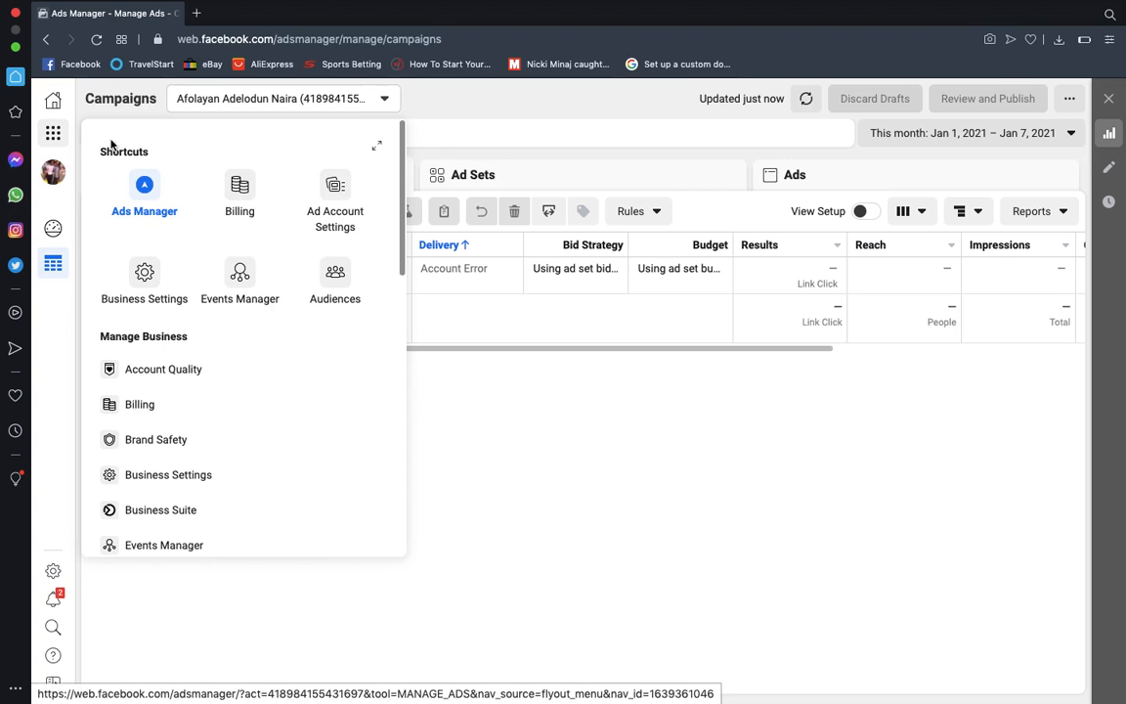
click(49, 136)
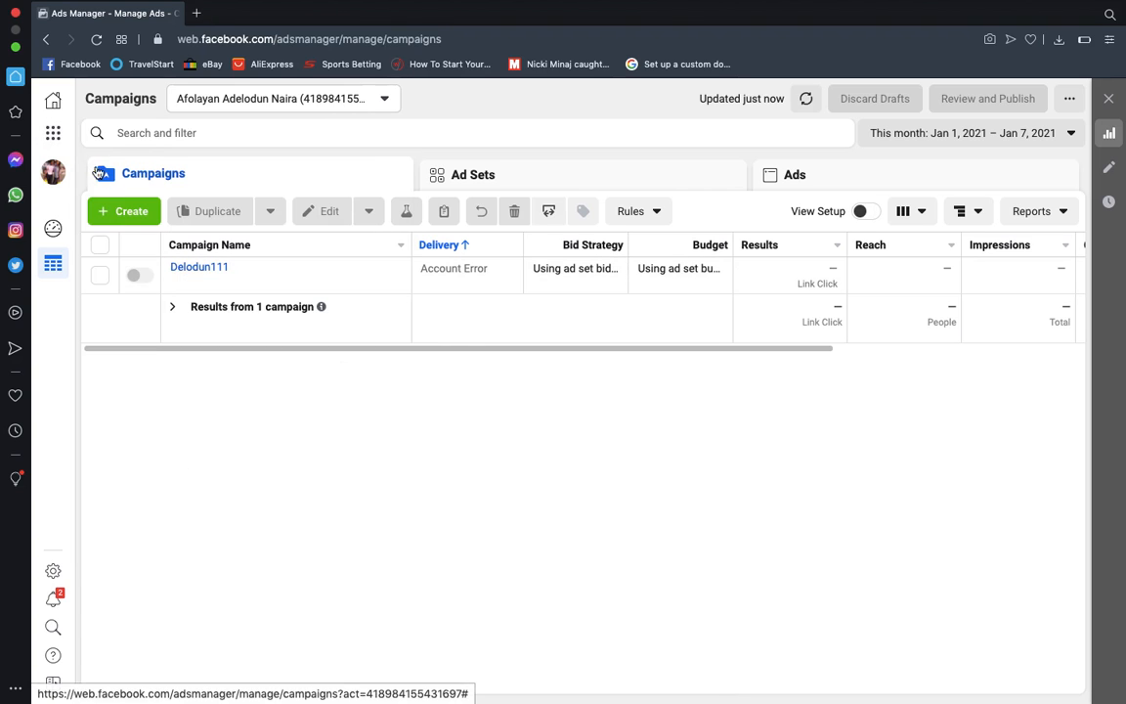
click(60, 143)
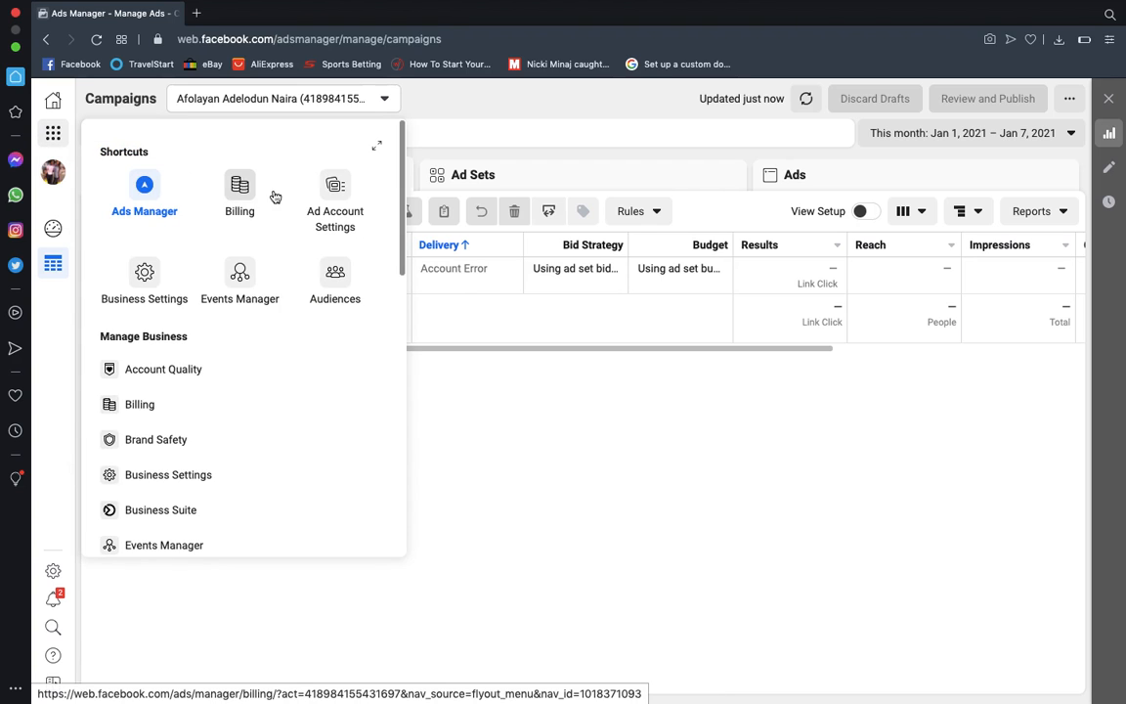
click(52, 132)
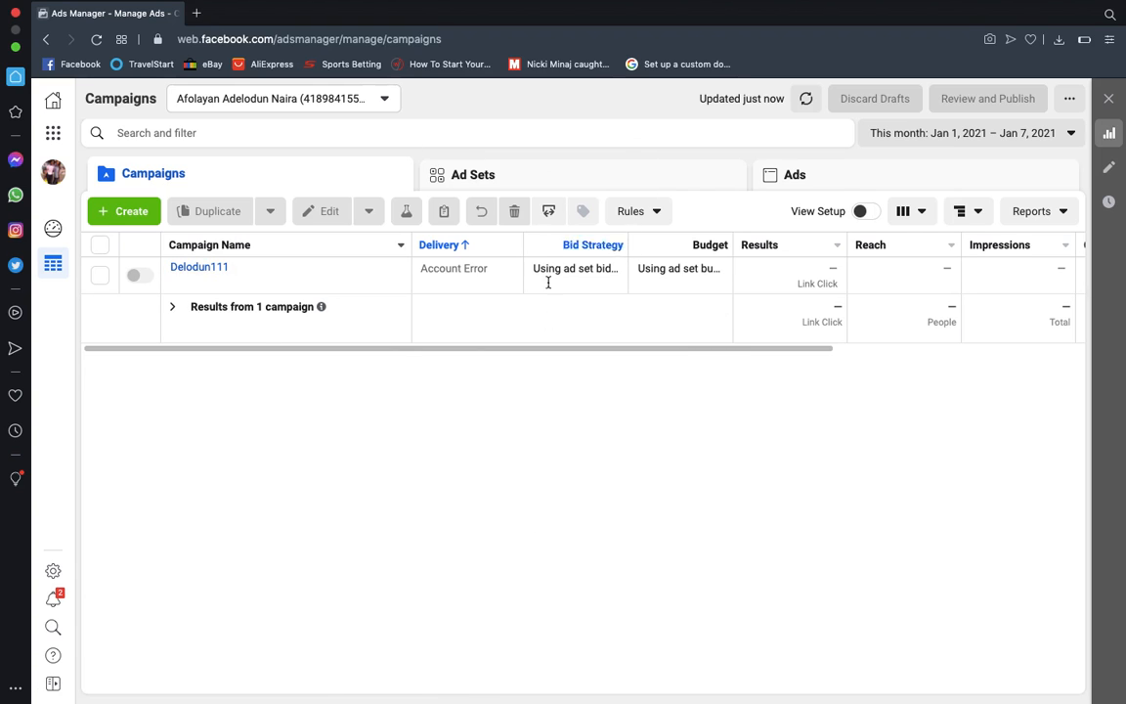
Create a new campaign with Traffic as the campaign objective
click(124, 212)
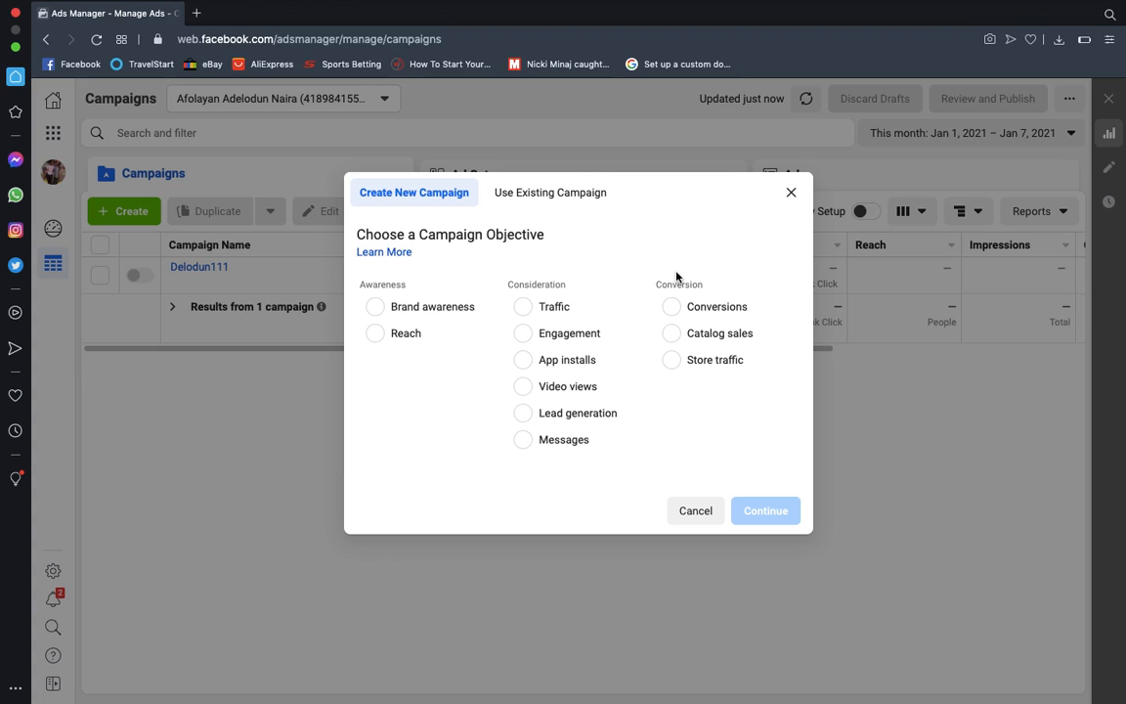
mouse_move(636, 362)
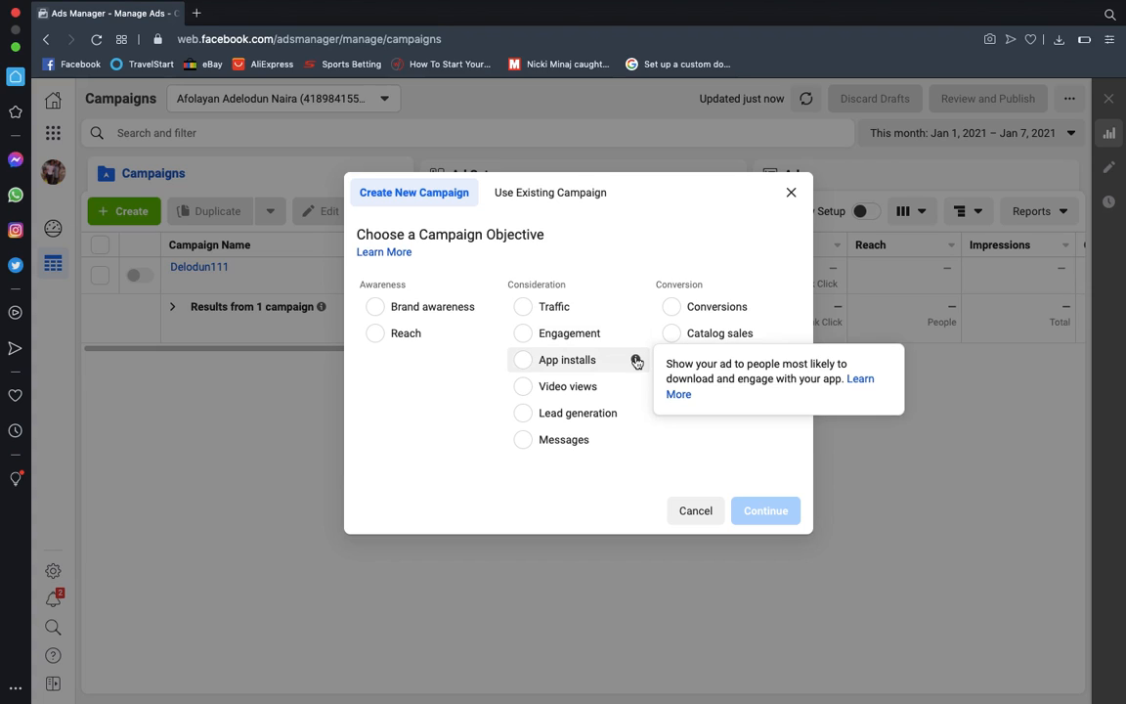
click(522, 309)
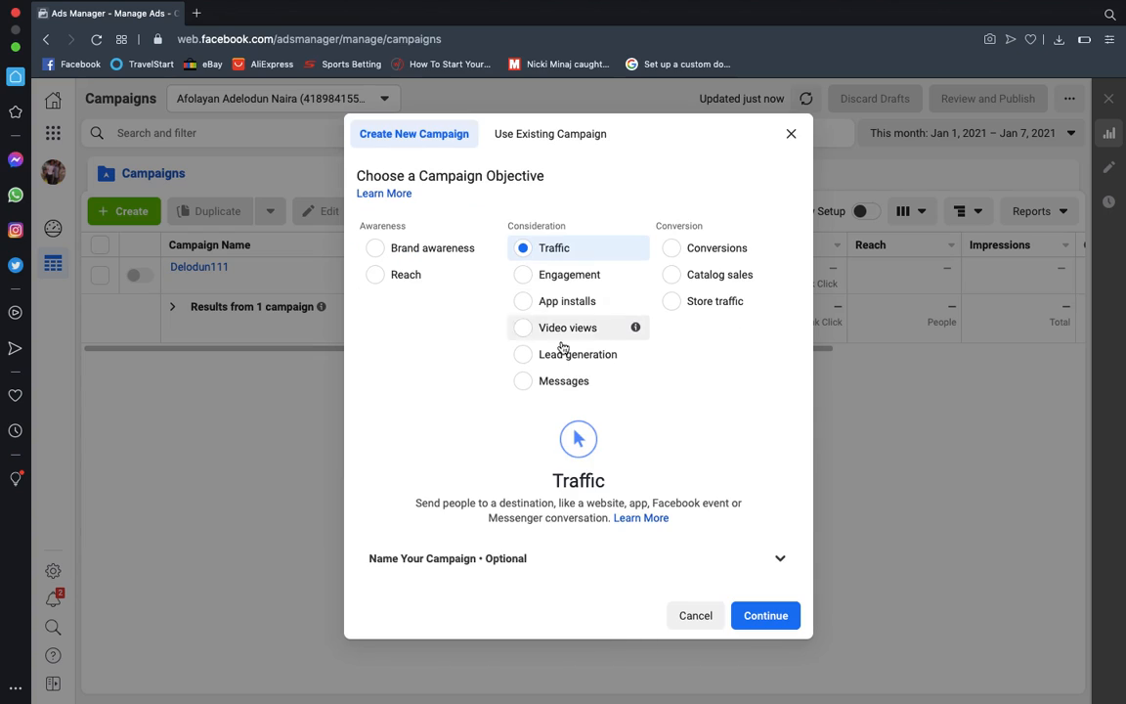
click(768, 616)
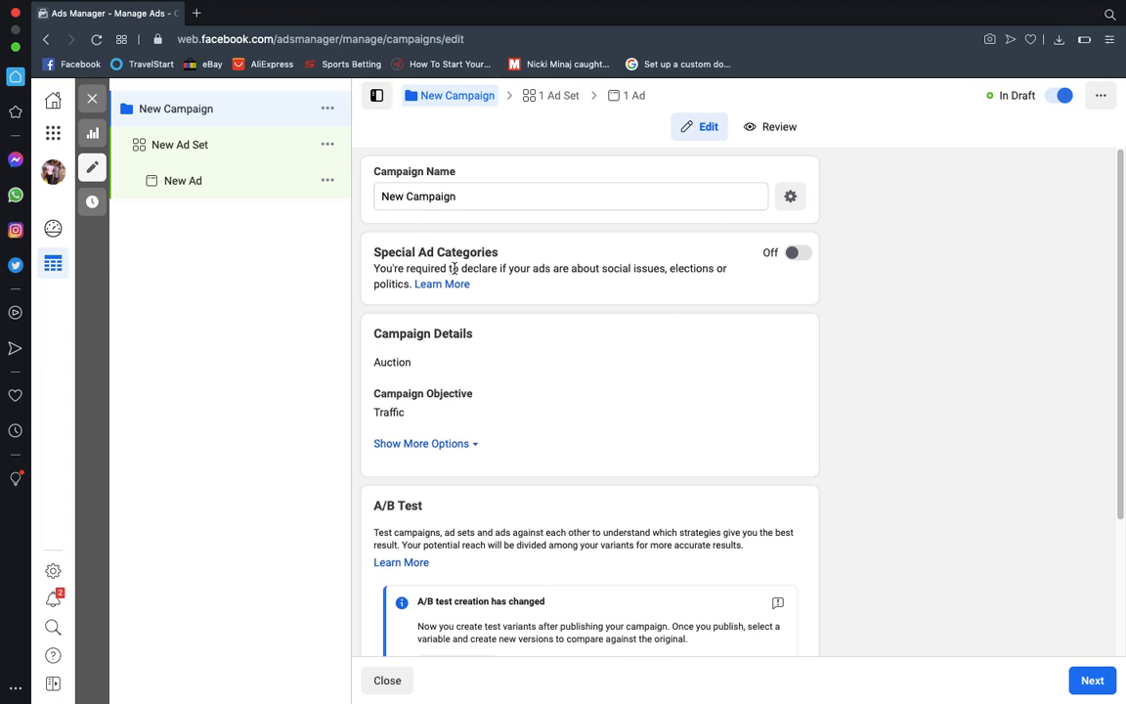
Rename the new campaign as Test202
double_click(476, 197)
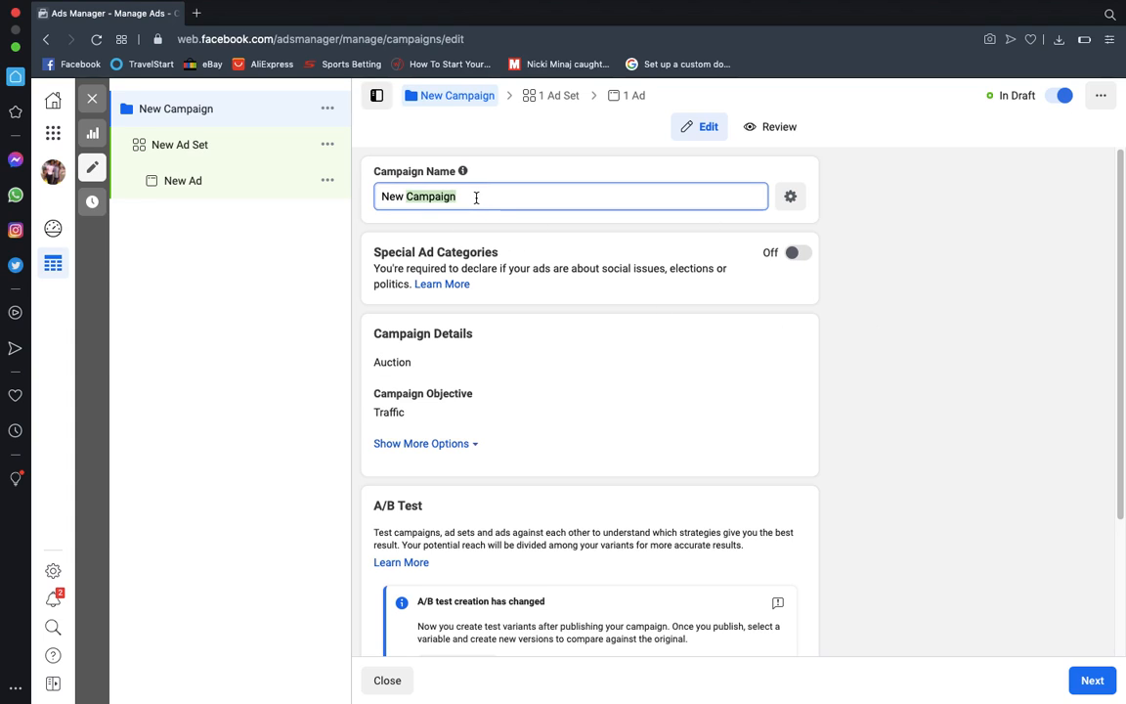
key(super+a)
text(Test202)
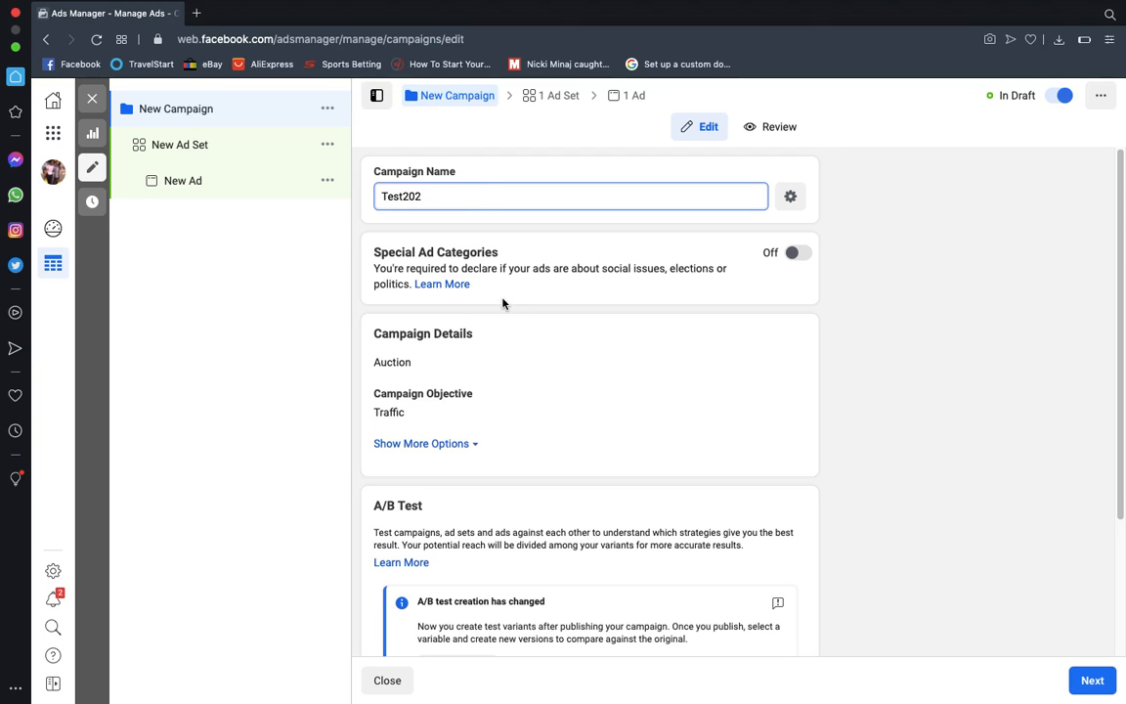
Turn on Campaign Budget Optimization for the Test202 campaign
scroll(502, 304, down, 3)
scroll(503, 303, down, 1)
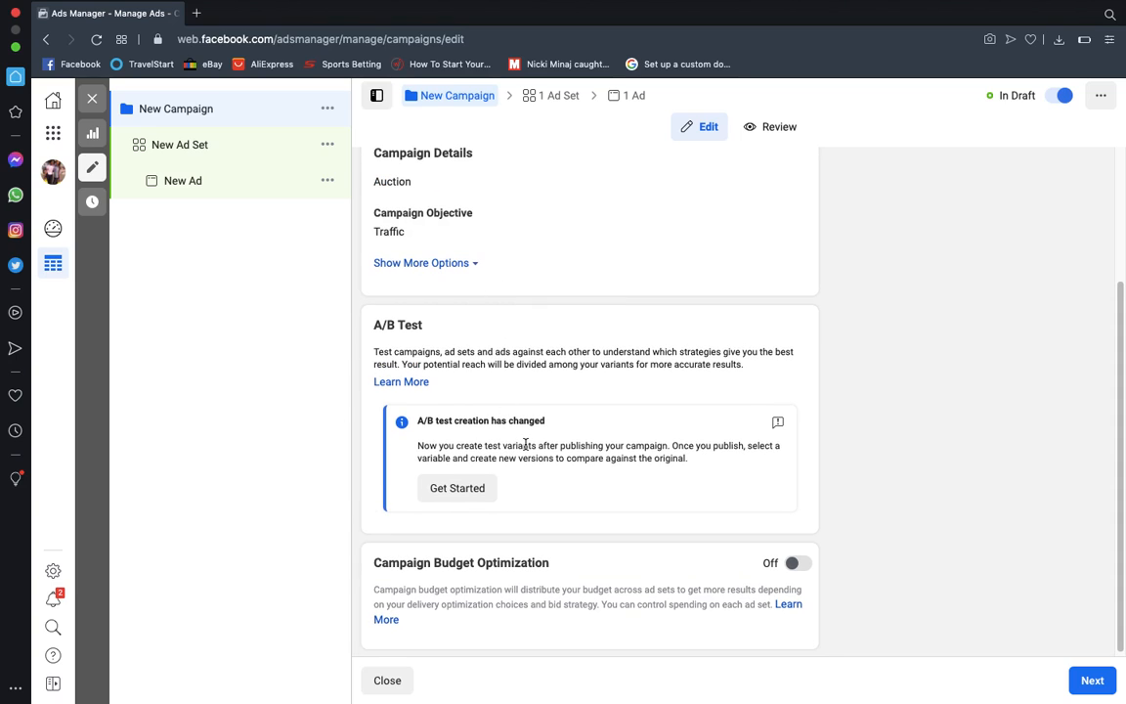
click(793, 567)
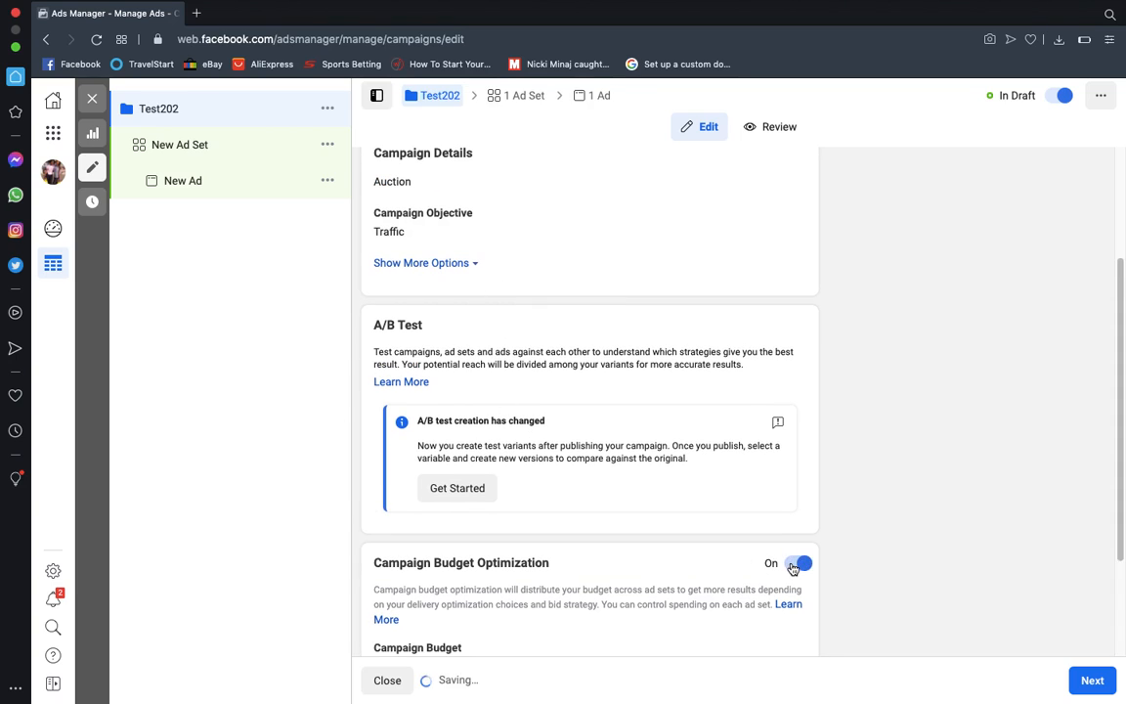
scroll(792, 569, down, 3)
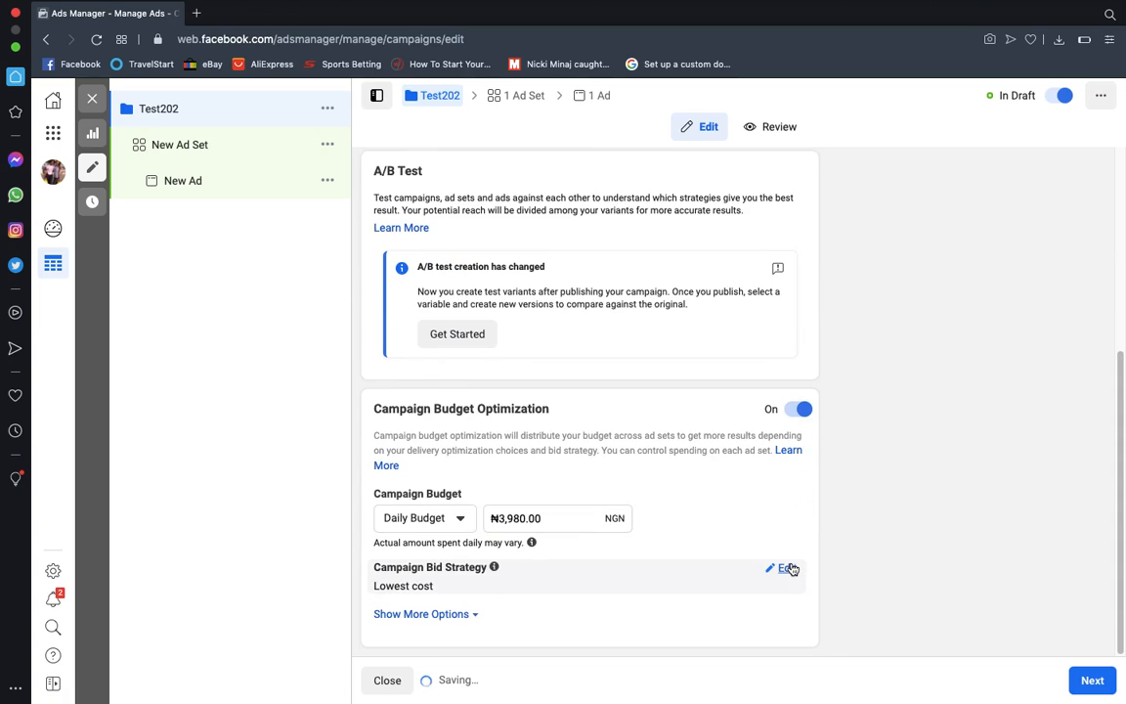
Set the campaign's daily budget to ₦1,000 and continue to the ad set settings
click(540, 518)
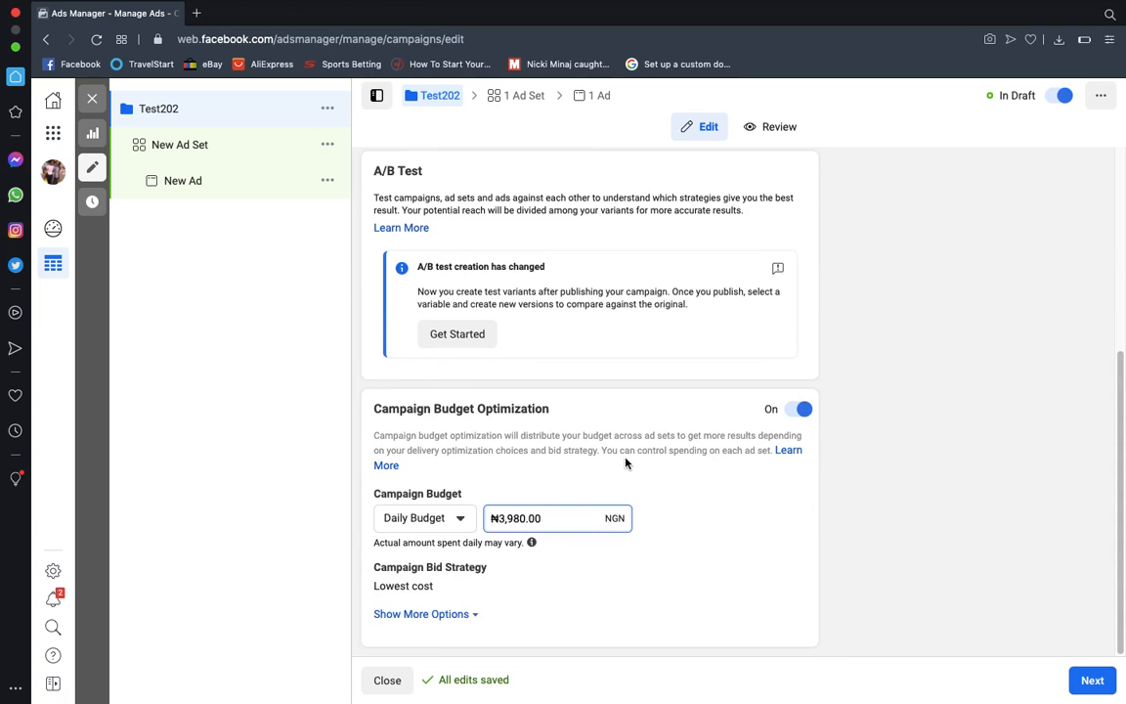
key(BackSpace)
key(BackSpace)
key(BackSpace)
key(BackSpace)
key(BackSpace)
key(BackSpace)
key(BackSpace)
key(BackSpace)
text(1,000)
click(1087, 680)
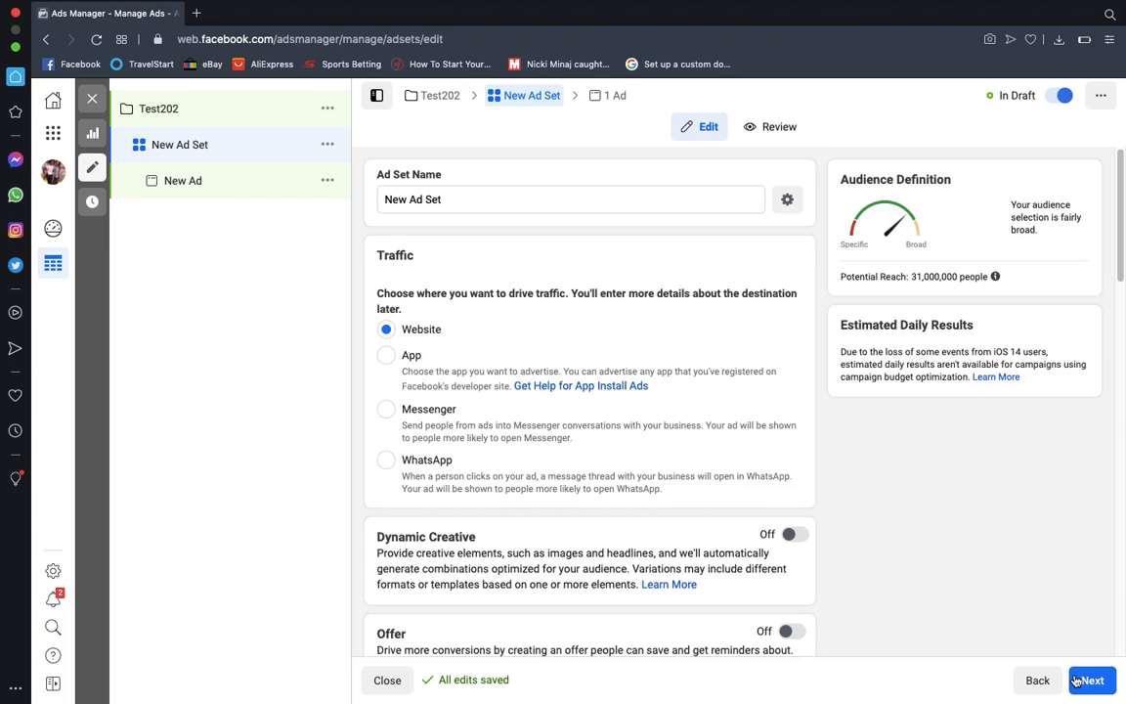
click(449, 199)
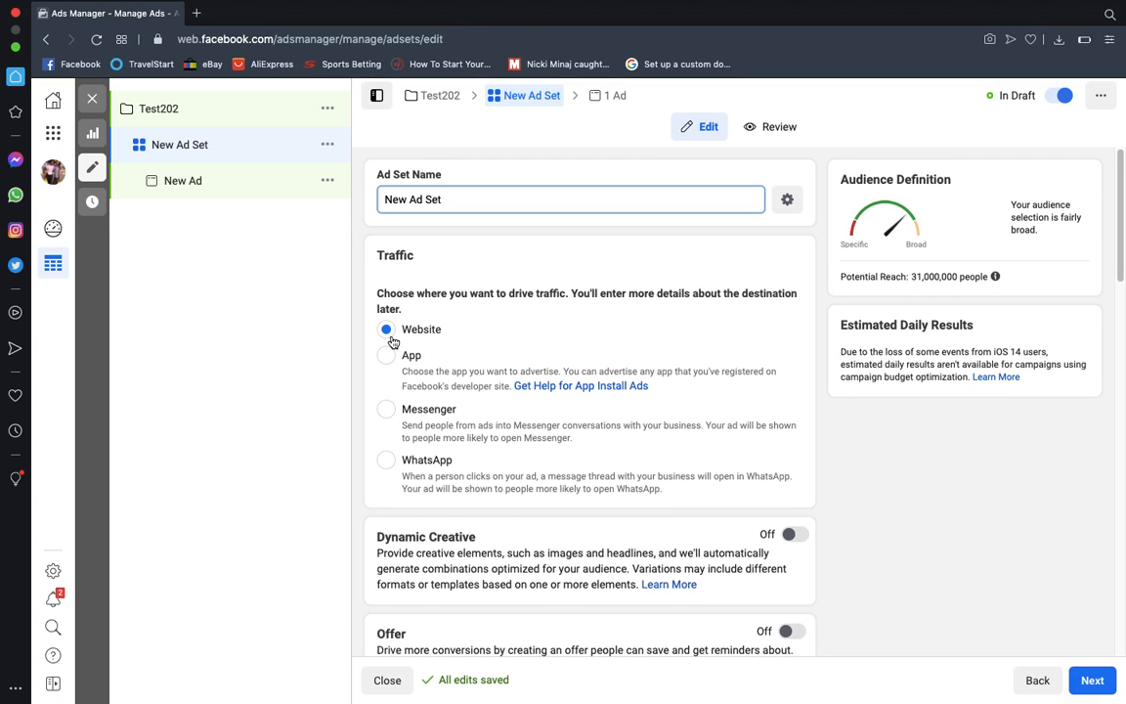
scroll(392, 340, down, 3)
scroll(392, 341, down, 1)
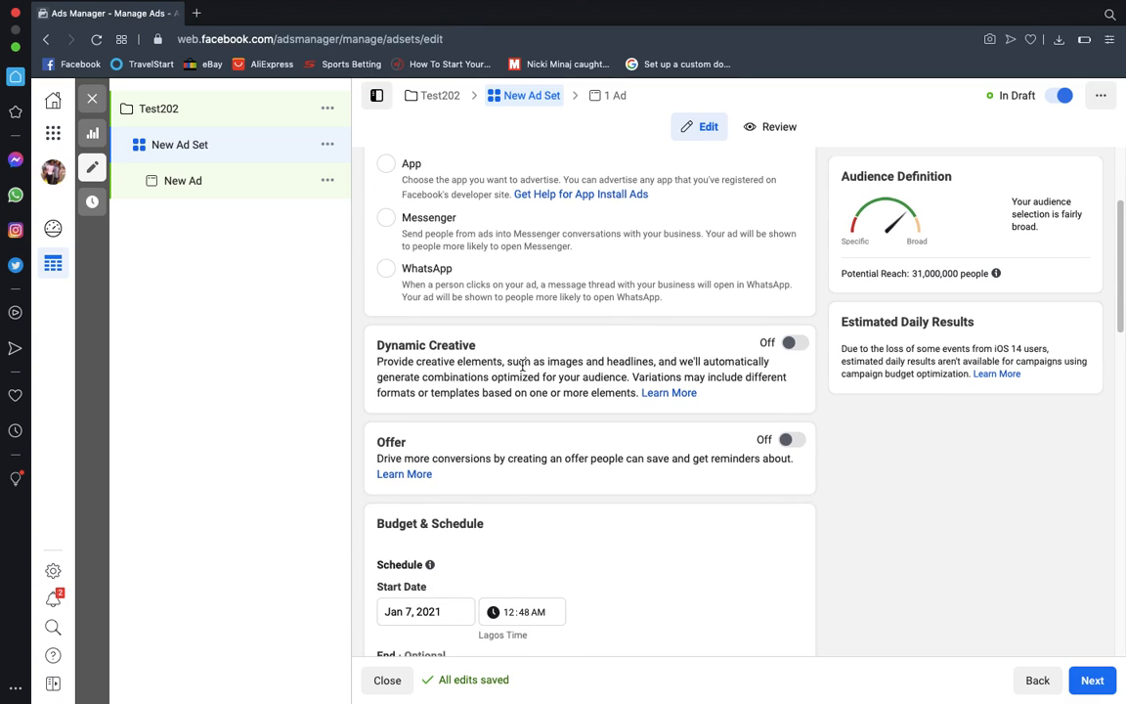
scroll(395, 462, down, 6)
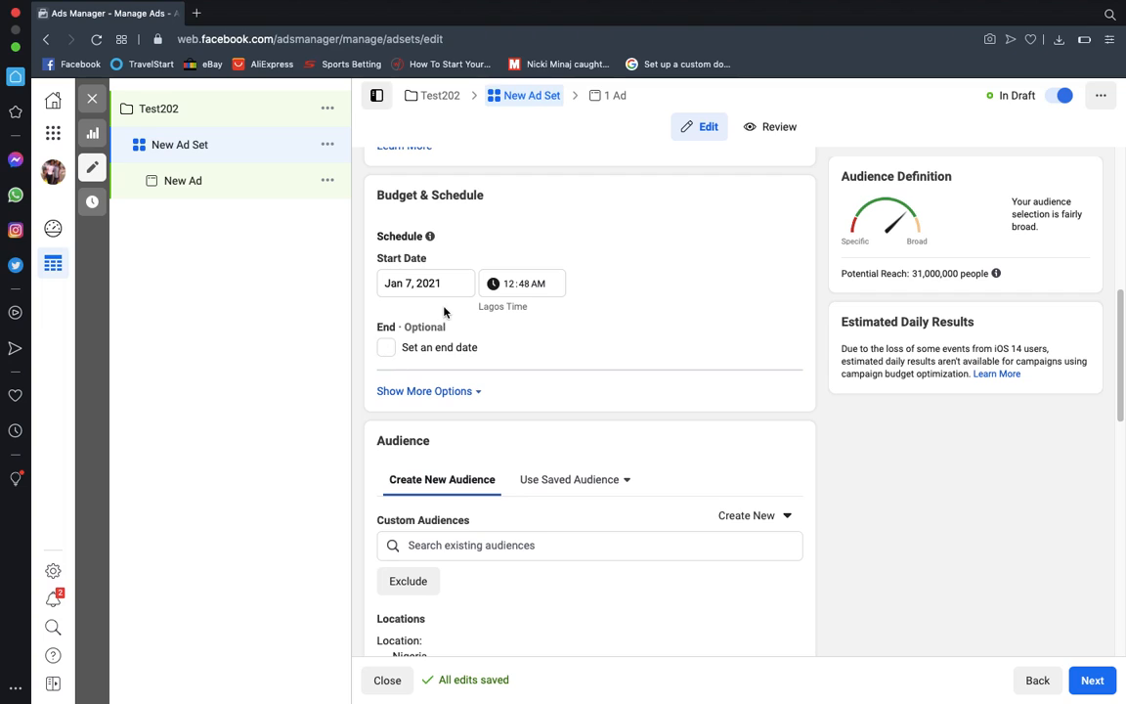
click(523, 286)
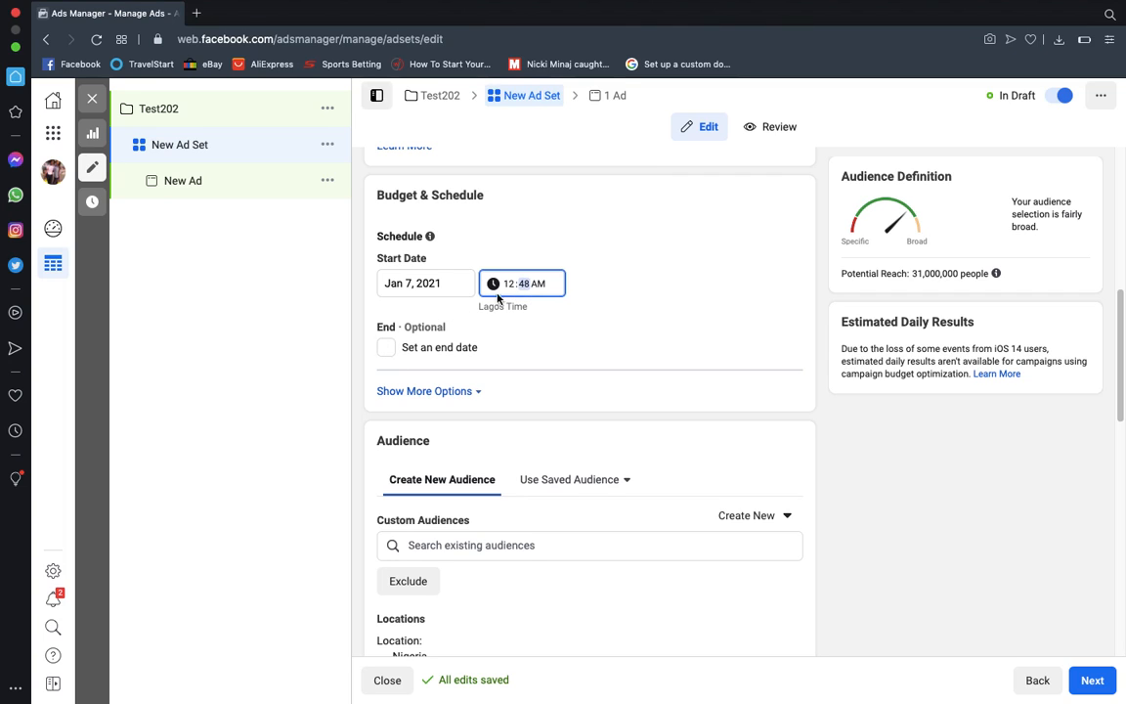
click(387, 349)
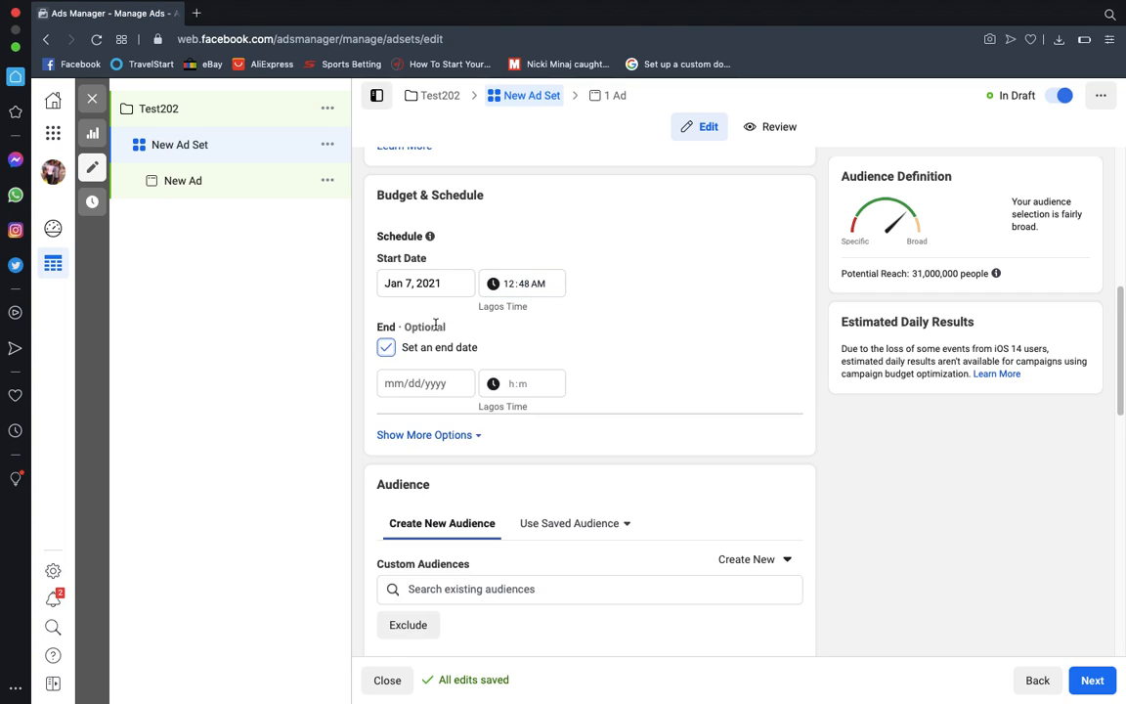
click(527, 388)
click(402, 384)
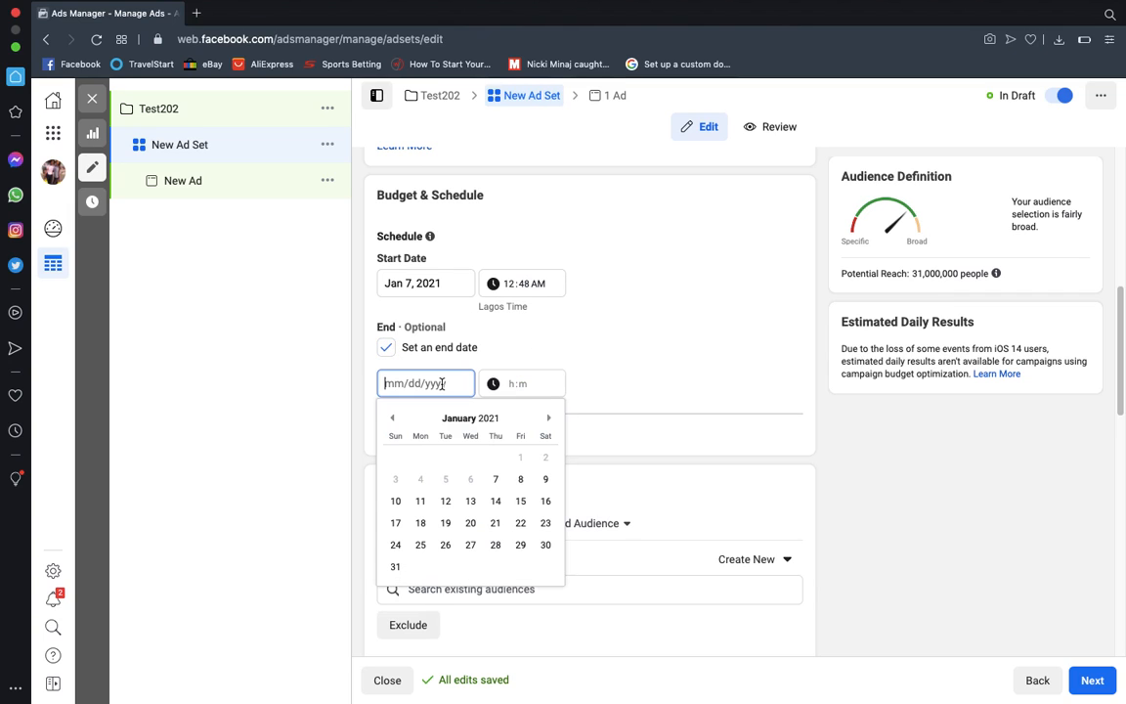
click(387, 354)
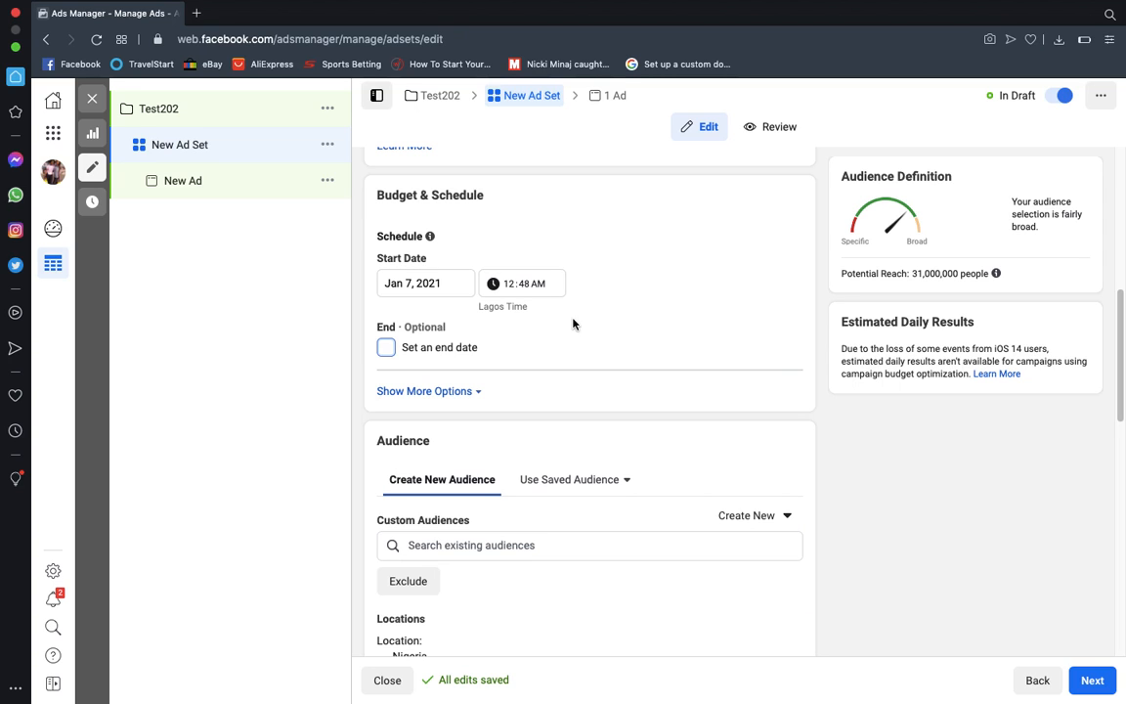
Remove Nigeria from the ad set's audience locations
scroll(573, 322, down, 5)
scroll(573, 323, up, 3)
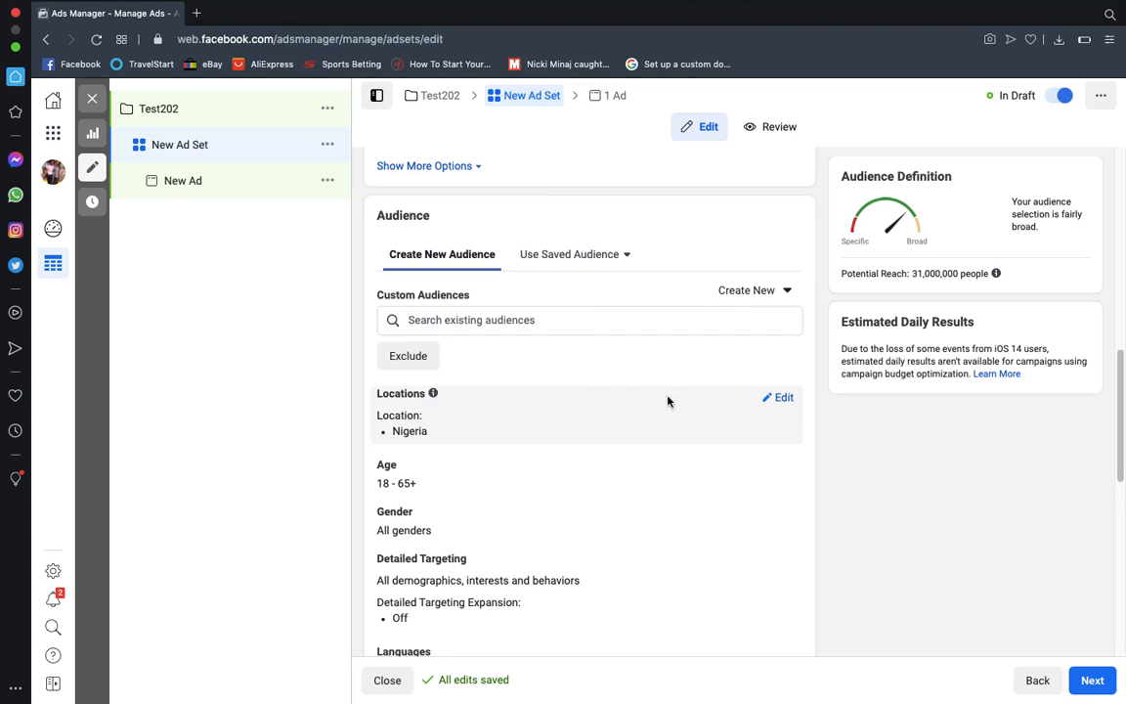
click(769, 401)
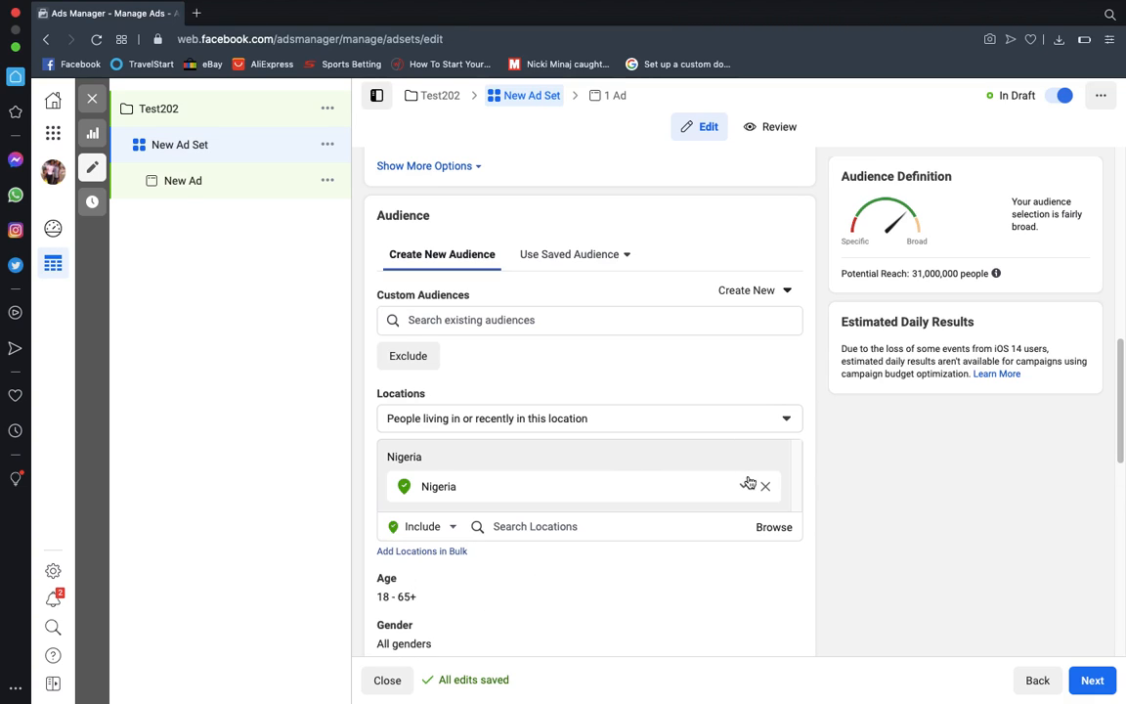
click(765, 486)
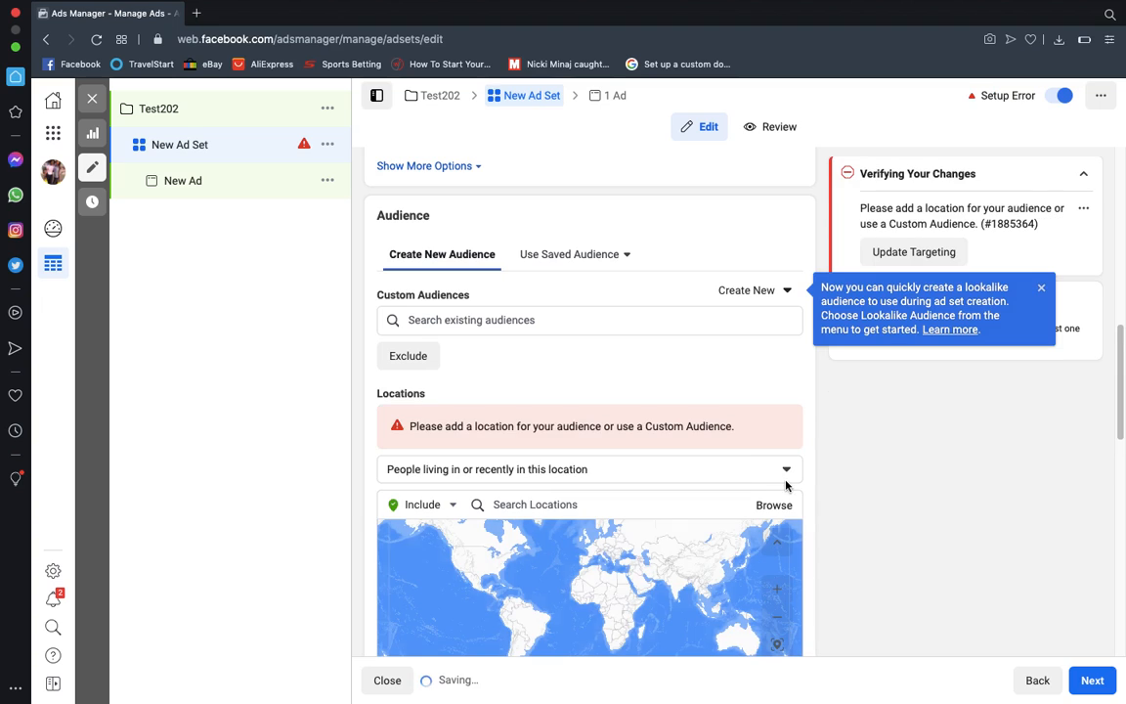
Add the countries Liberia and Cameroon as included locations for the audience
scroll(673, 458, down, 2)
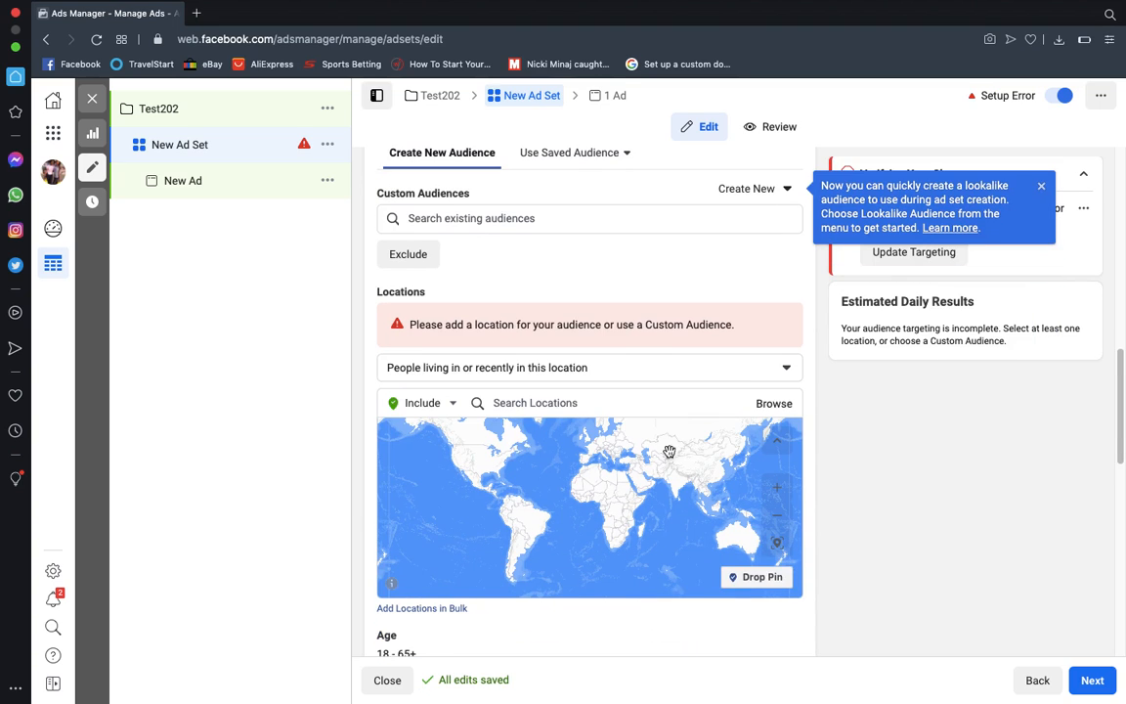
click(564, 407)
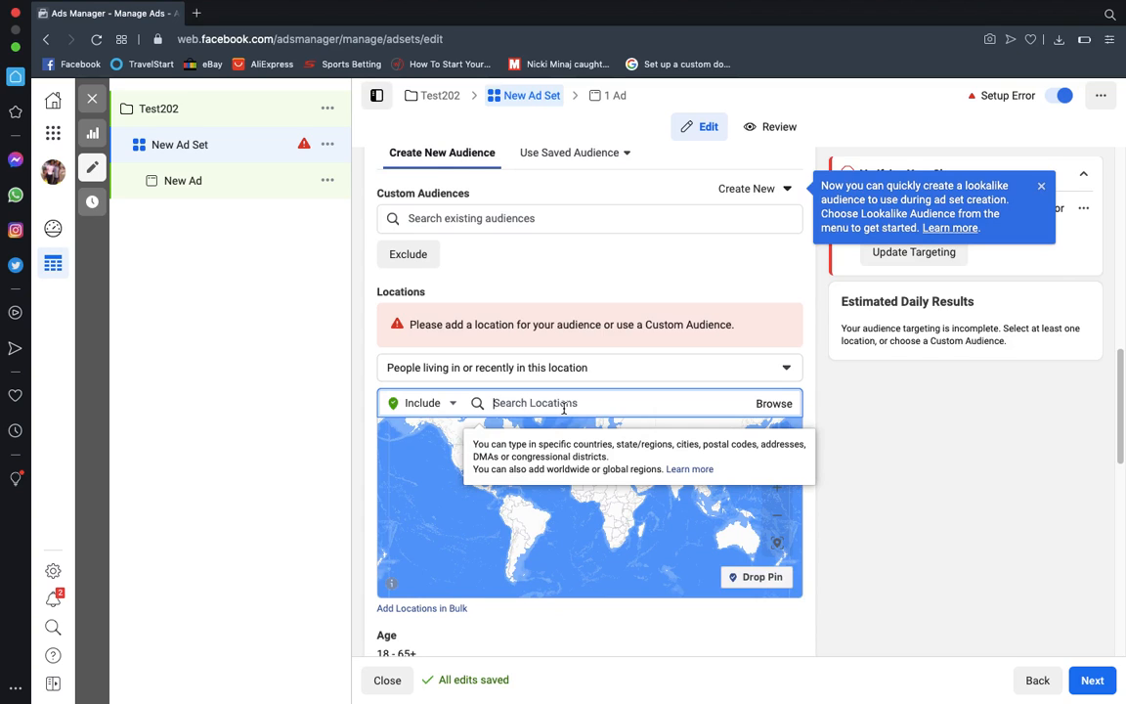
text(libe)
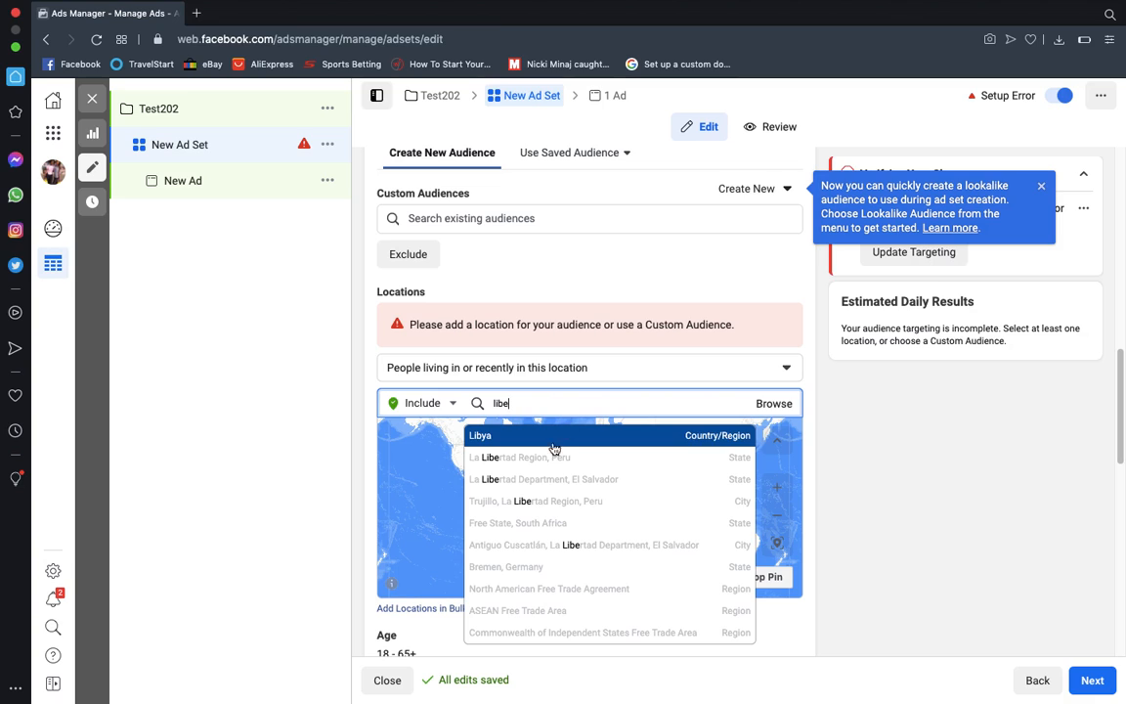
text(ria)
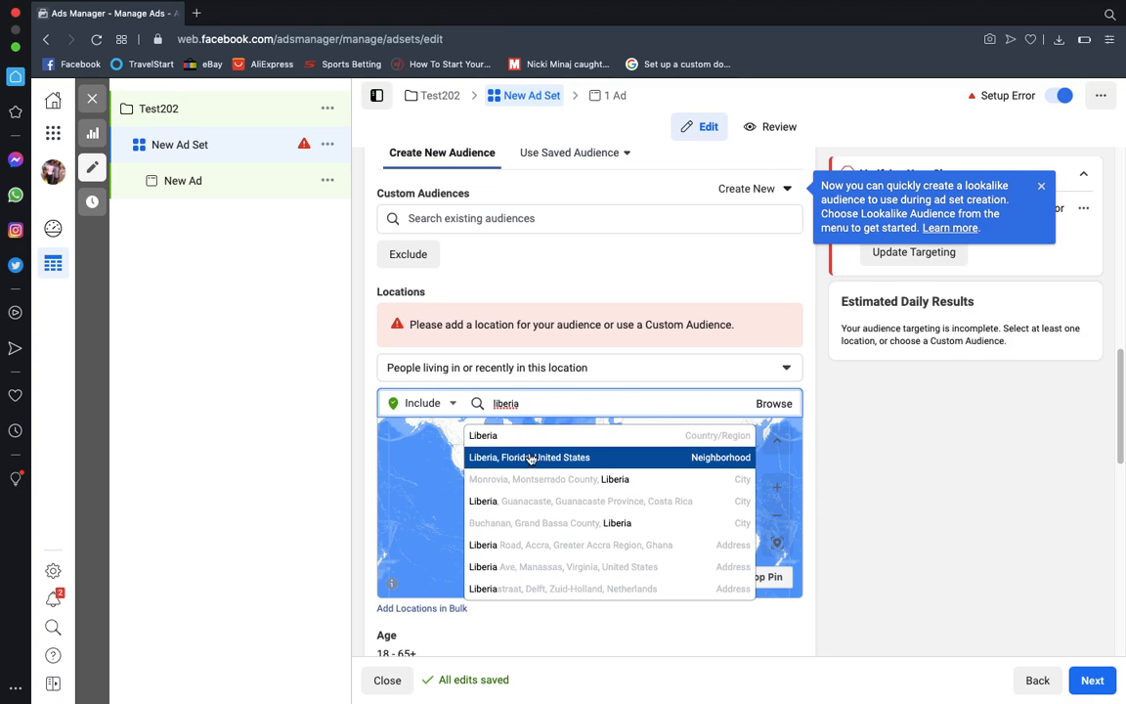
click(507, 436)
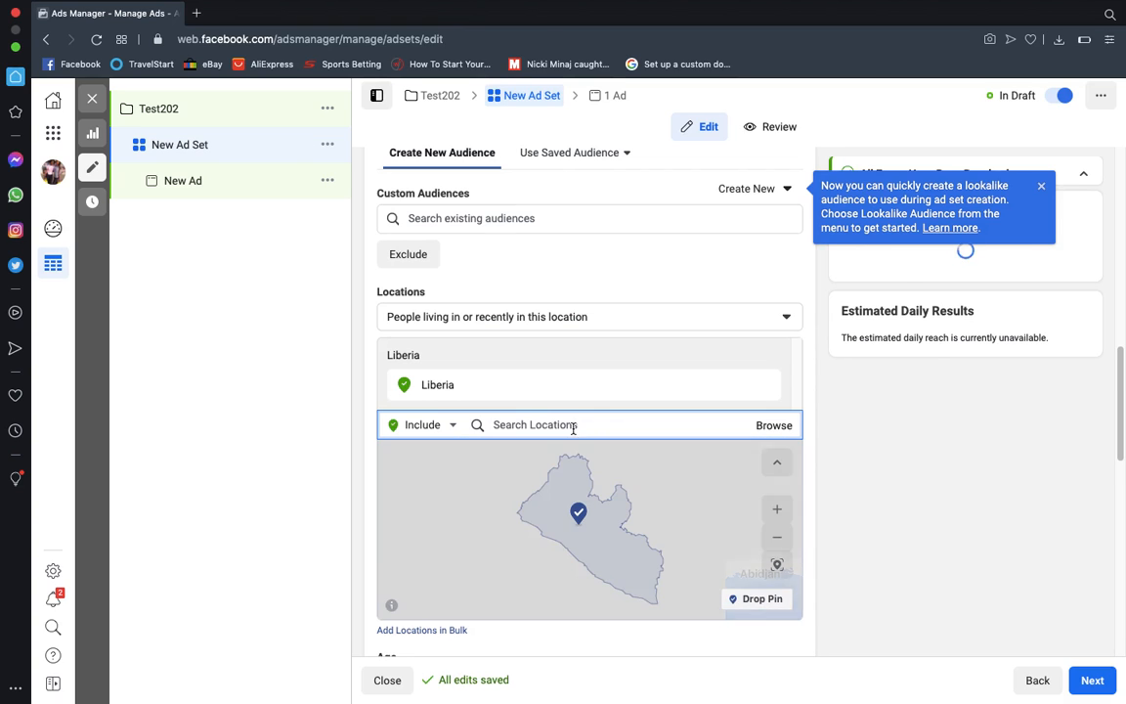
text(camer)
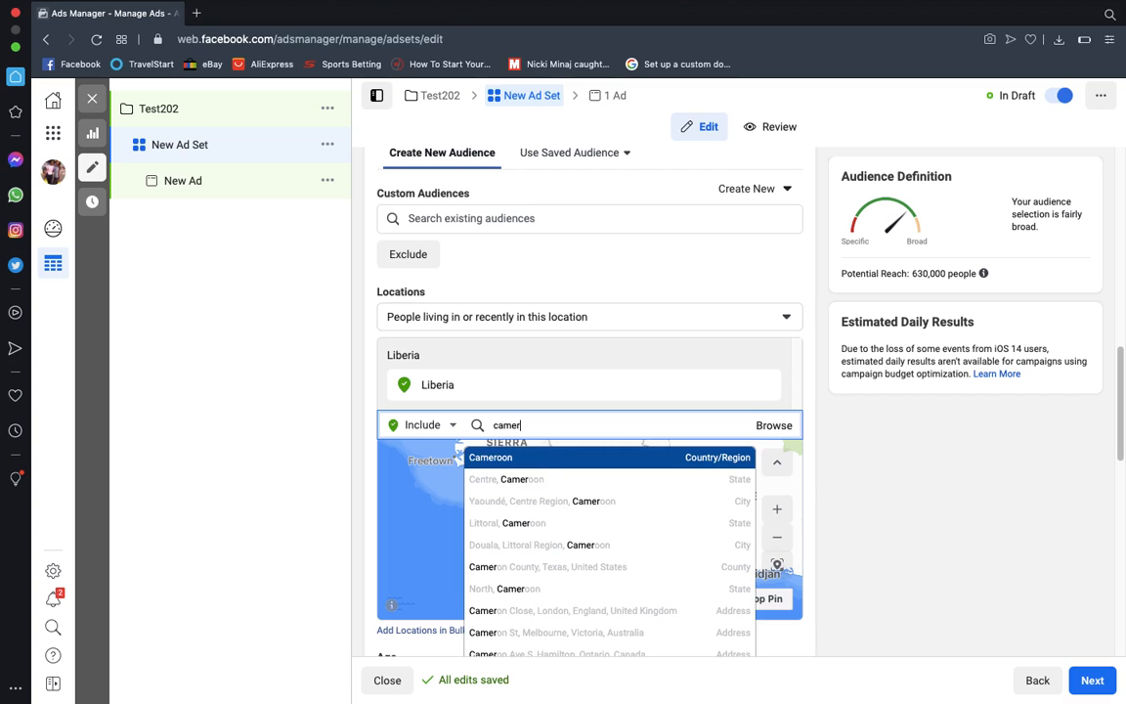
click(553, 460)
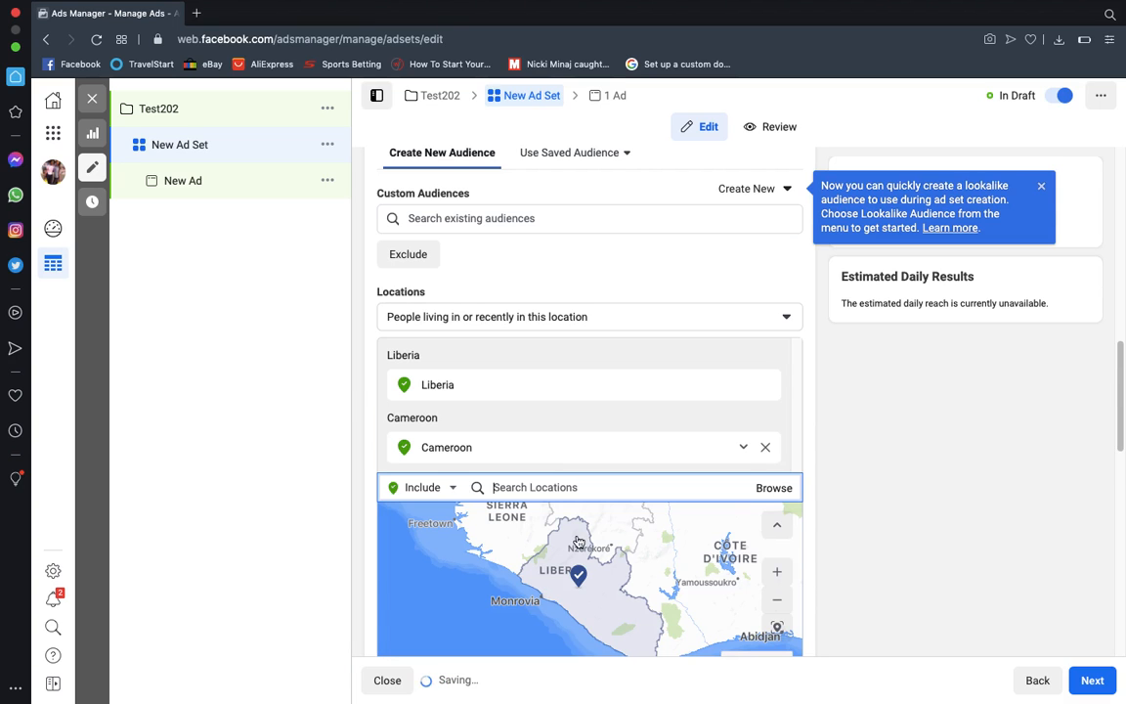
Set the audience's age range to 13 to 17
scroll(585, 482, down, 4)
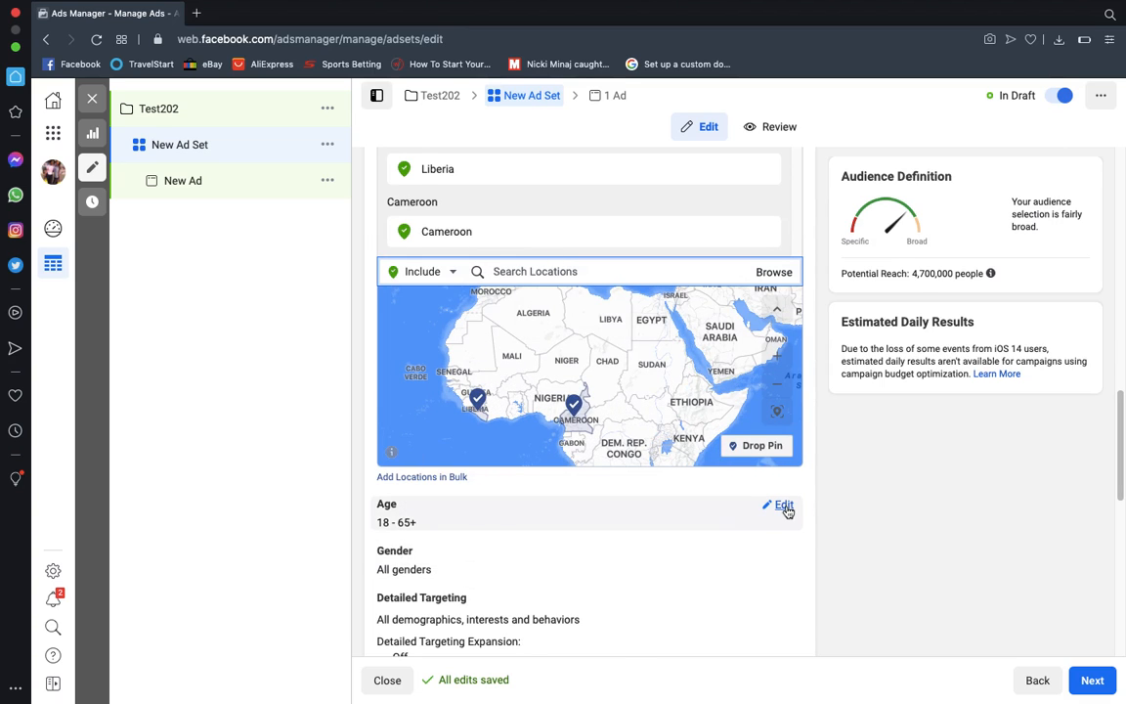
click(787, 509)
click(414, 529)
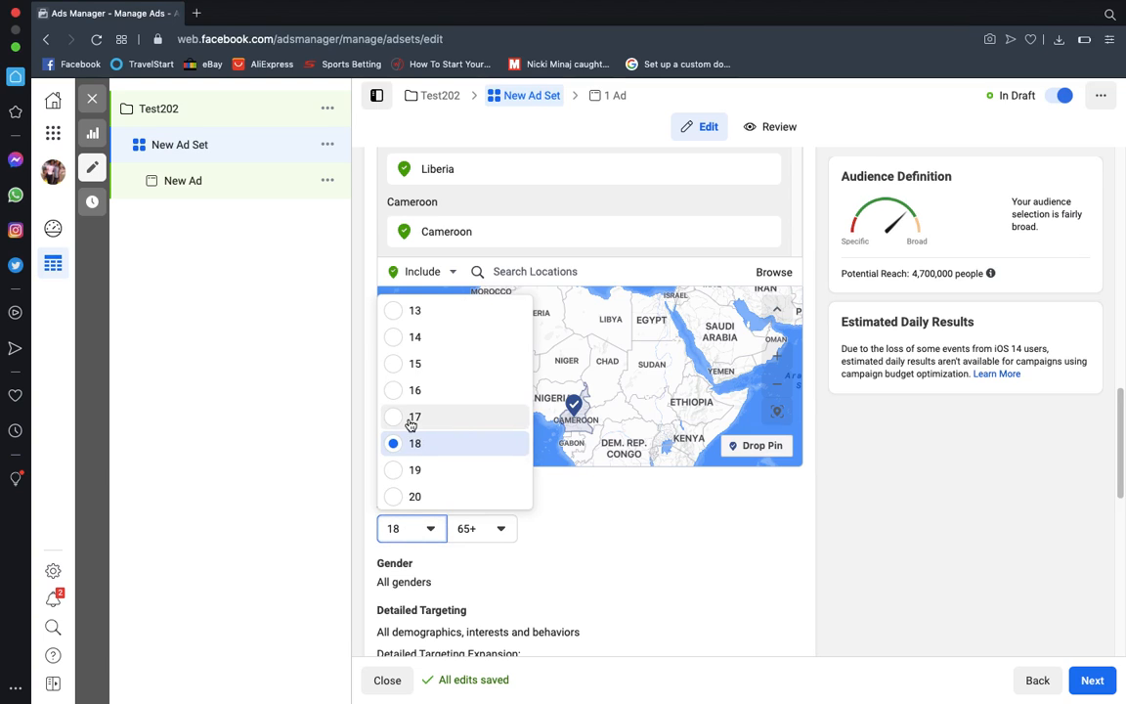
click(399, 311)
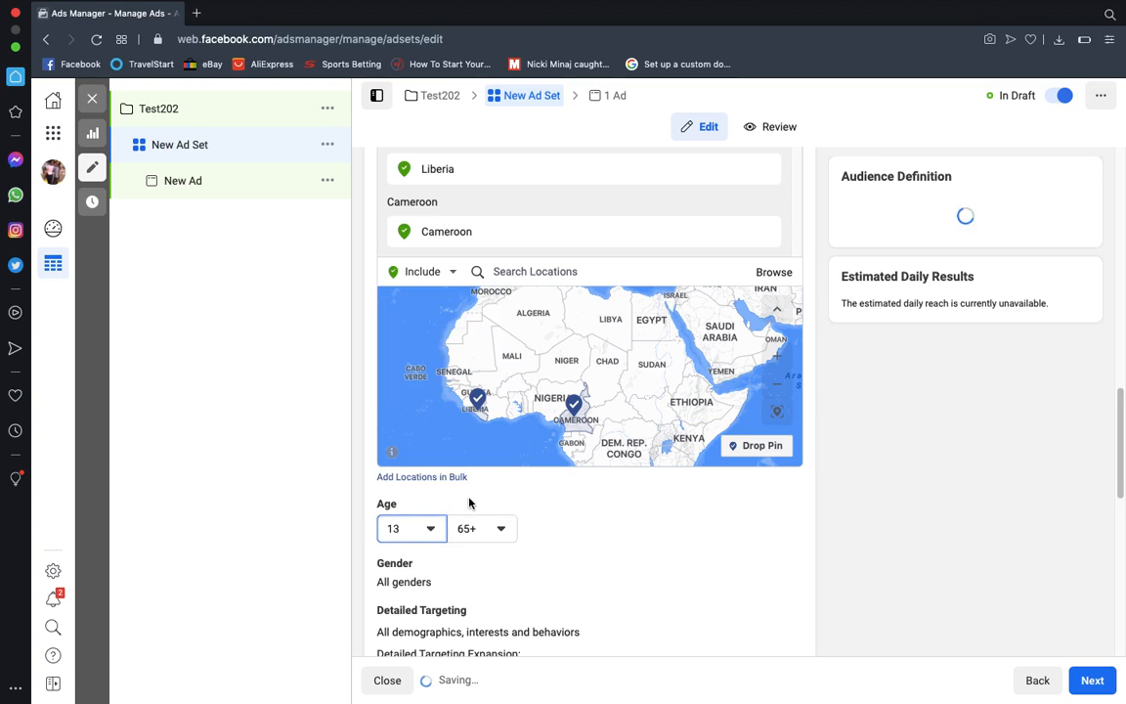
click(484, 528)
scroll(470, 338, up, 10)
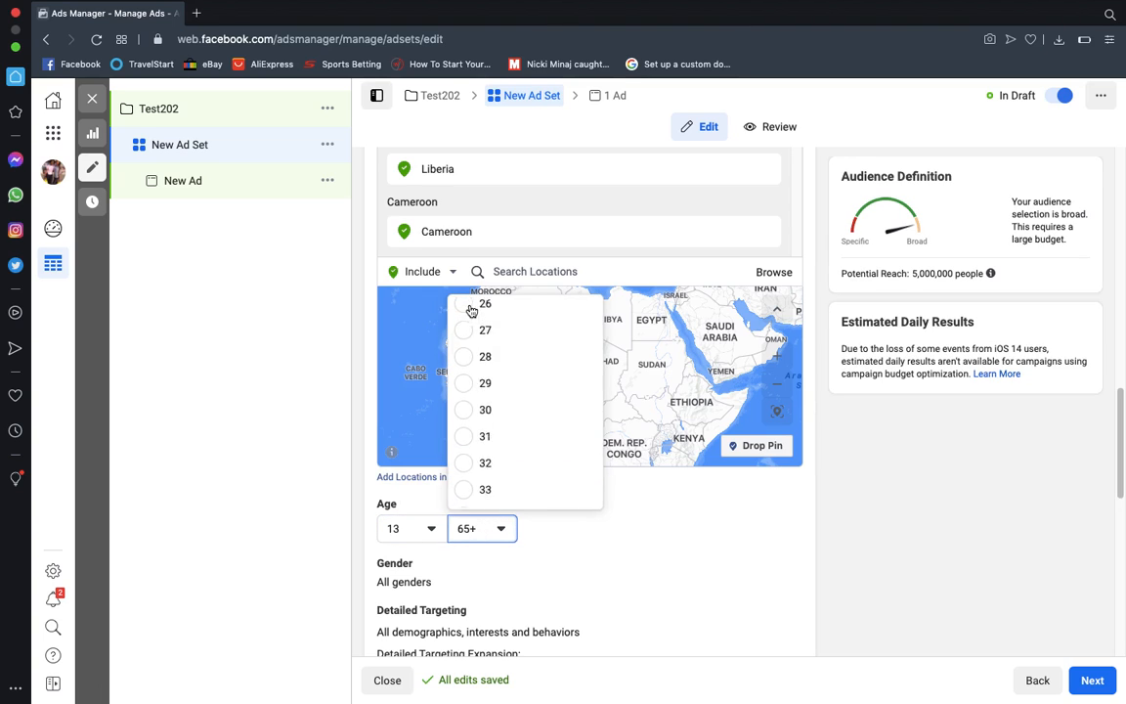
click(468, 416)
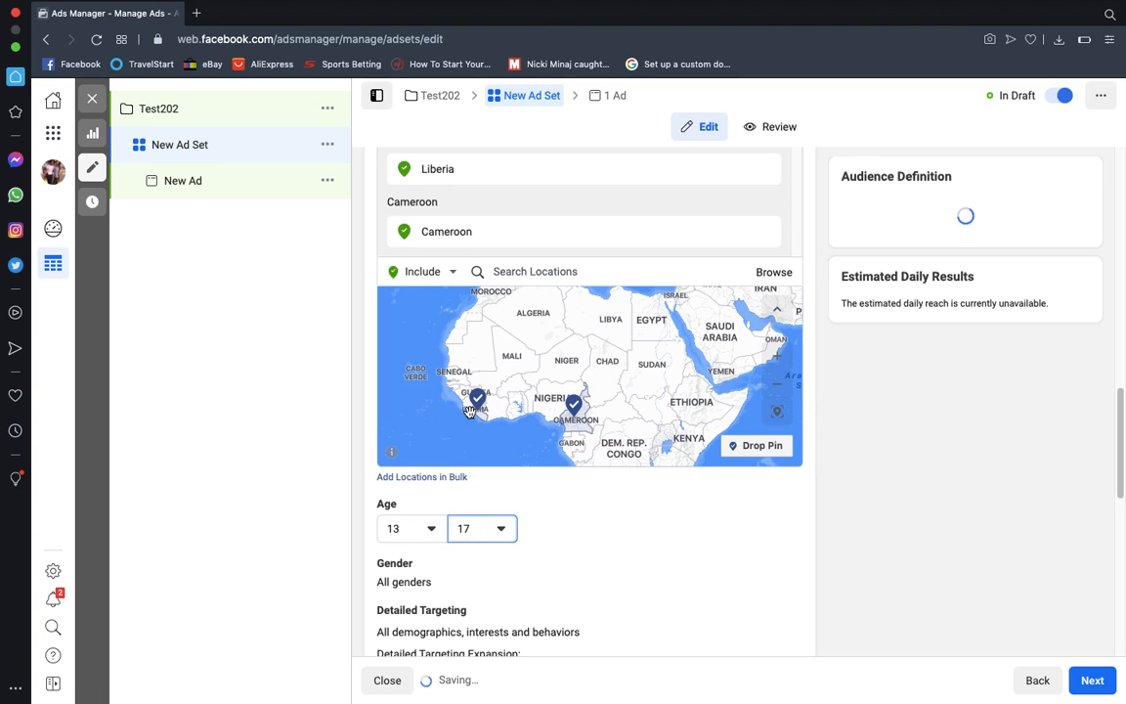
Set the audience's minimum age to 18 and its maximum age to 57
click(413, 530)
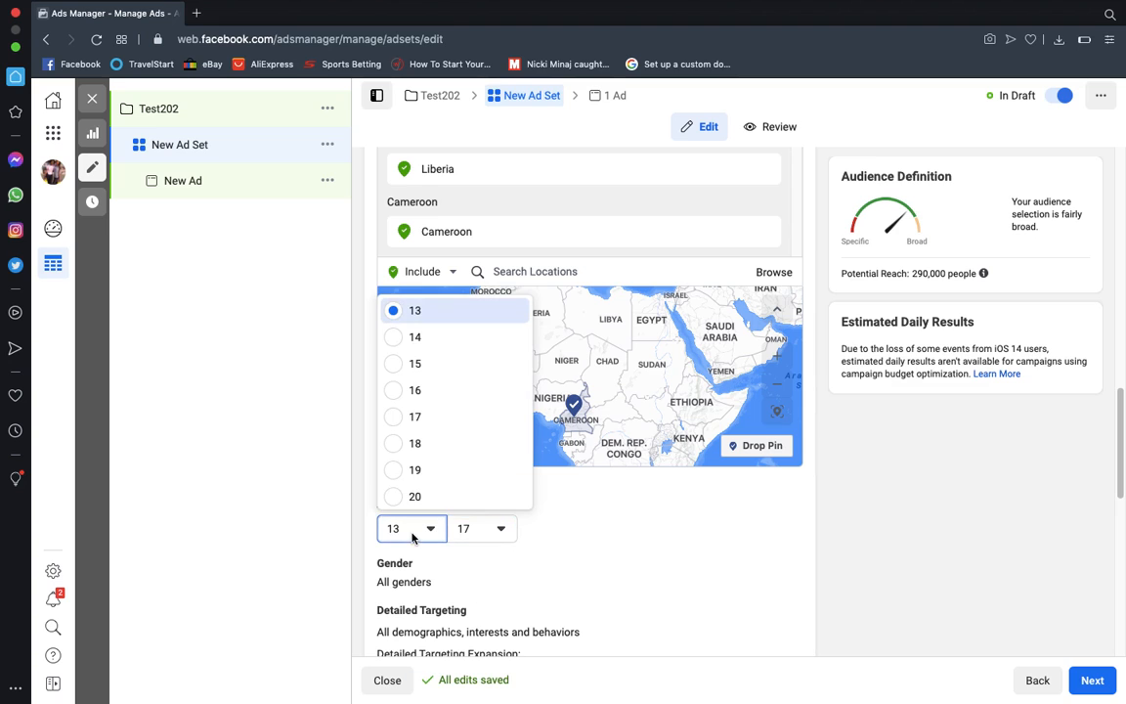
click(407, 442)
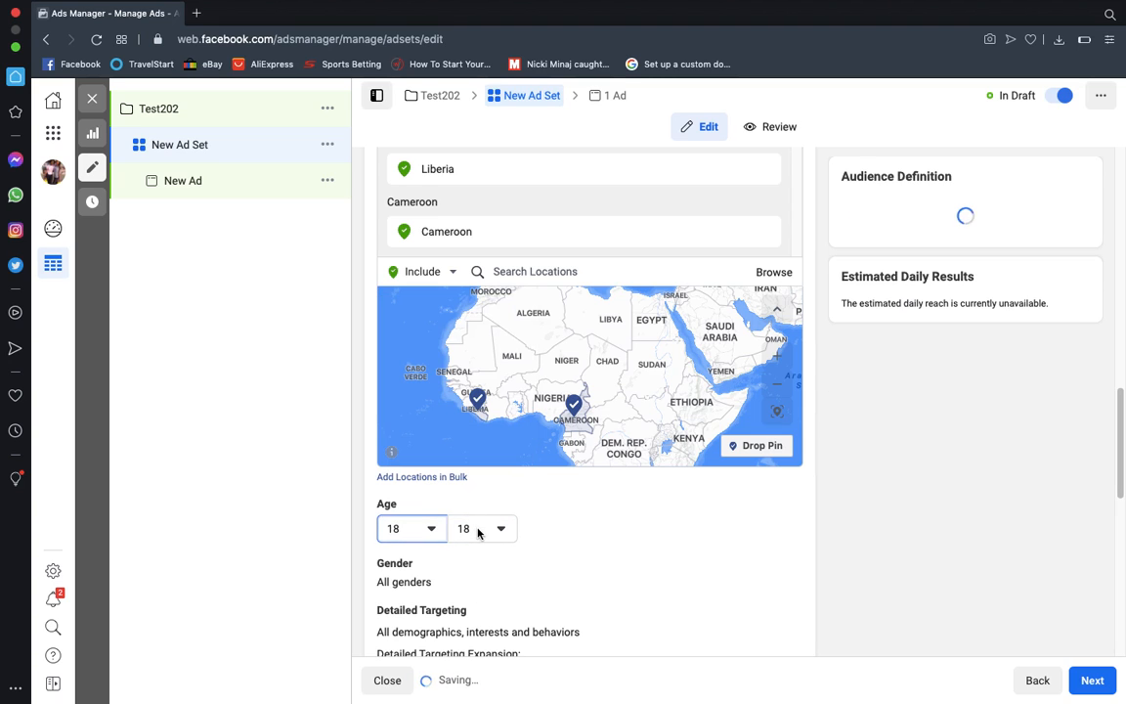
click(478, 530)
scroll(478, 532, down, 3)
scroll(506, 427, down, 10)
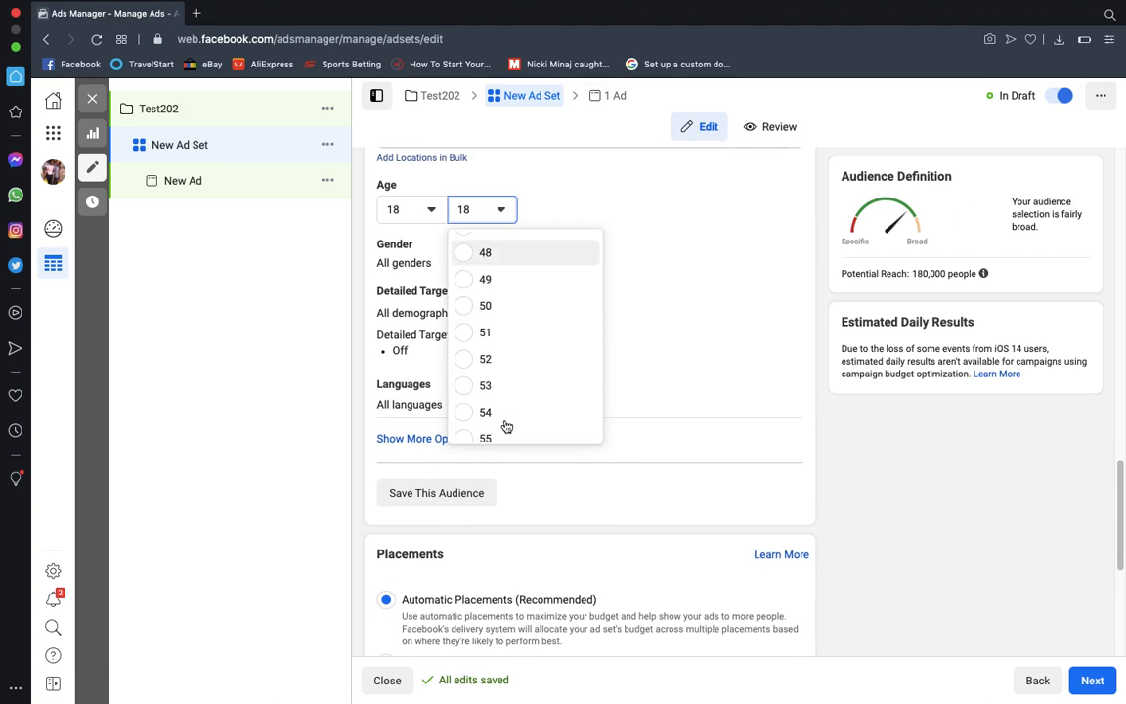
click(505, 425)
scroll(505, 425, up, 2)
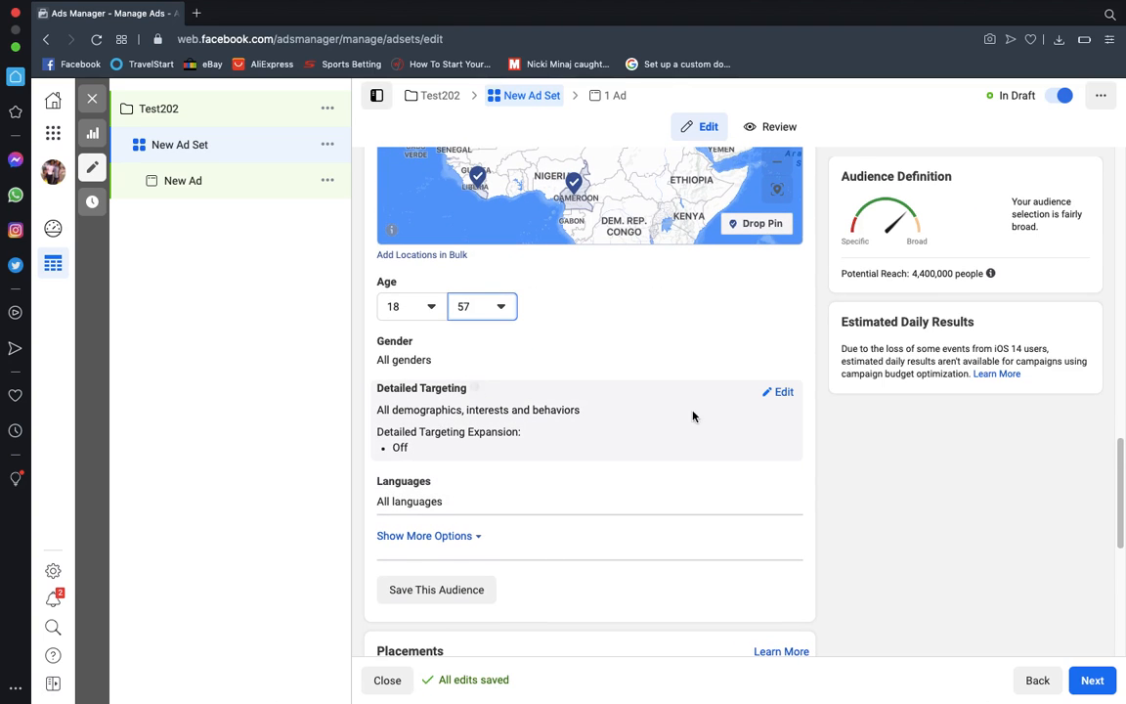
Search detailed targeting for "weight loss", add the Extreme Weight Loss interest and remove it again
click(787, 392)
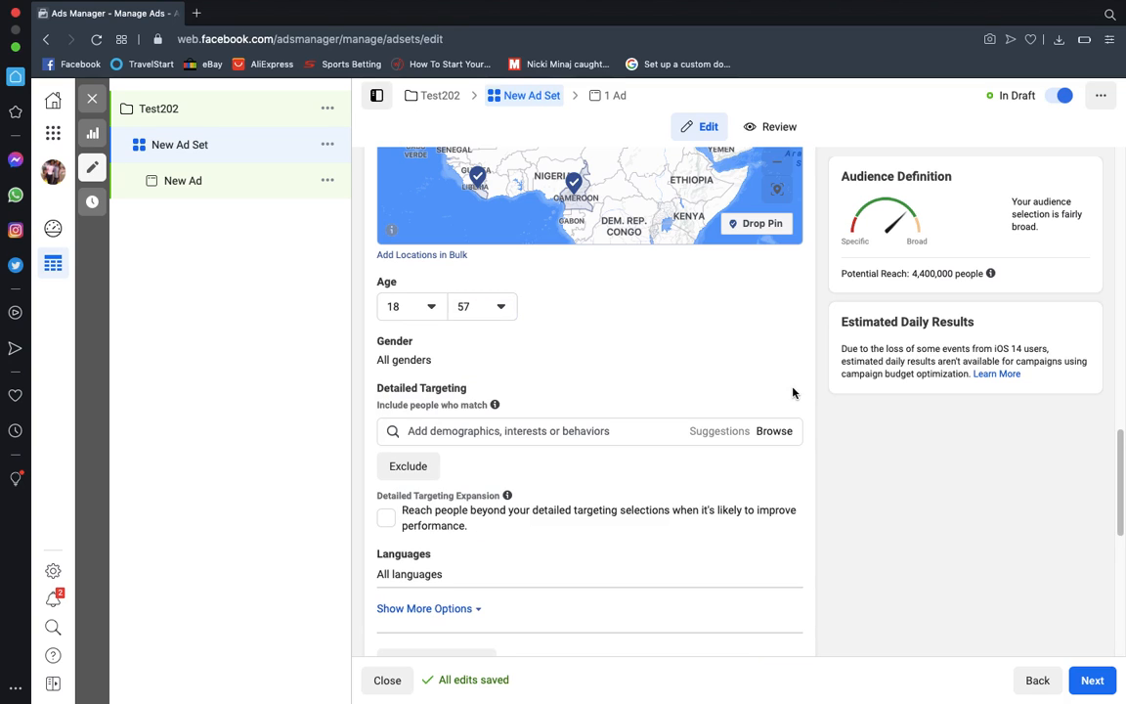
scroll(793, 392, down, 2)
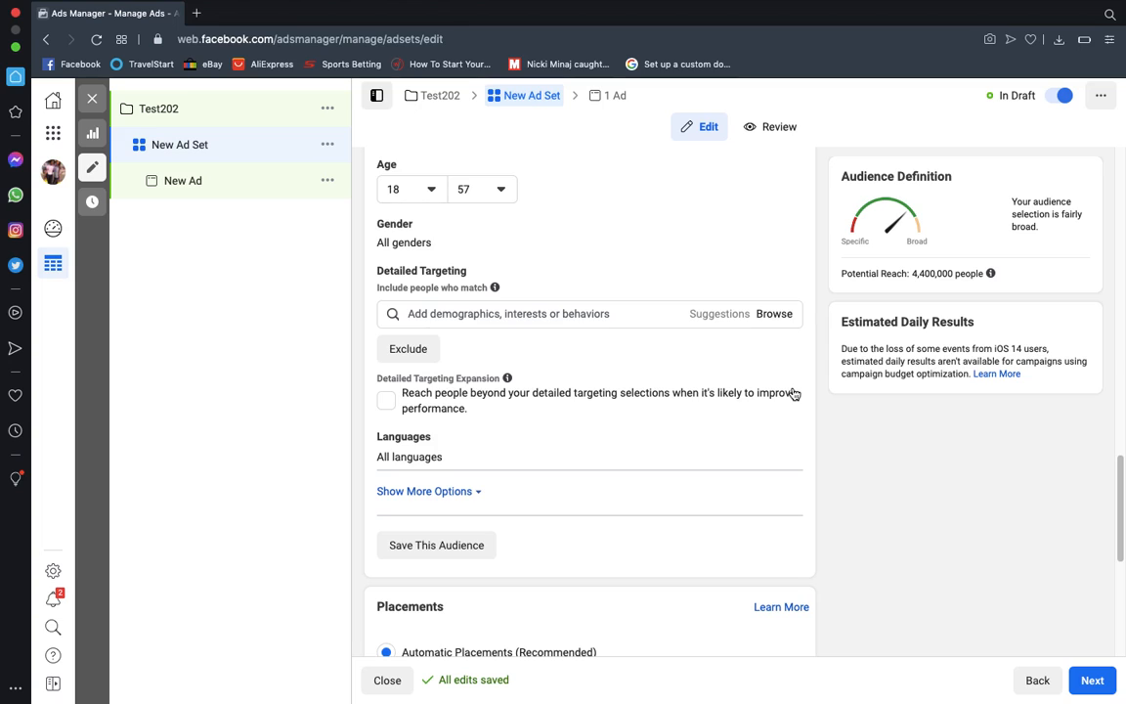
click(522, 319)
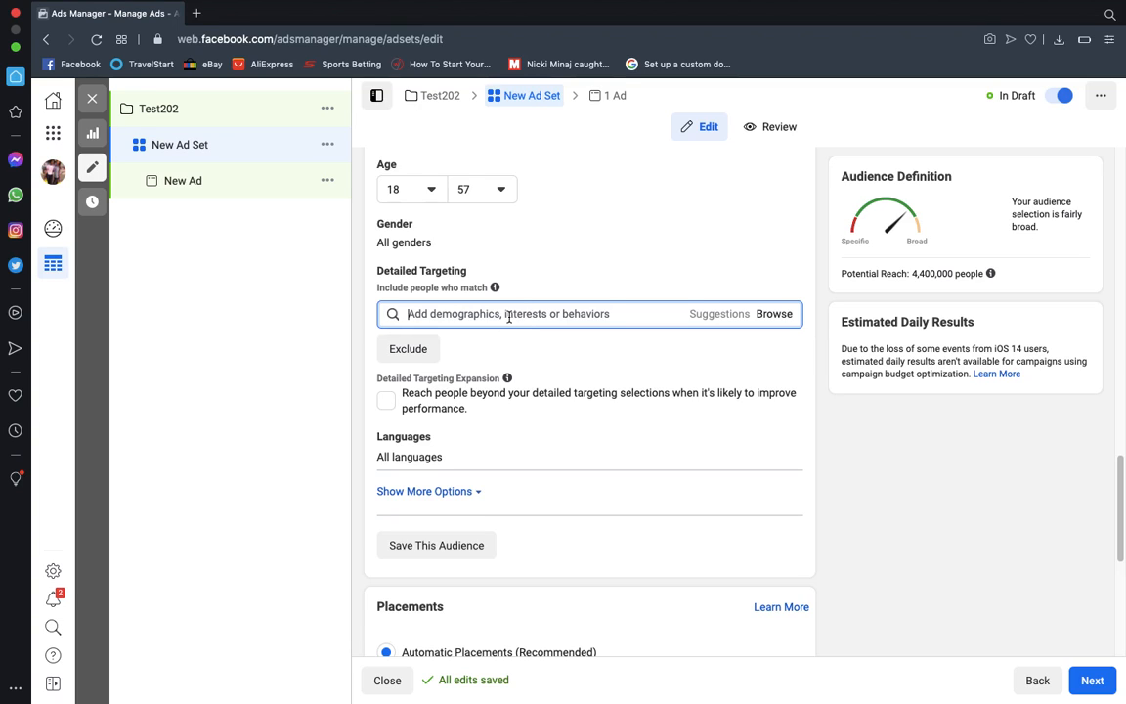
text(weigh)
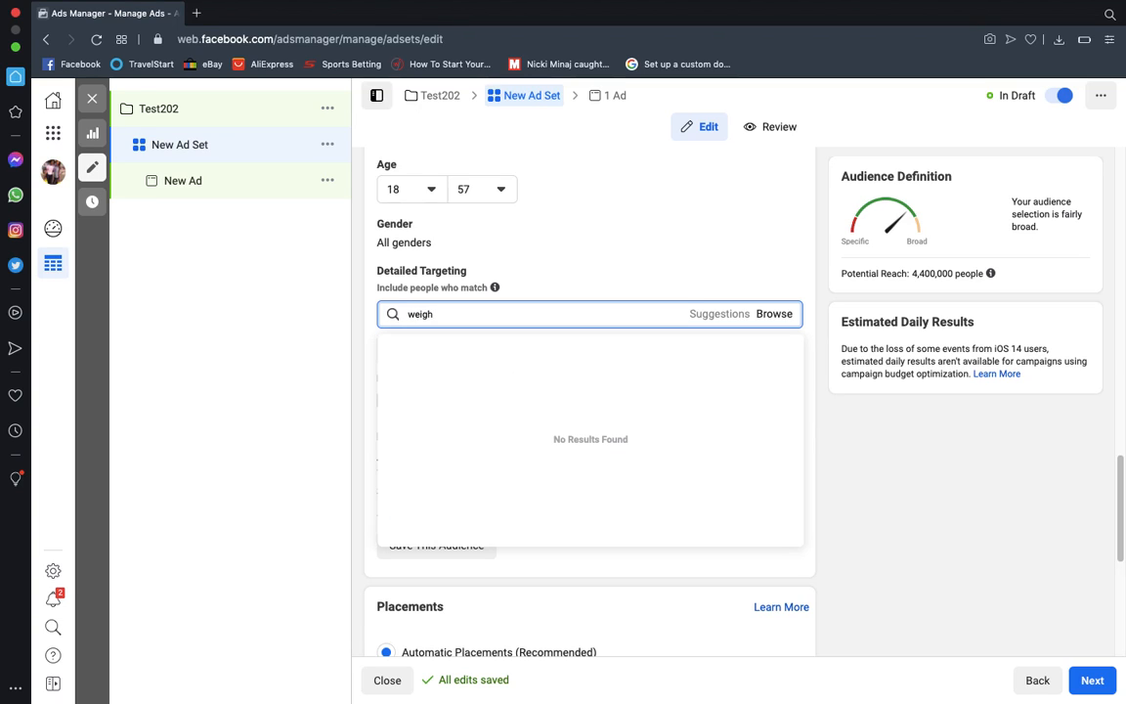
text(t loss)
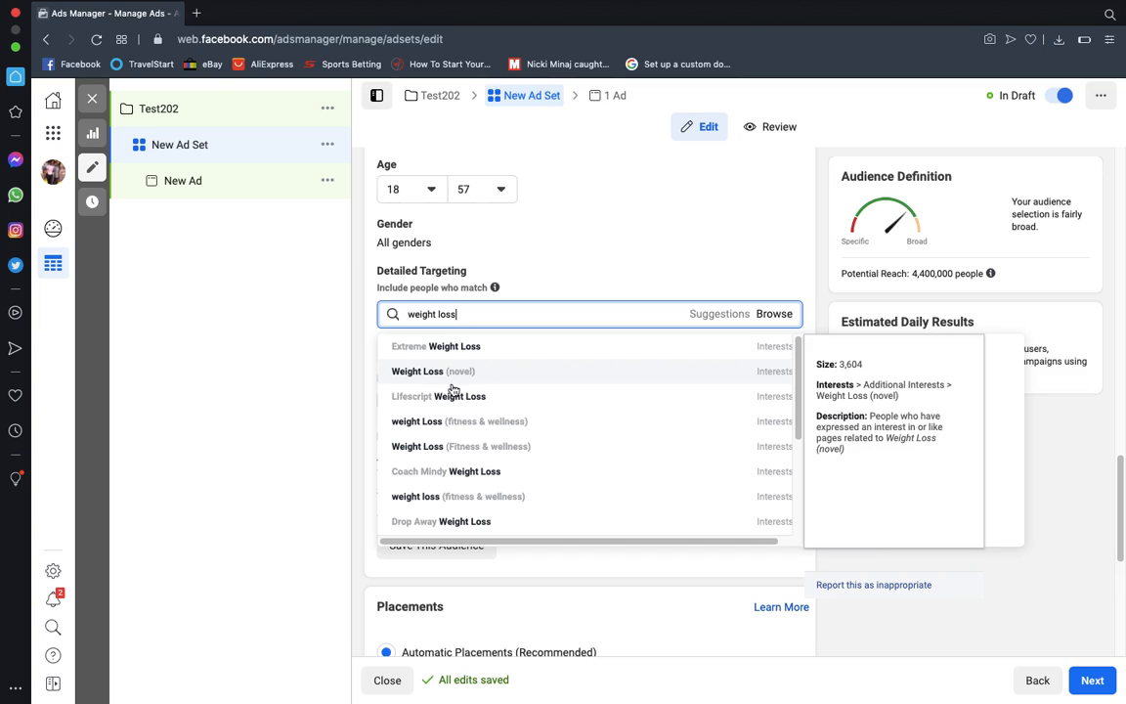
click(447, 352)
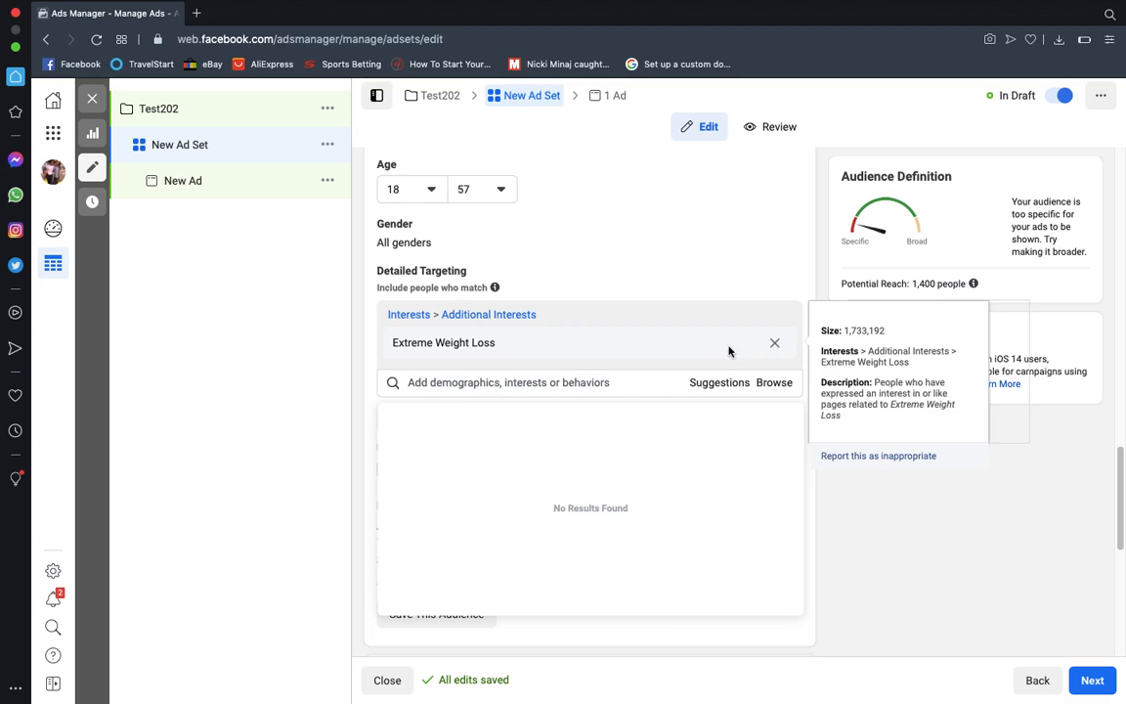
click(770, 351)
click(775, 344)
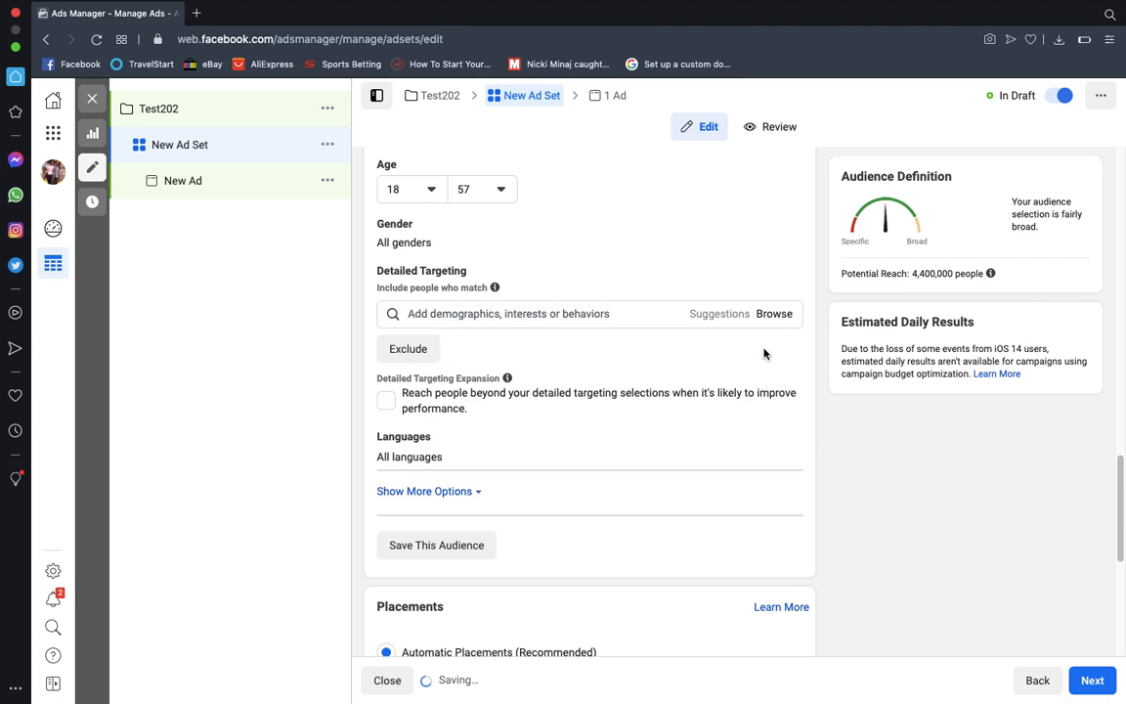
Add the Insurance interest from Personal finance to the audience's detailed targeting
click(467, 316)
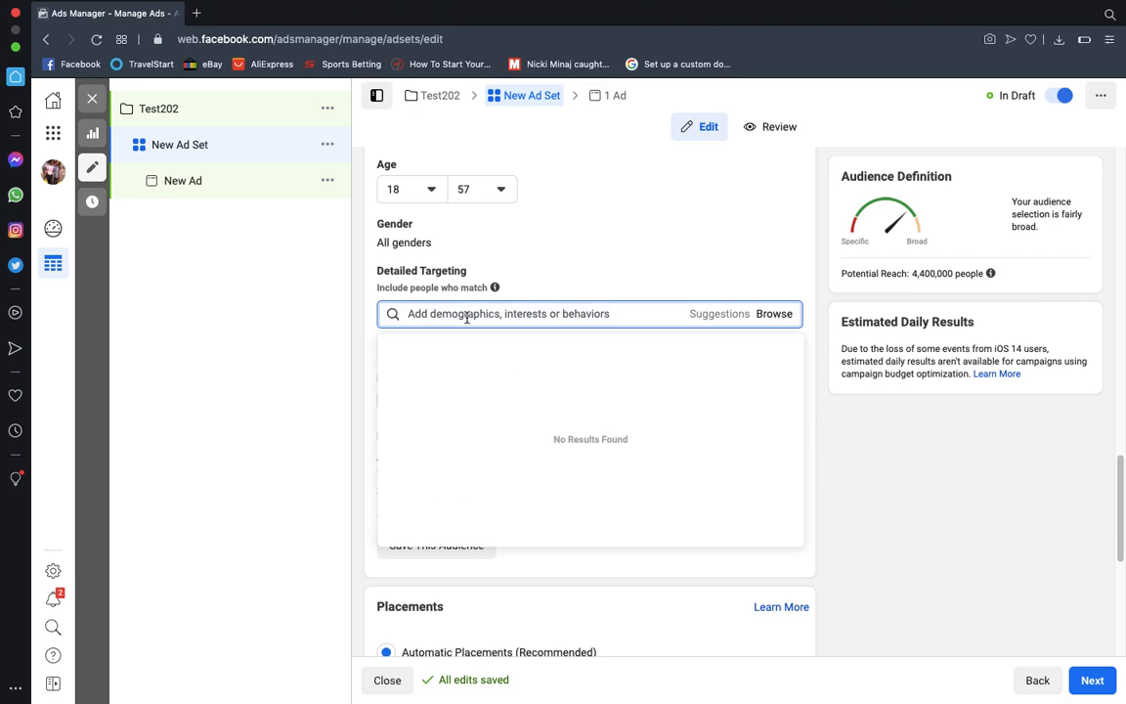
text(insuran)
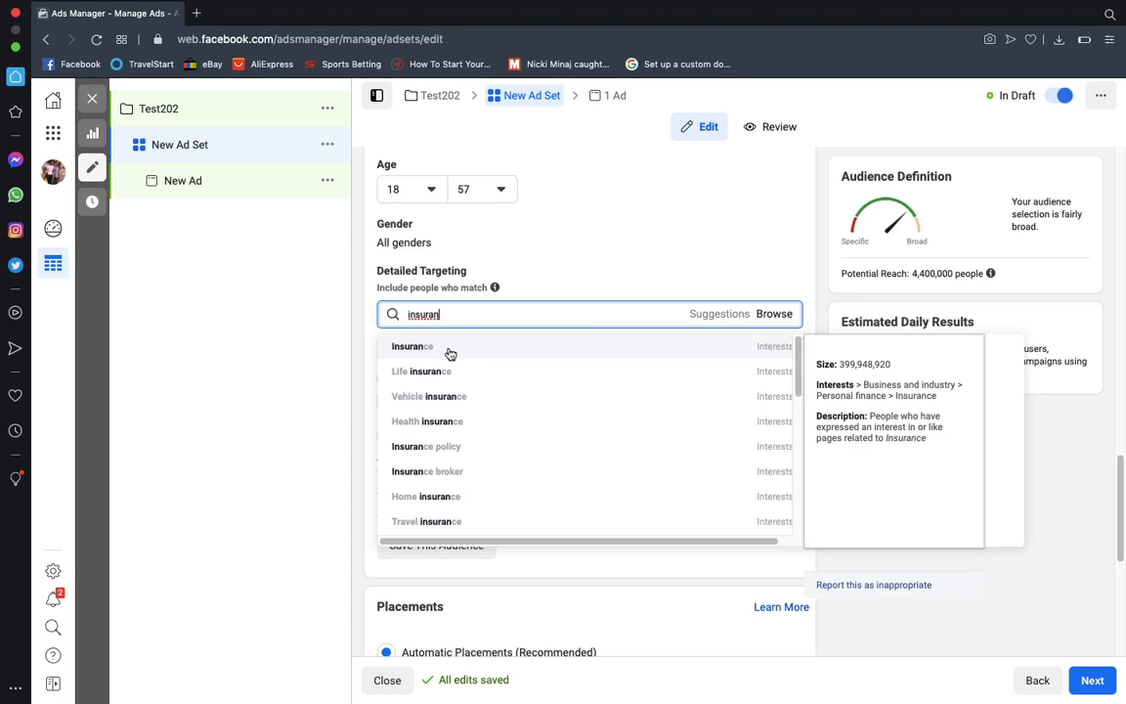
click(450, 346)
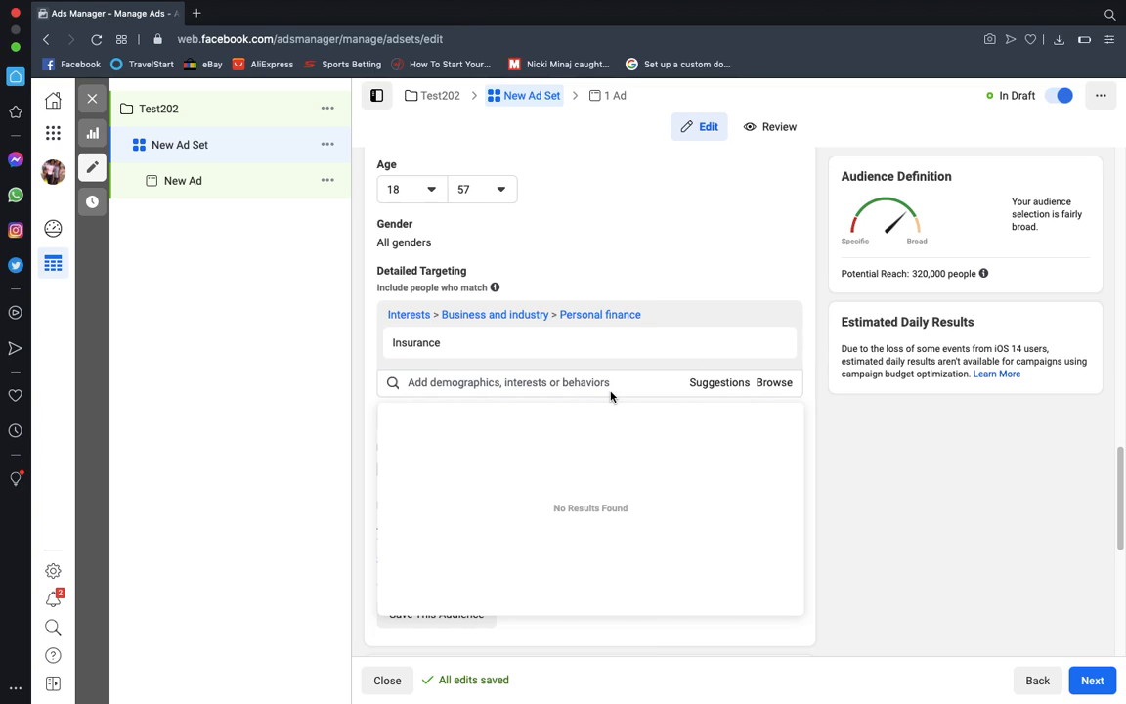
Switch the ad set to Manual Placements and exclude the Messenger platform
scroll(610, 396, down, 3)
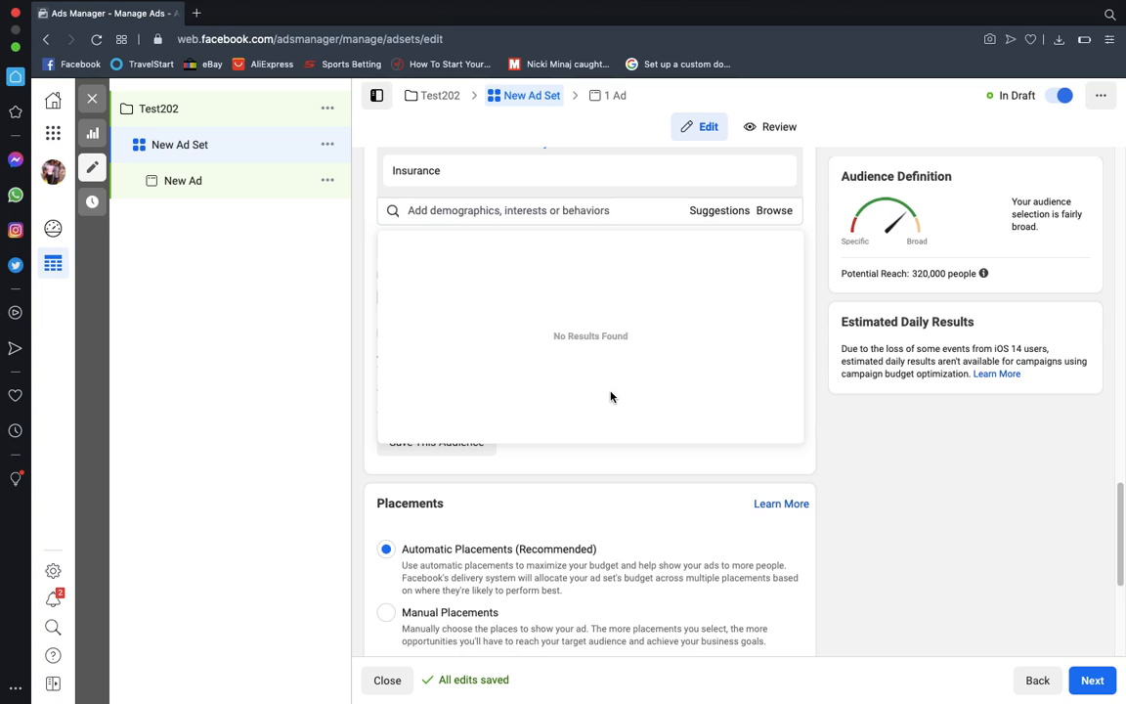
scroll(610, 396, down, 4)
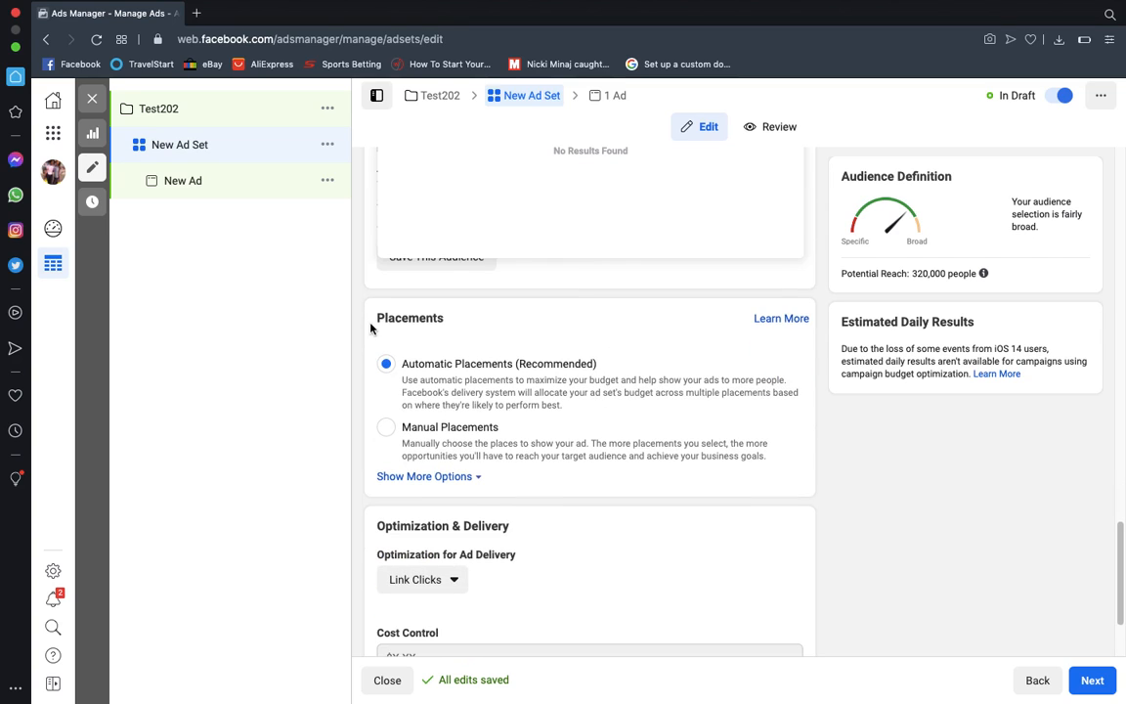
click(386, 430)
scroll(628, 447, down, 4)
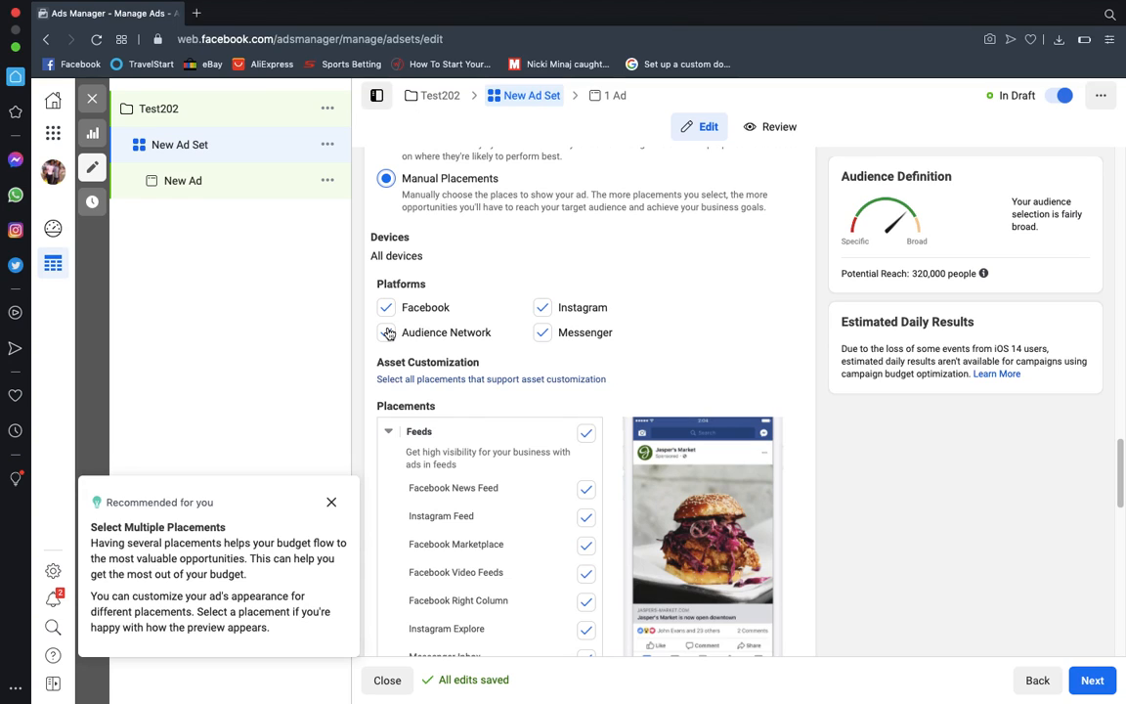
click(543, 333)
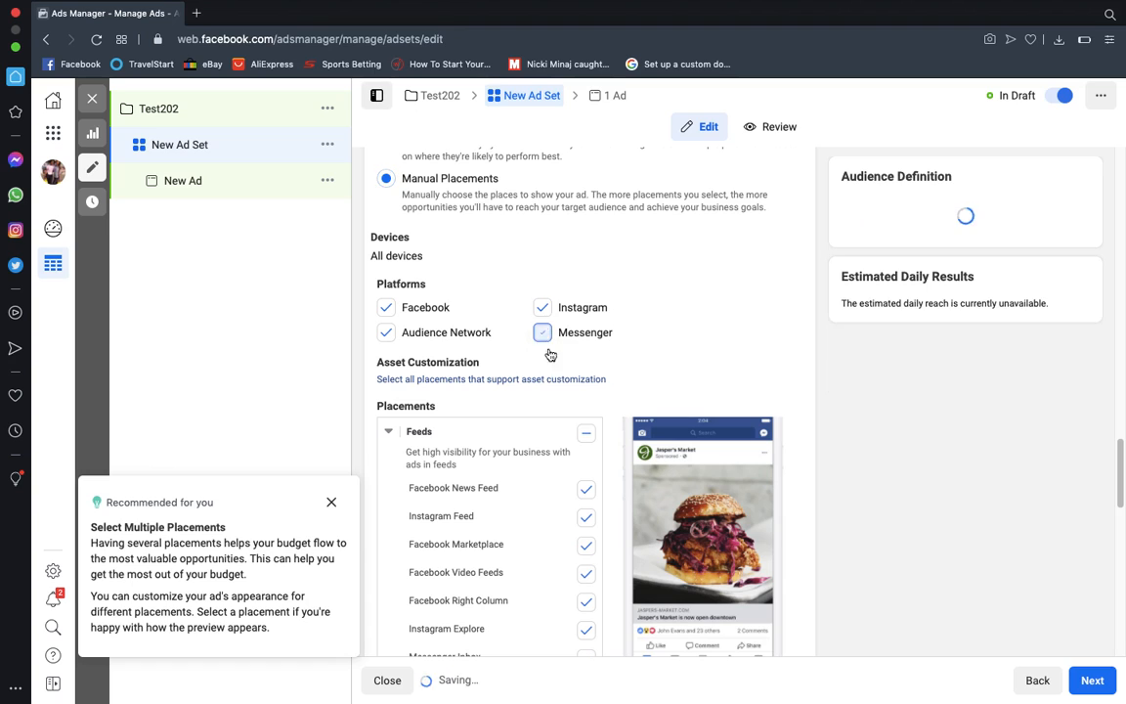
Exclude the Stories, In-Stream, Search, and Apps and Sites placements from the ad set
scroll(565, 460, down, 3)
scroll(565, 460, down, 2)
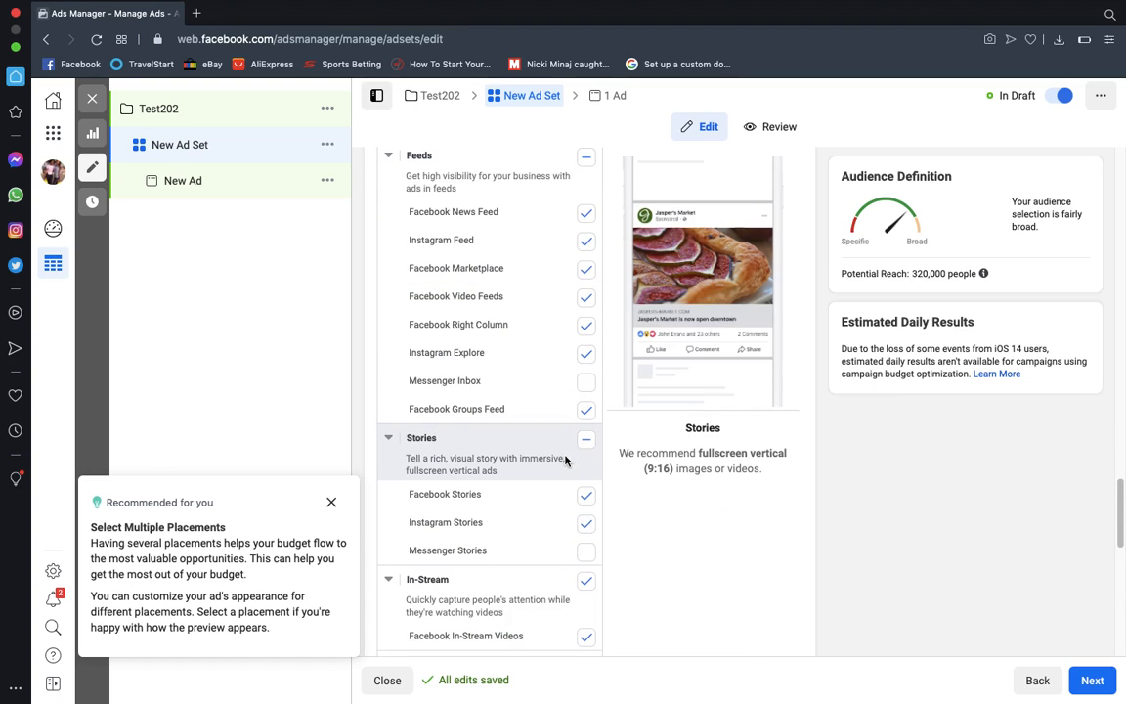
click(586, 441)
click(587, 441)
scroll(589, 450, down, 2)
click(587, 459)
scroll(590, 463, down, 1)
click(587, 451)
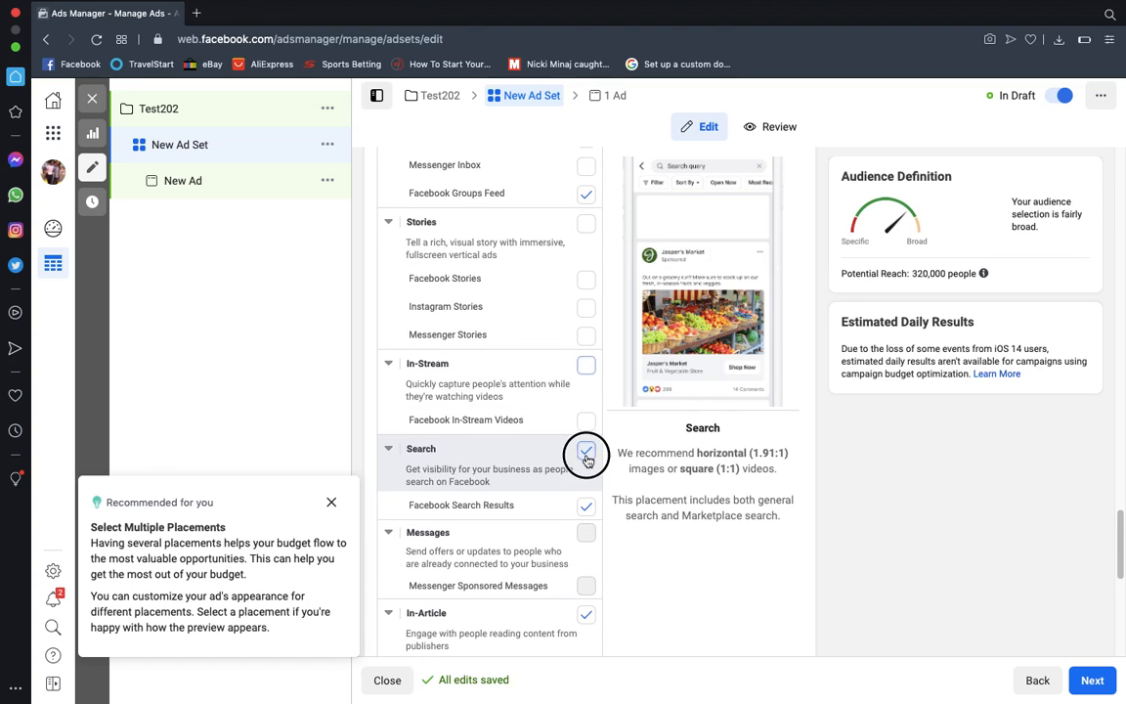
scroll(585, 599, down, 1)
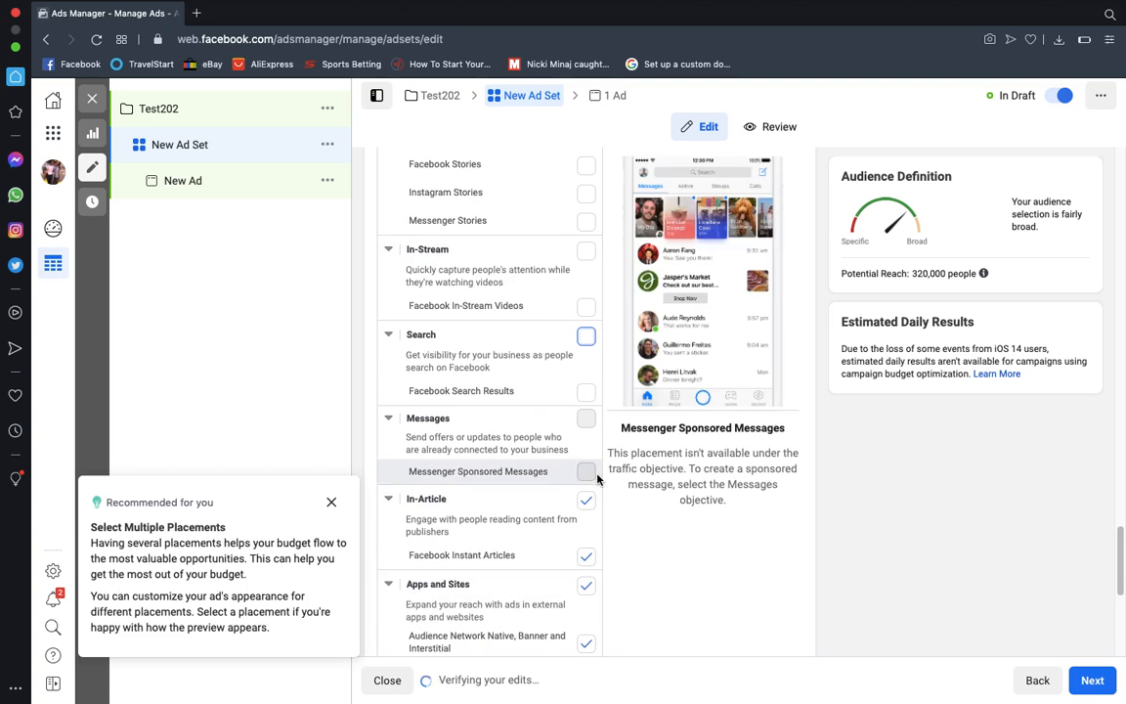
scroll(583, 566, down, 1)
click(588, 492)
scroll(589, 499, down, 3)
Review which platforms and individual placements are still selected for the ad set, from Feeds through In-Article
scroll(589, 501, up, 7)
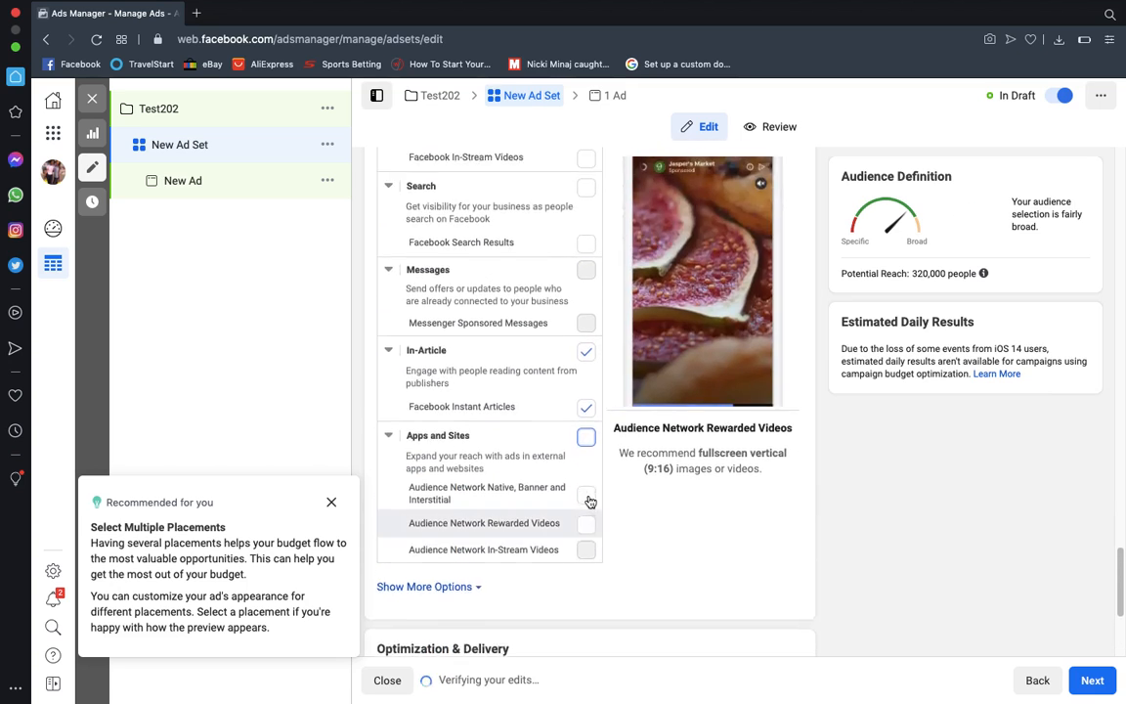
scroll(588, 500, up, 1)
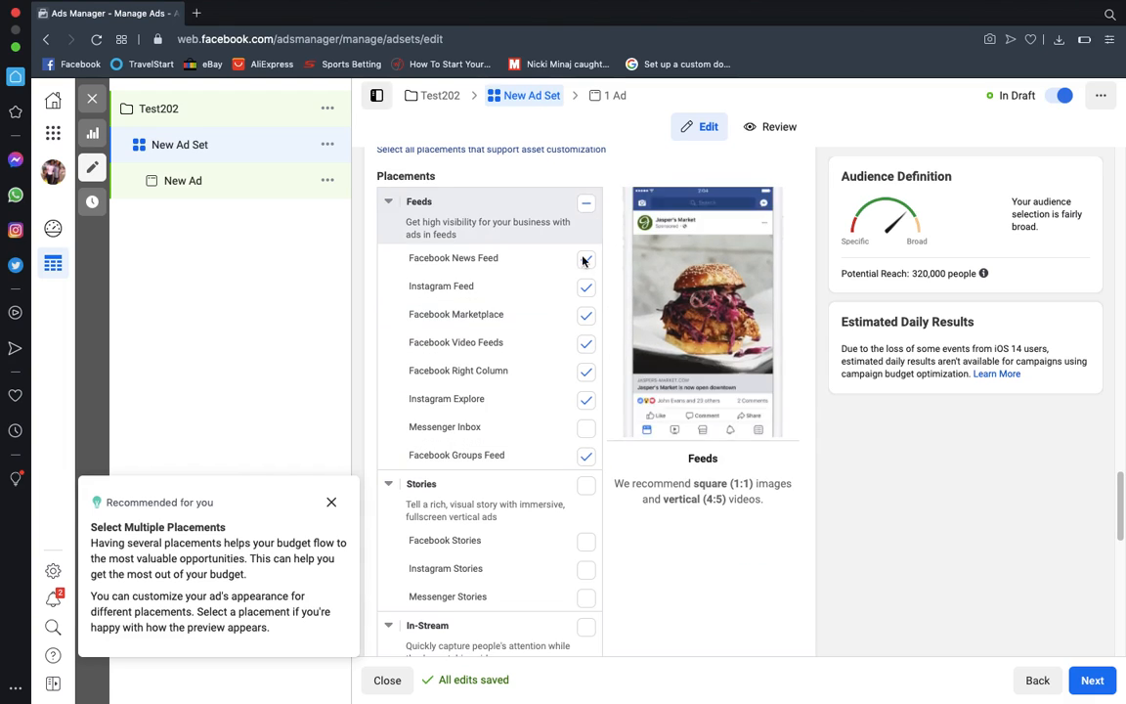
scroll(572, 374, up, 1)
scroll(572, 374, up, 2)
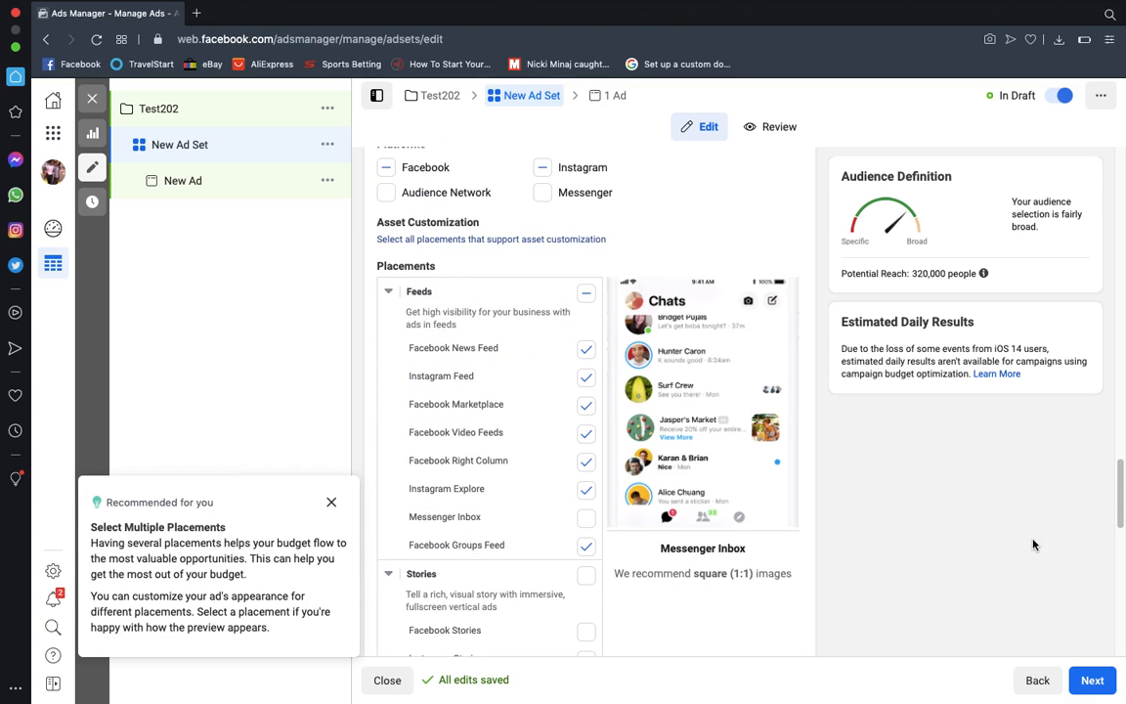
scroll(553, 486, down, 5)
scroll(553, 486, down, 8)
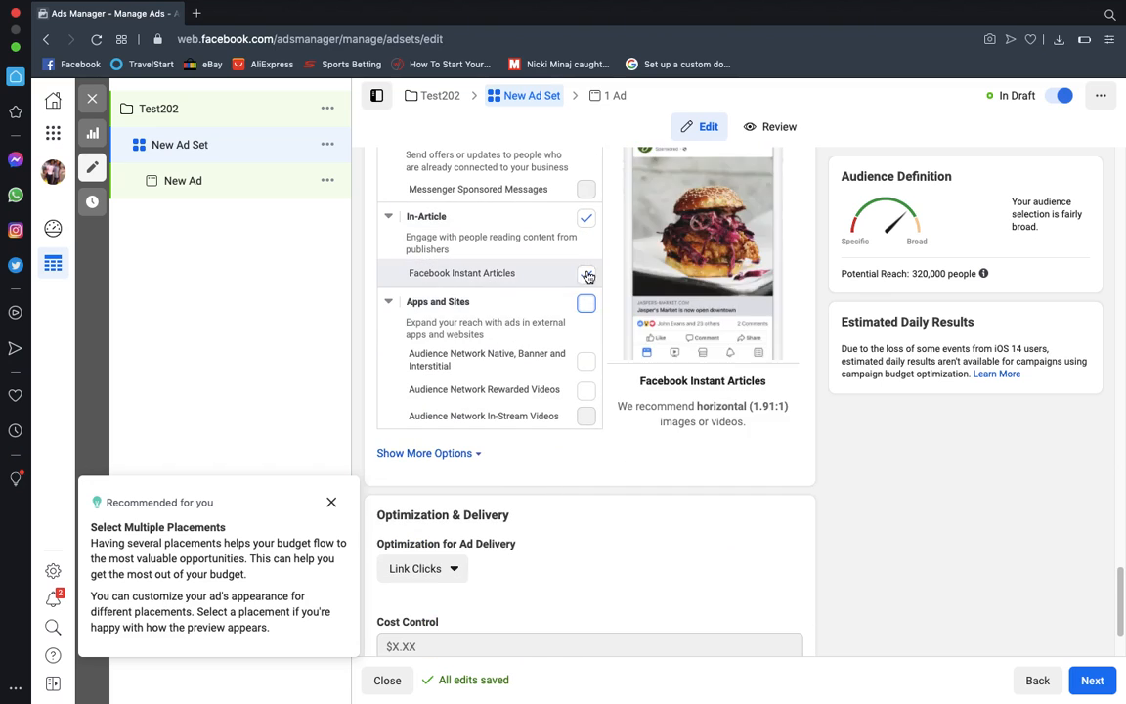
Check the ad delivery optimization choices, keep Link Clicks, and continue to the ad's setup
scroll(866, 571, down, 2)
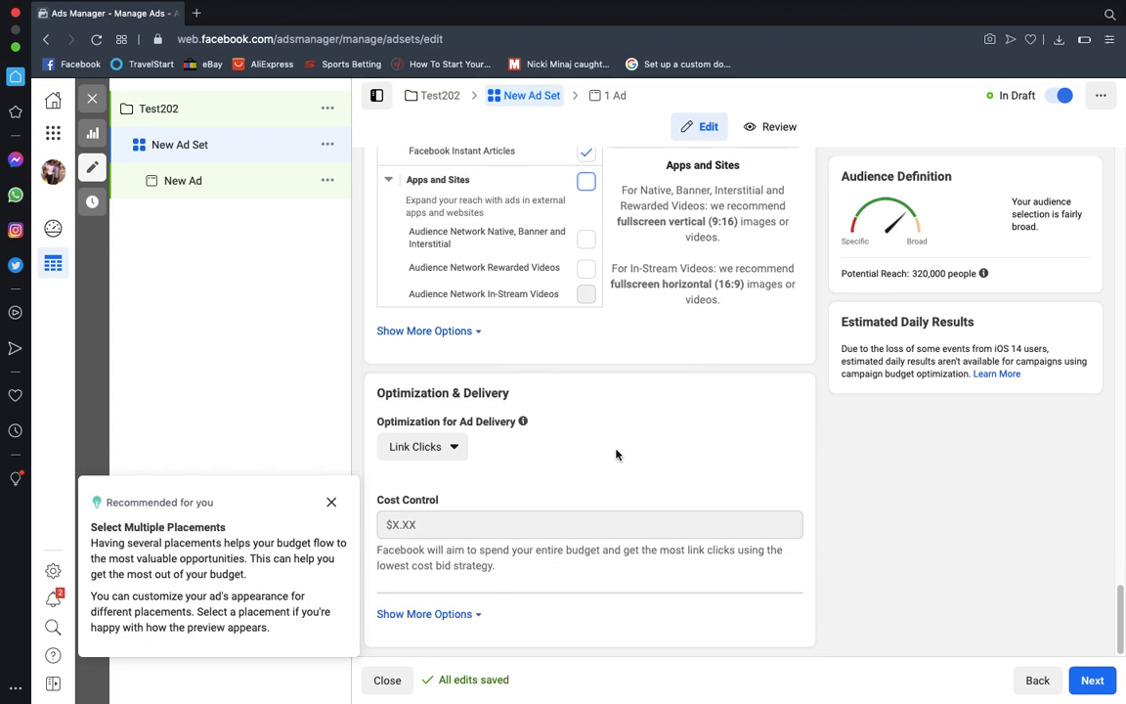
click(433, 450)
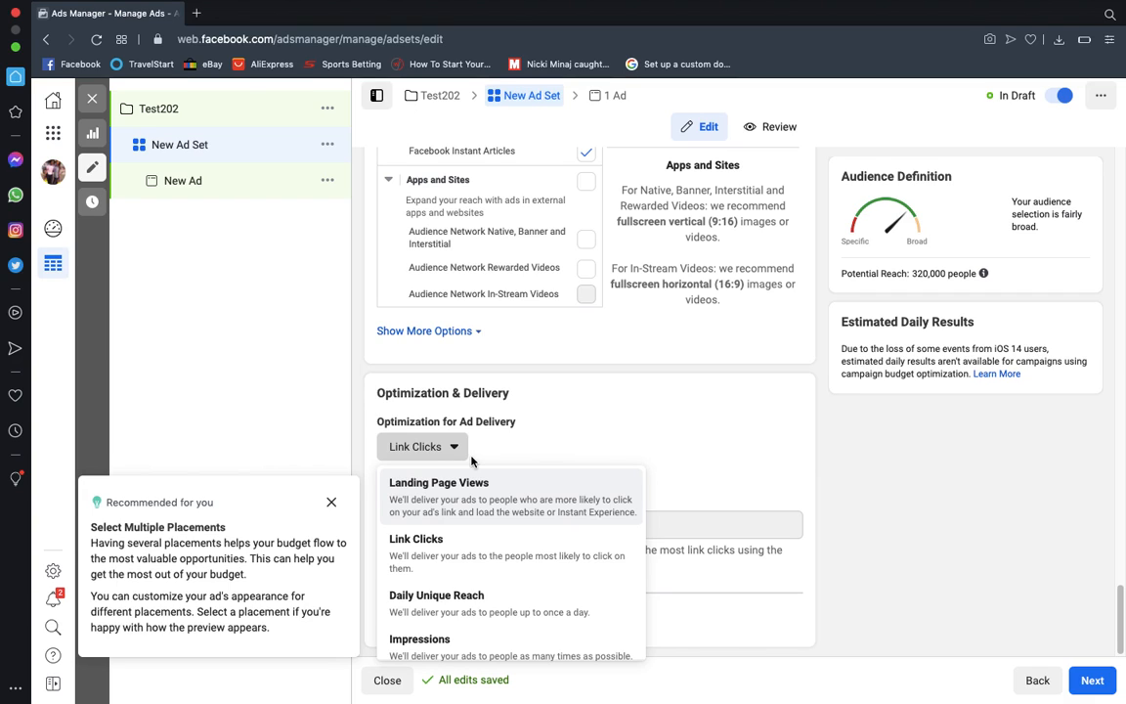
click(596, 440)
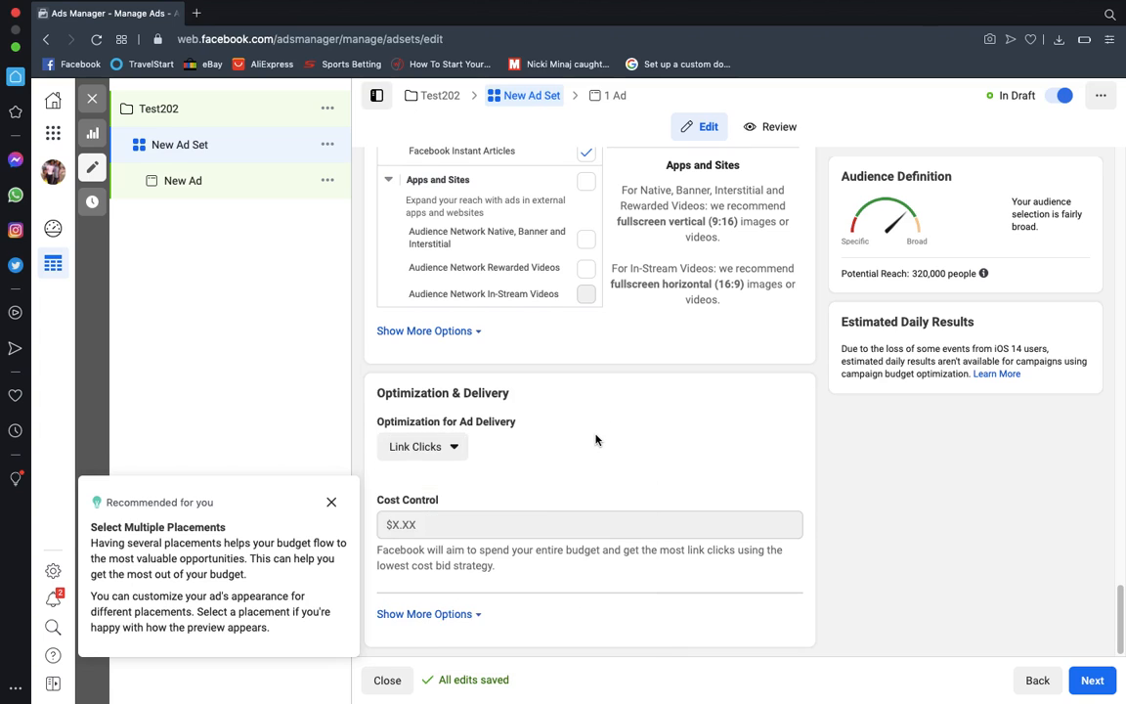
mouse_move(443, 530)
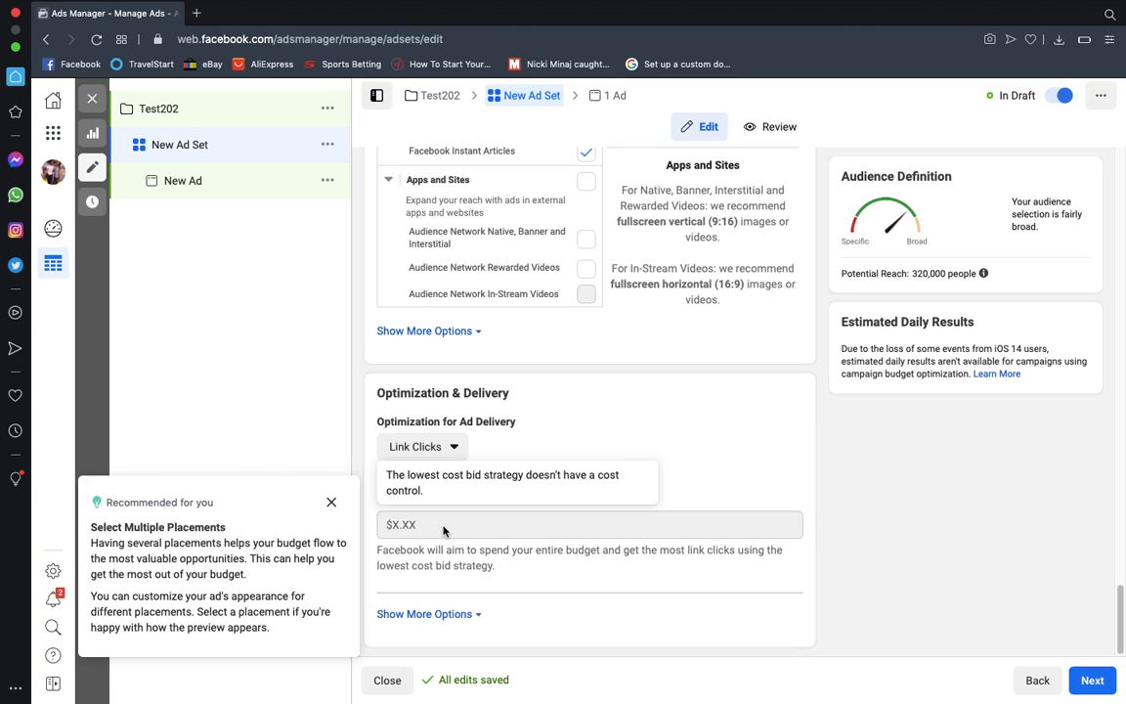
click(1103, 682)
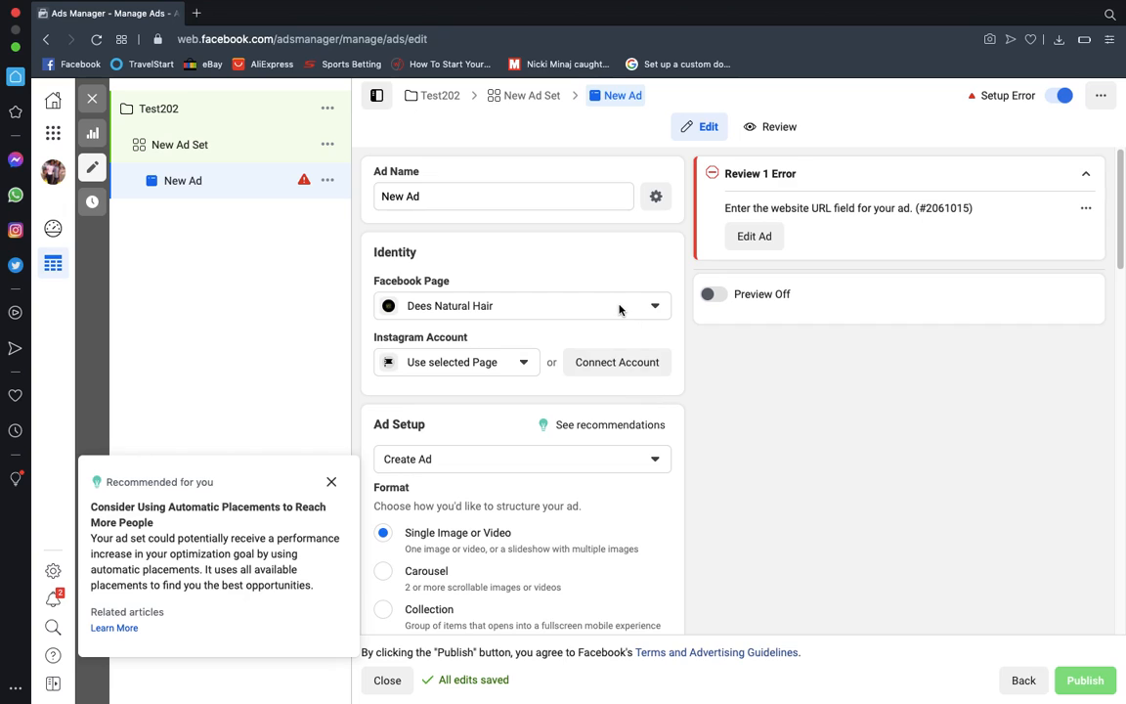
Try the Carousel and Collection formats for the ad and return to Single Image or Video
scroll(537, 414, down, 3)
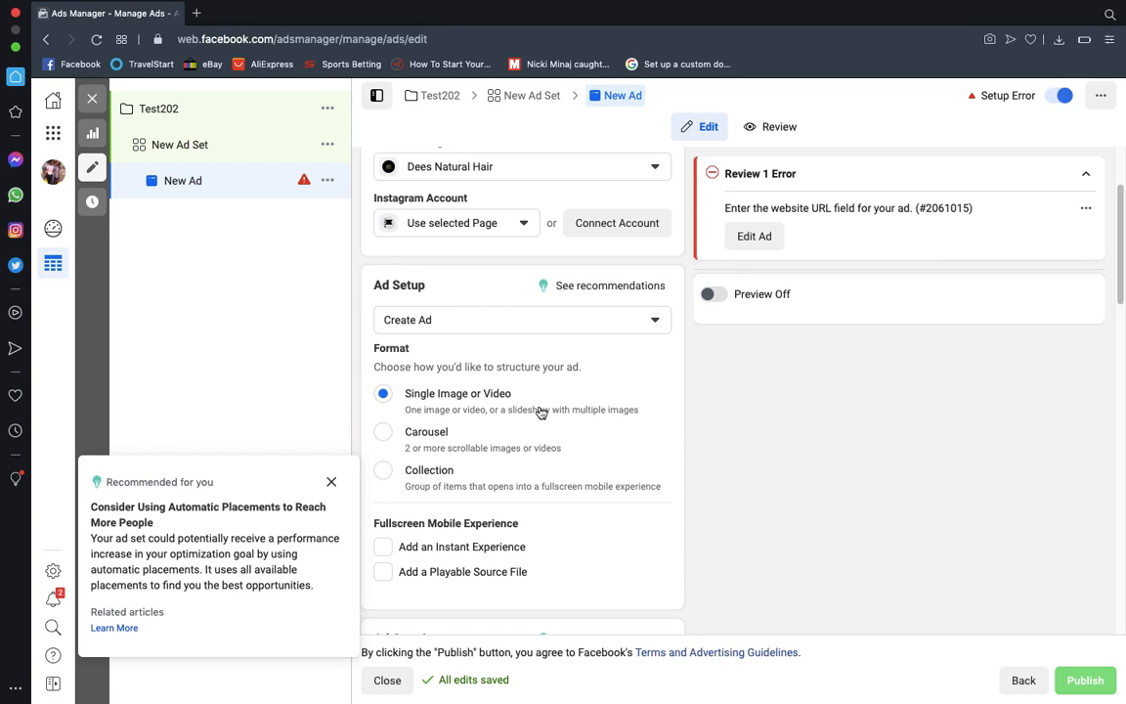
click(451, 438)
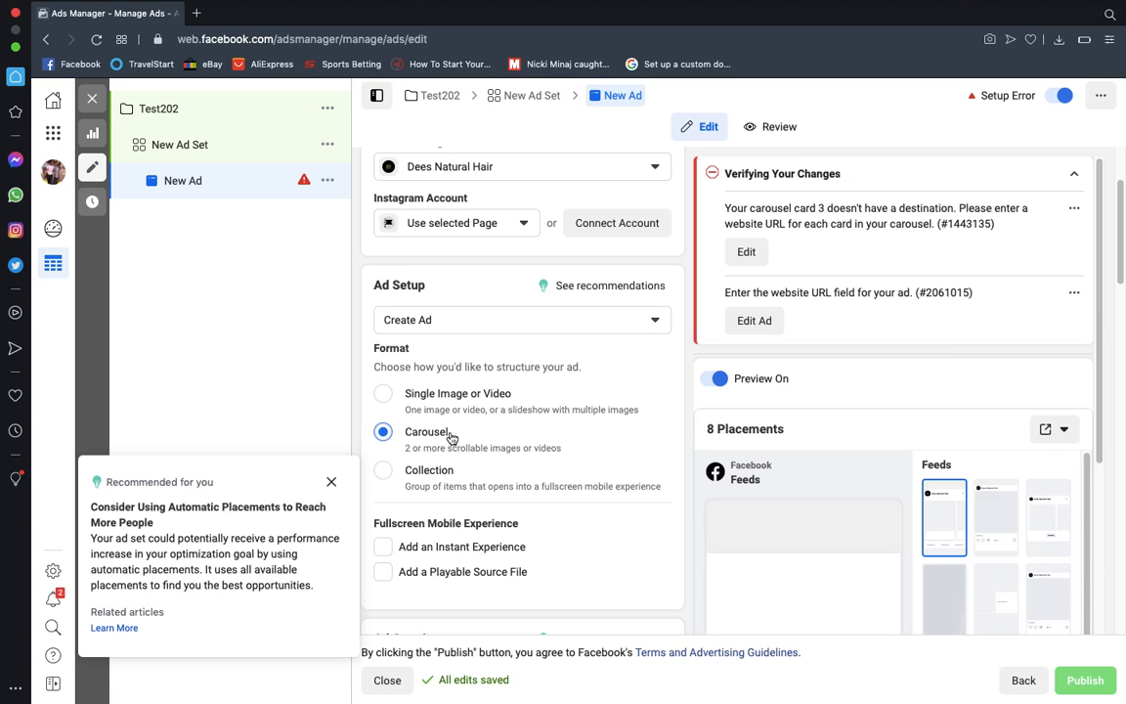
click(383, 471)
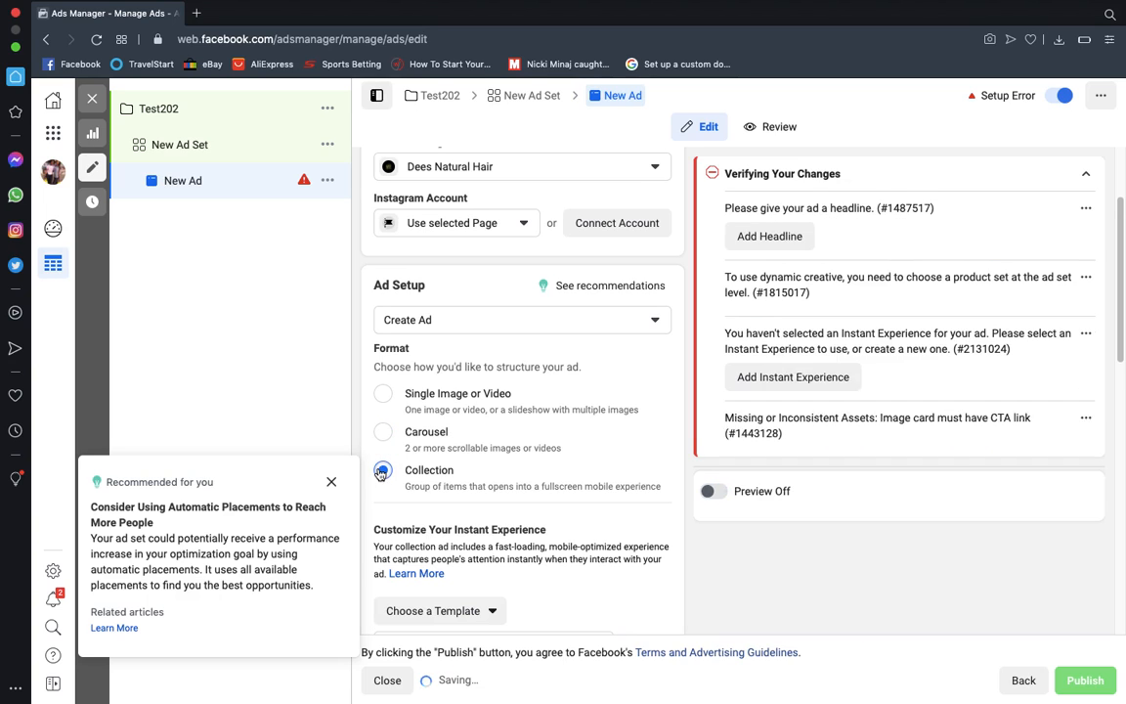
click(384, 393)
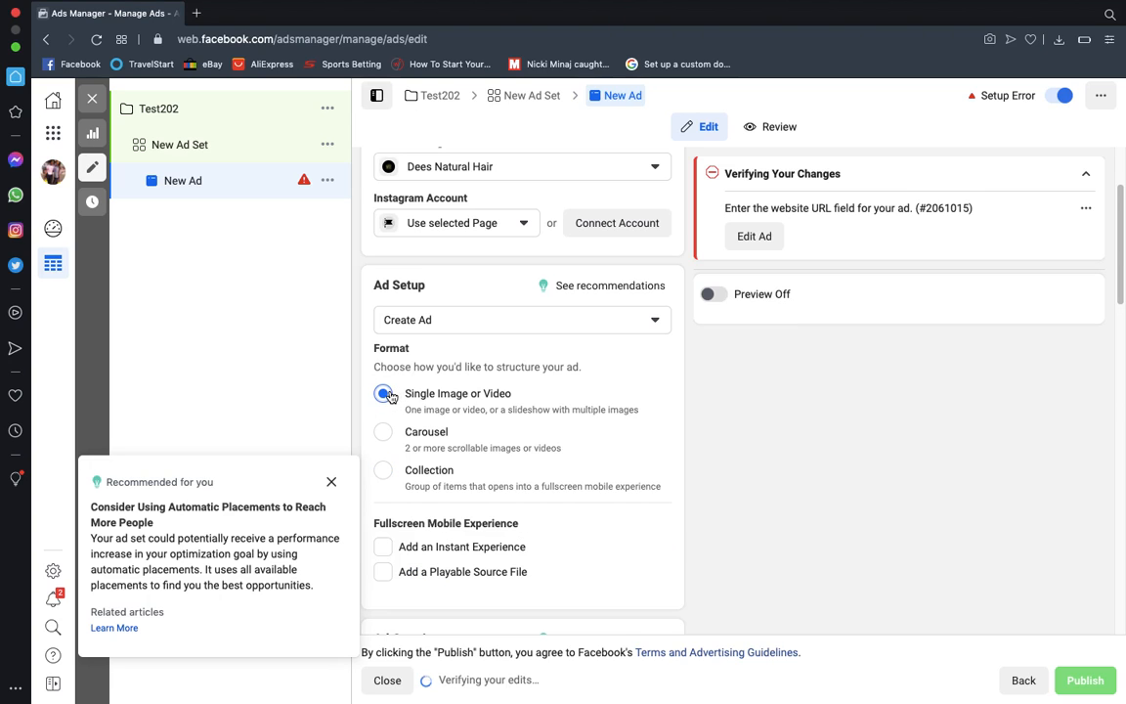
Open the image selection for the ad creative's media
scroll(540, 459, down, 3)
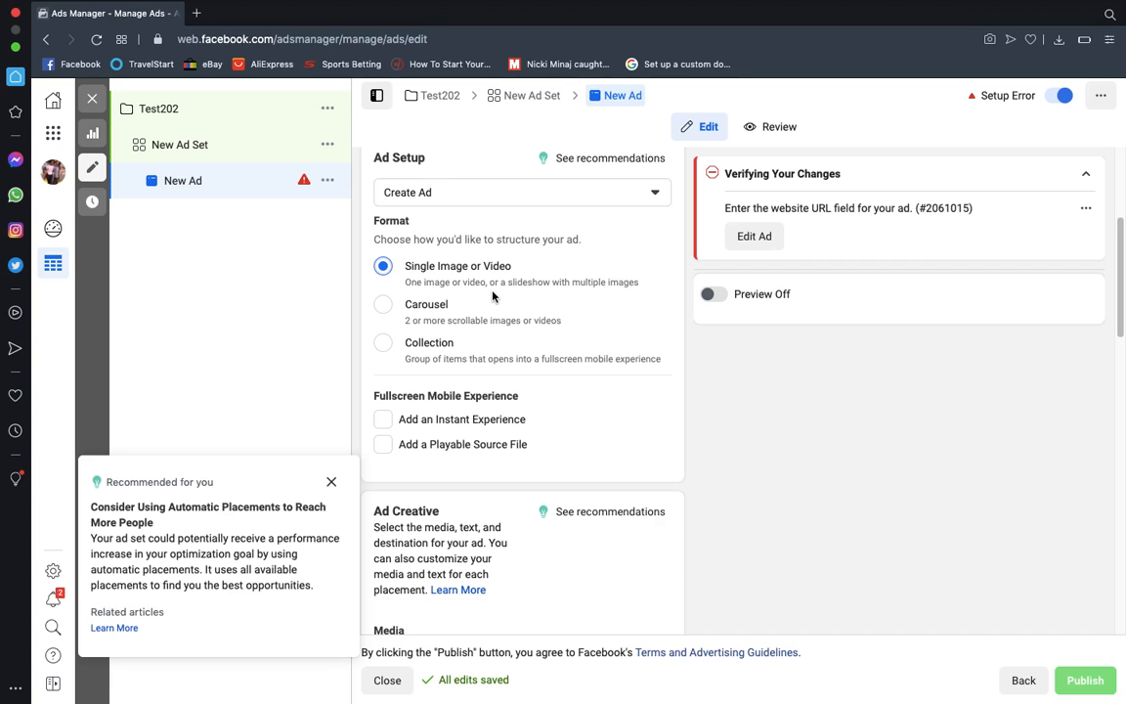
scroll(596, 302, down, 4)
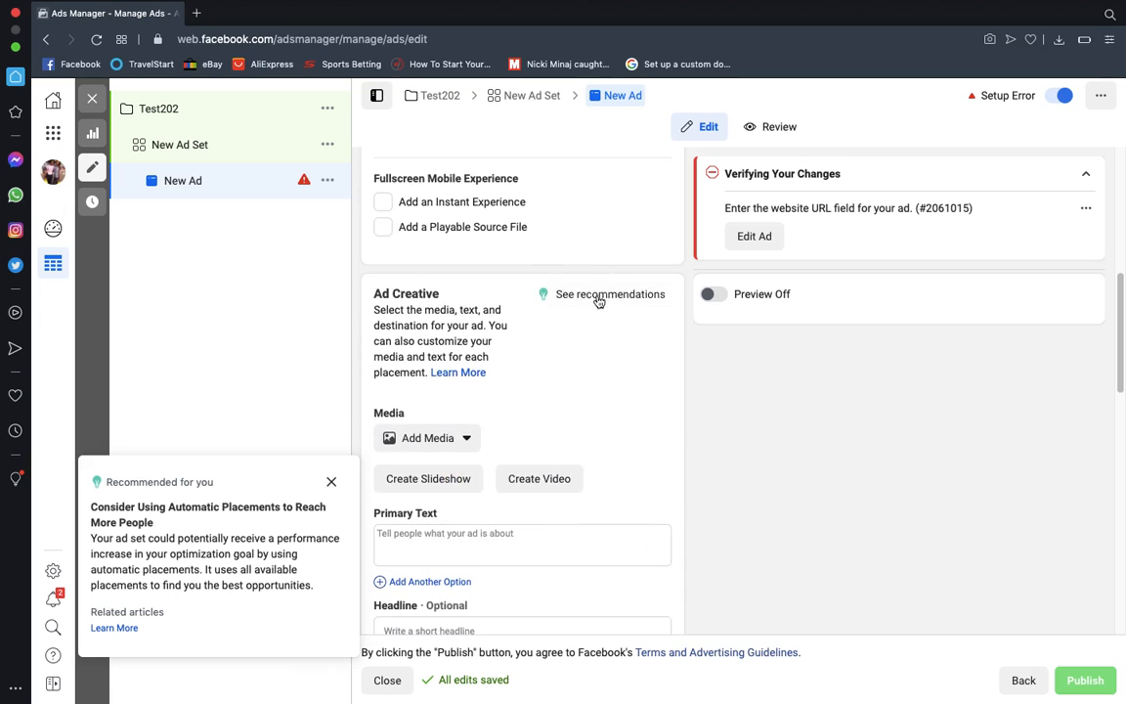
click(422, 435)
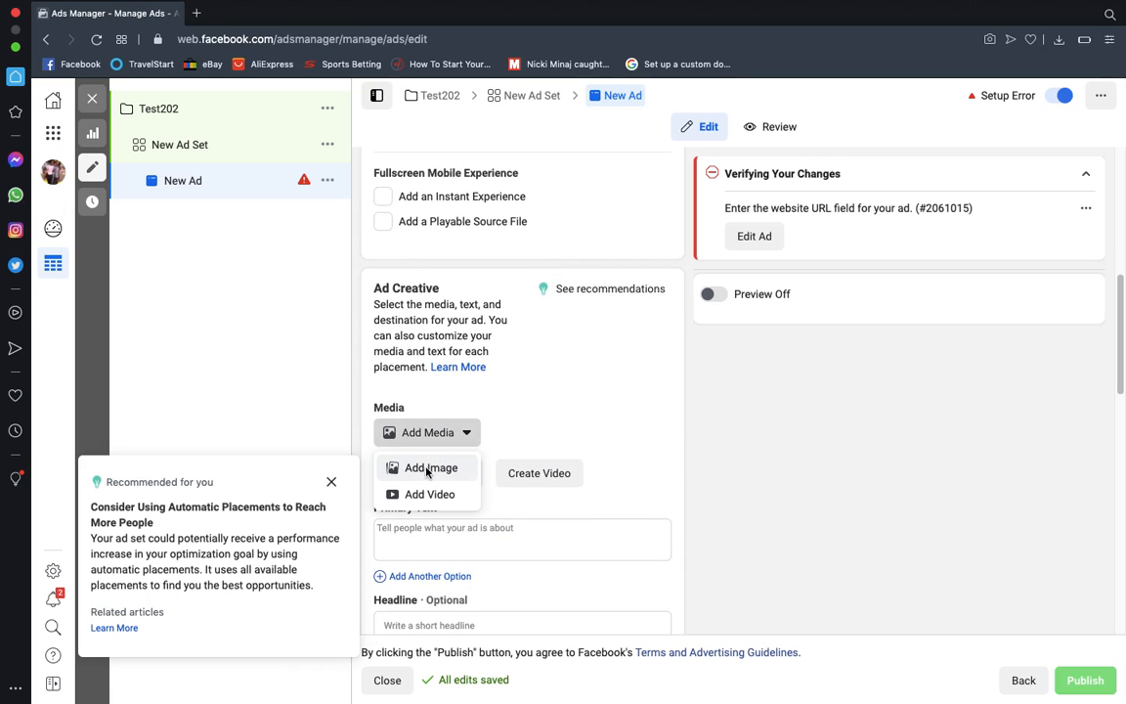
click(427, 467)
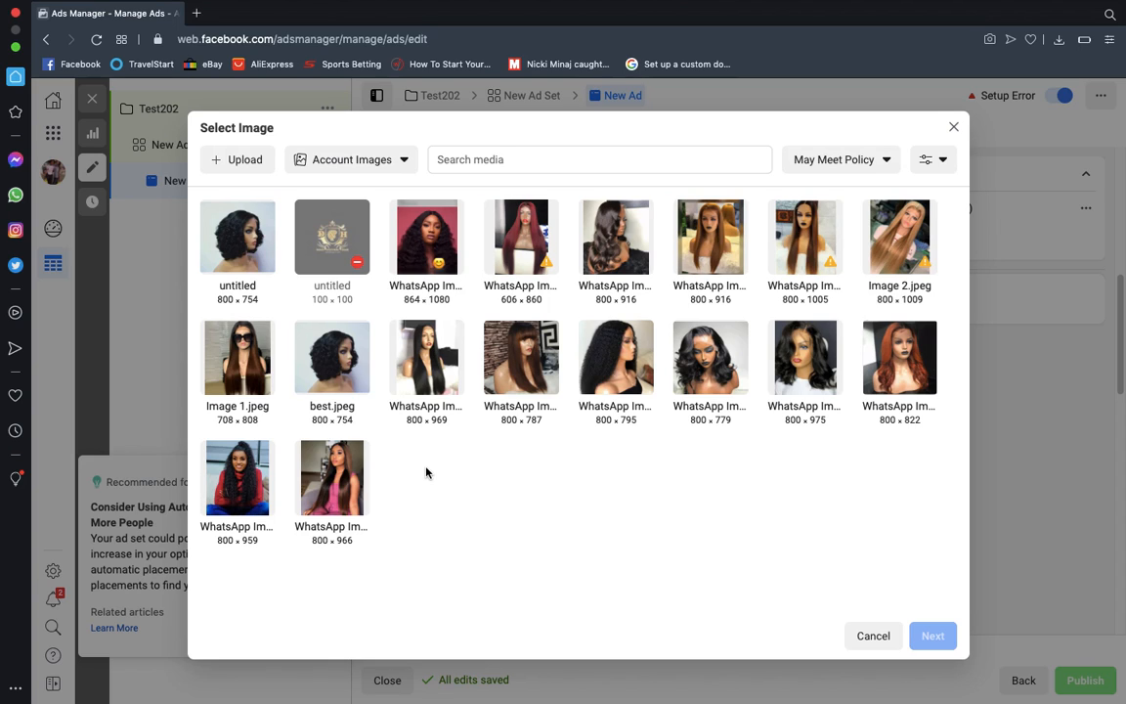
click(243, 161)
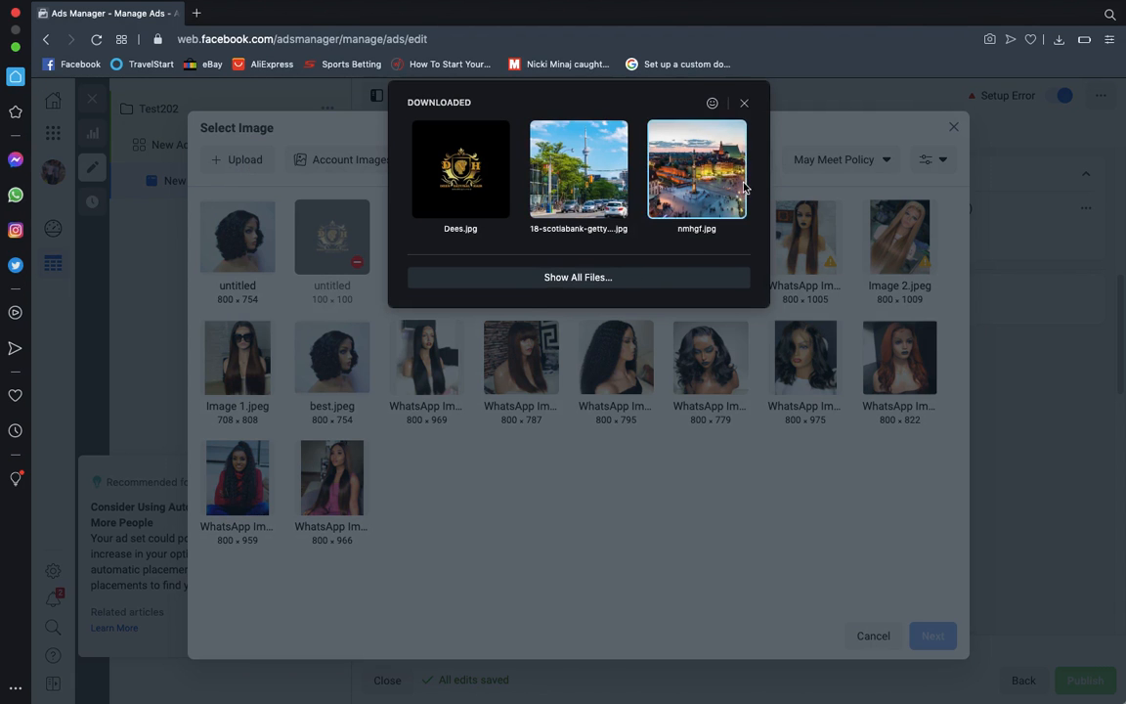
click(637, 278)
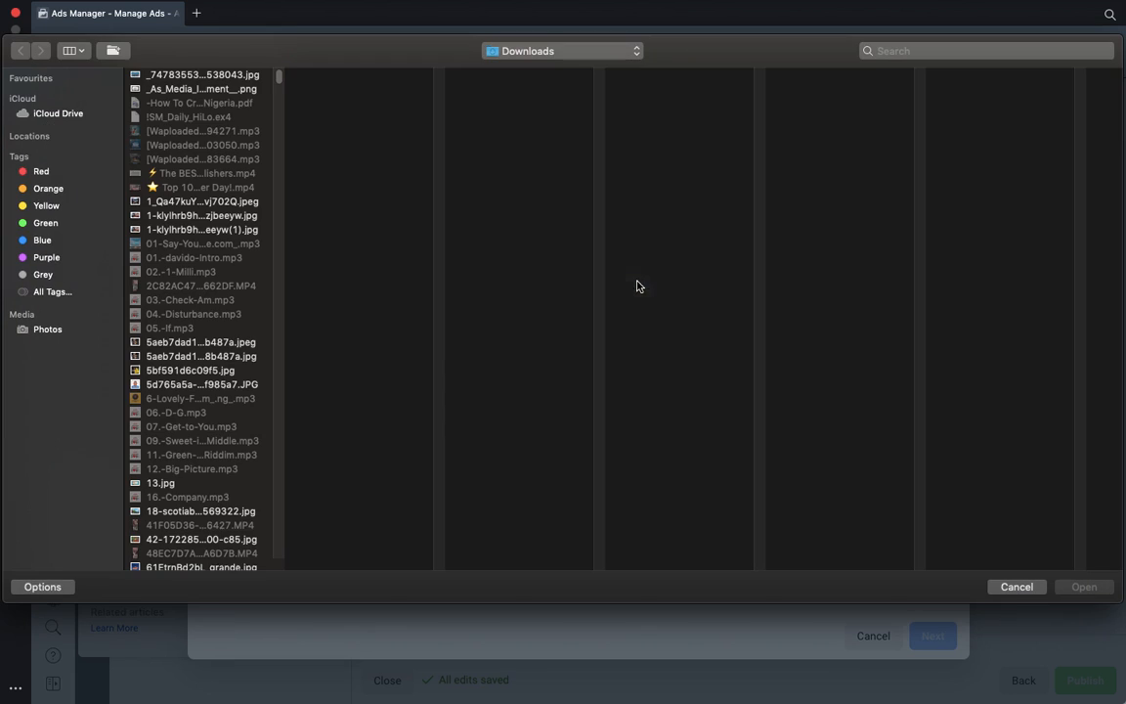
click(191, 216)
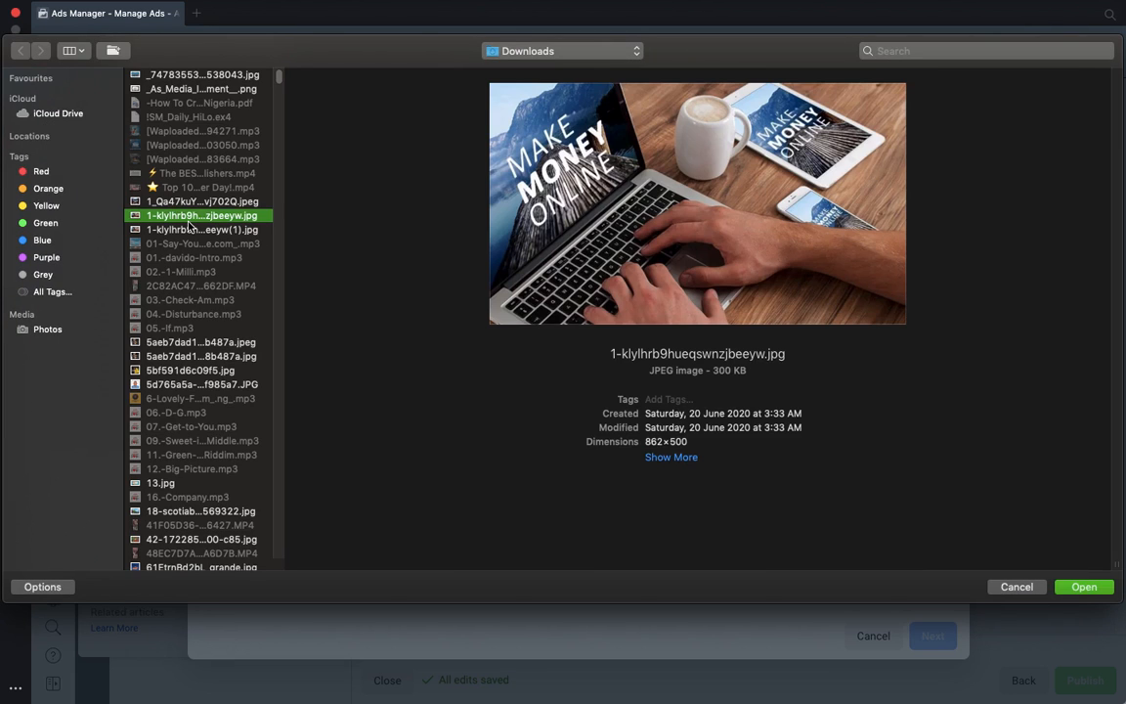
click(186, 202)
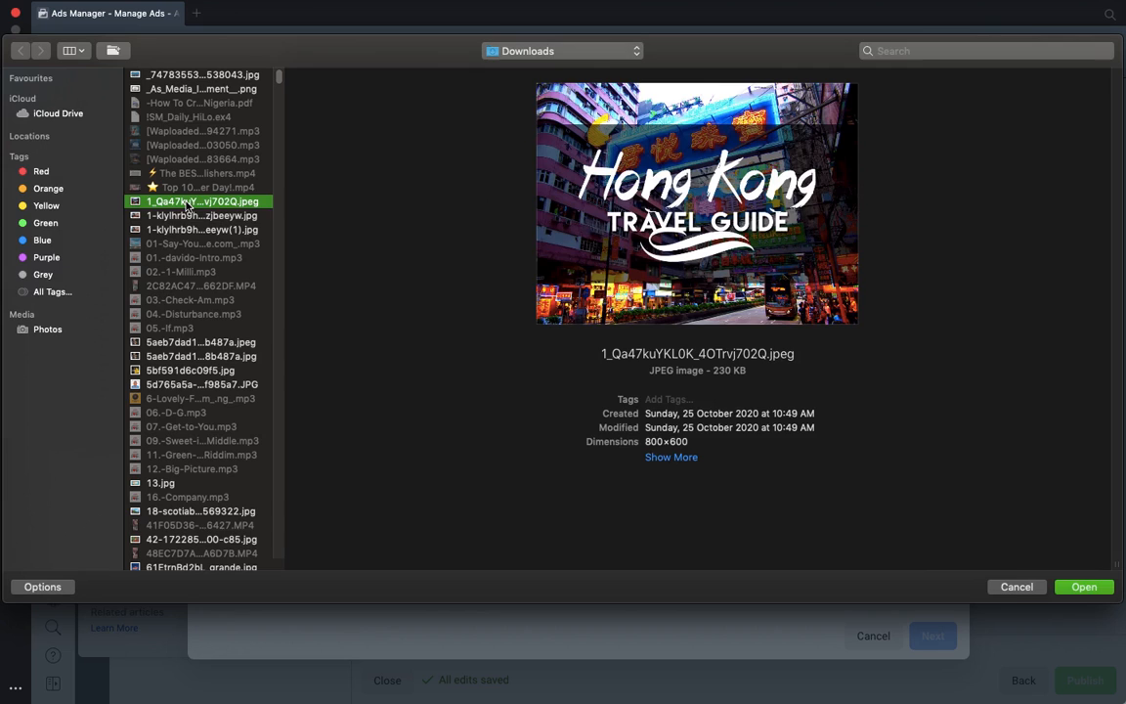
key(Down)
key(Down)
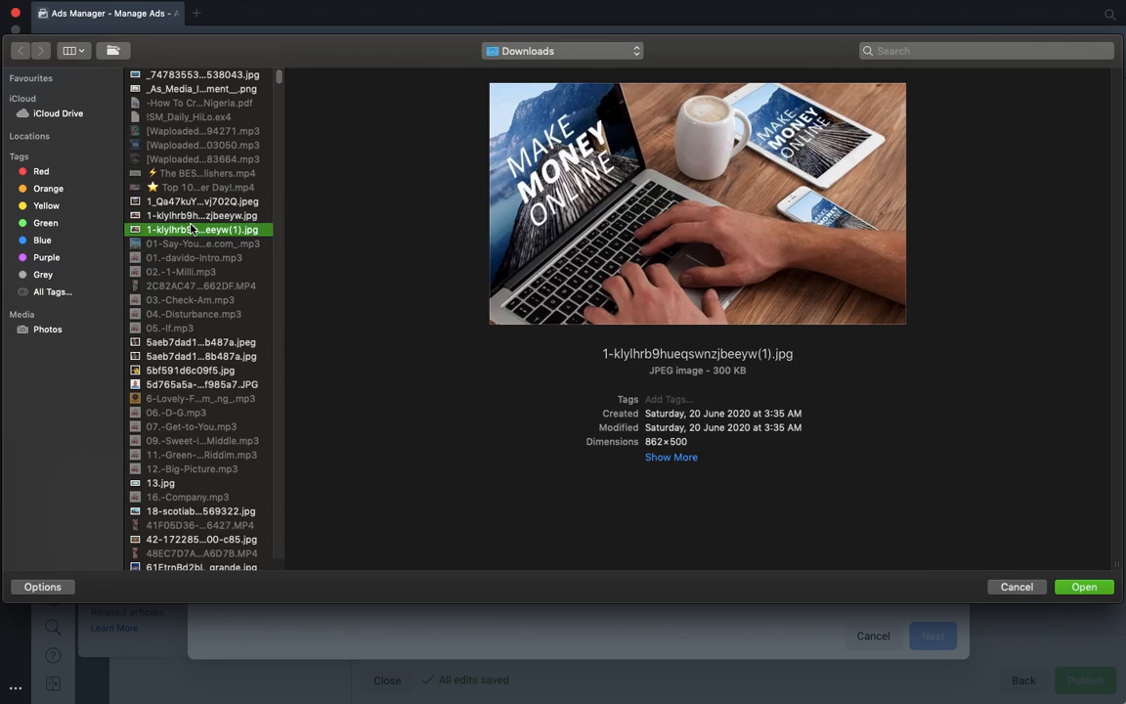
click(185, 342)
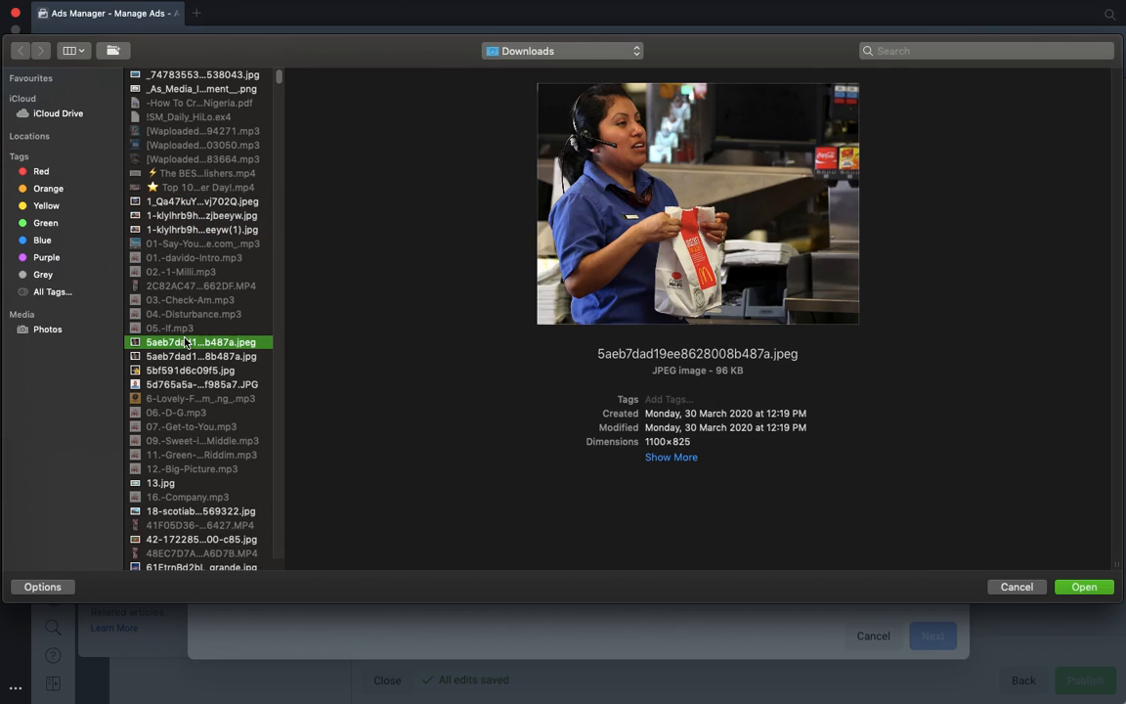
click(1016, 591)
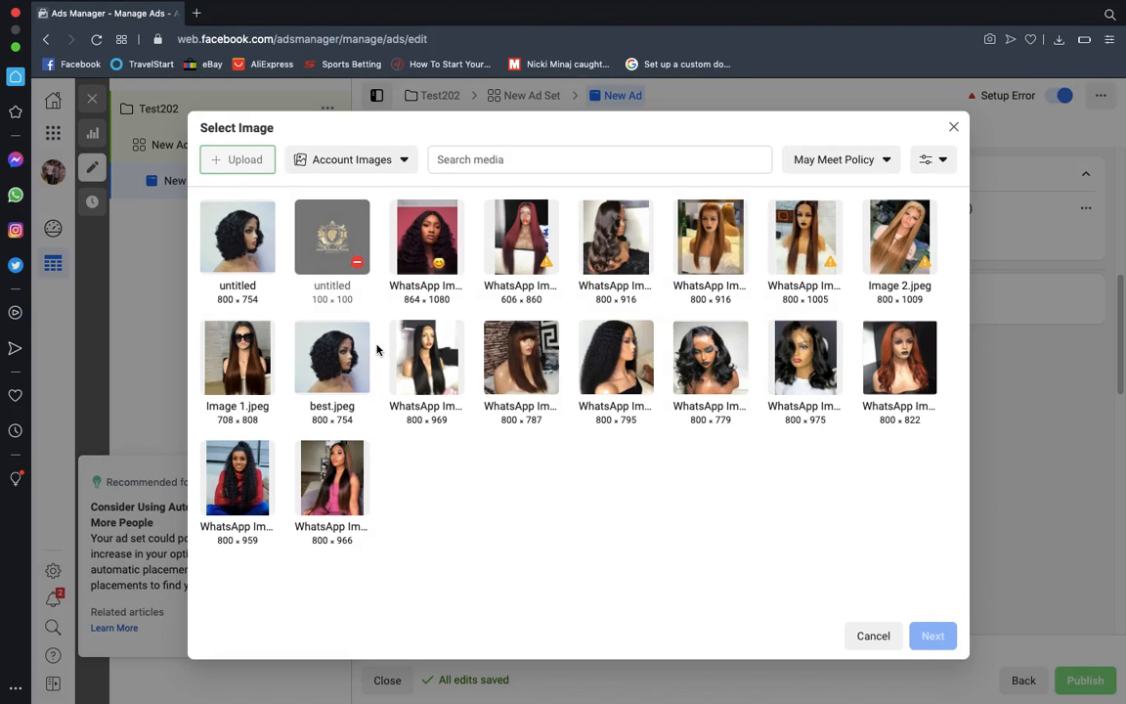
Add the 800 × 779 account image of the wavy black wig to the ad, cropping it only to Square (1:1) for Feeds
click(711, 356)
click(930, 636)
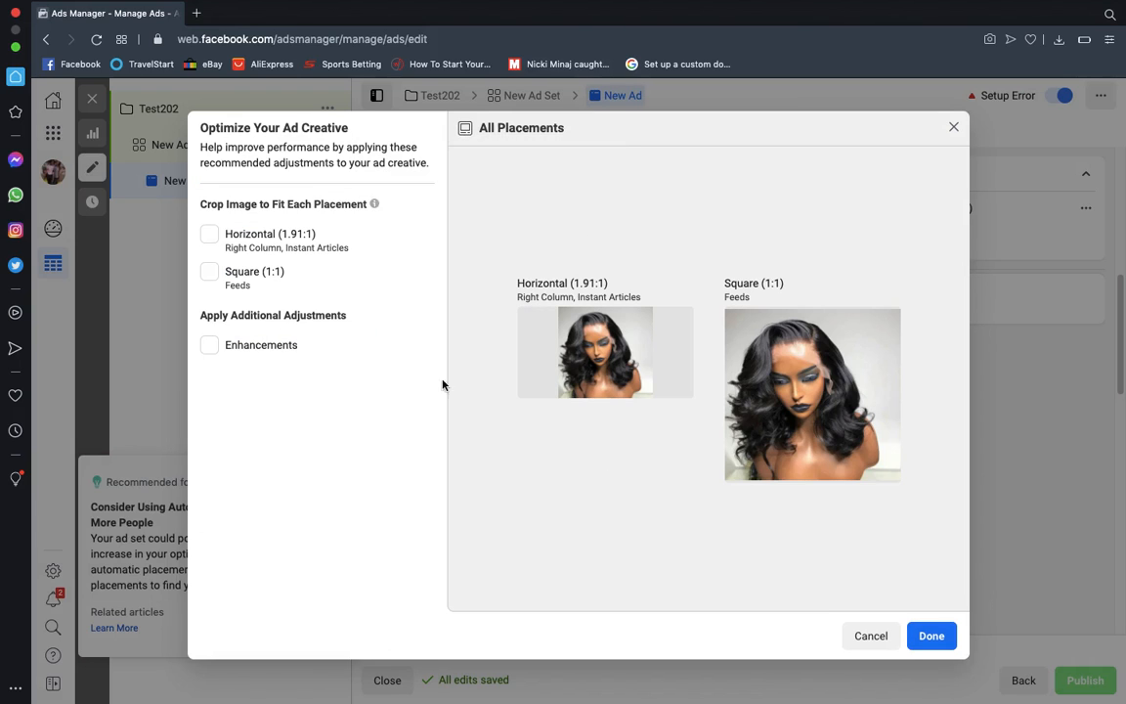
click(210, 274)
click(209, 233)
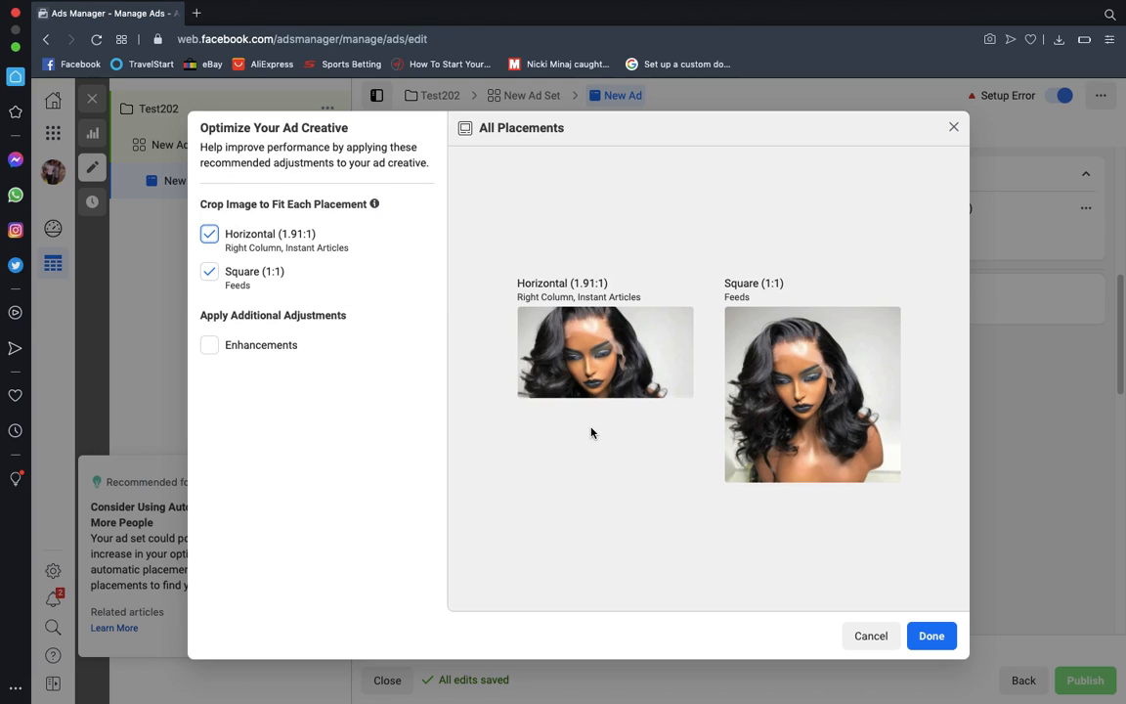
click(207, 236)
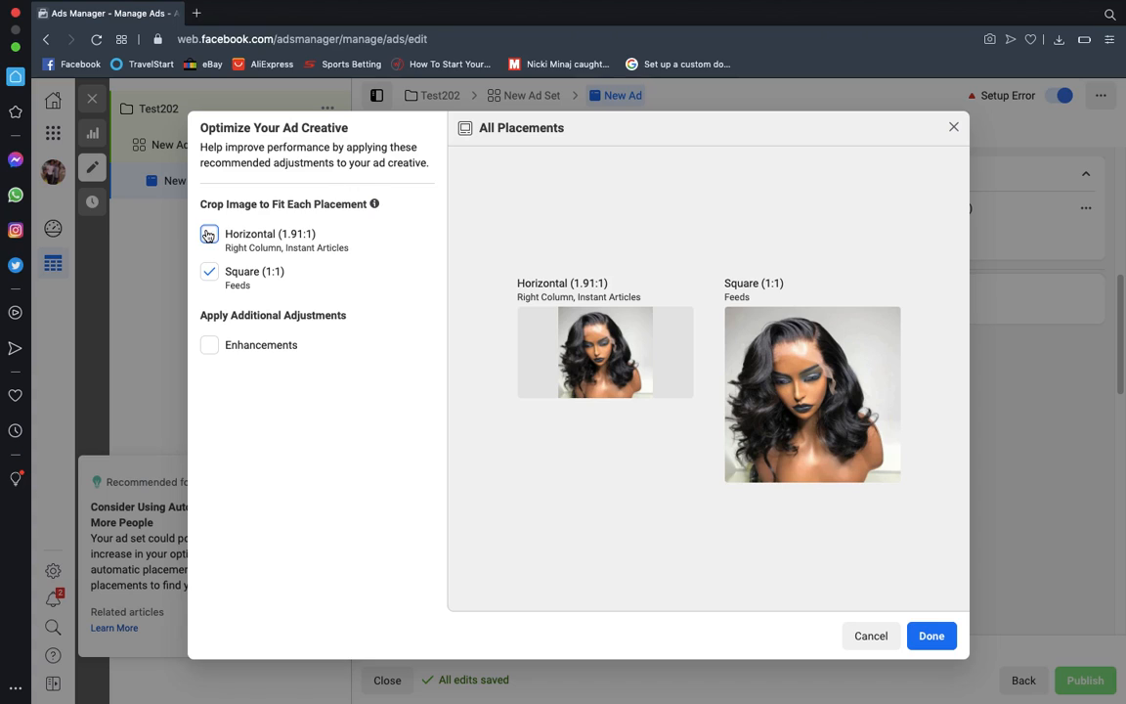
click(941, 644)
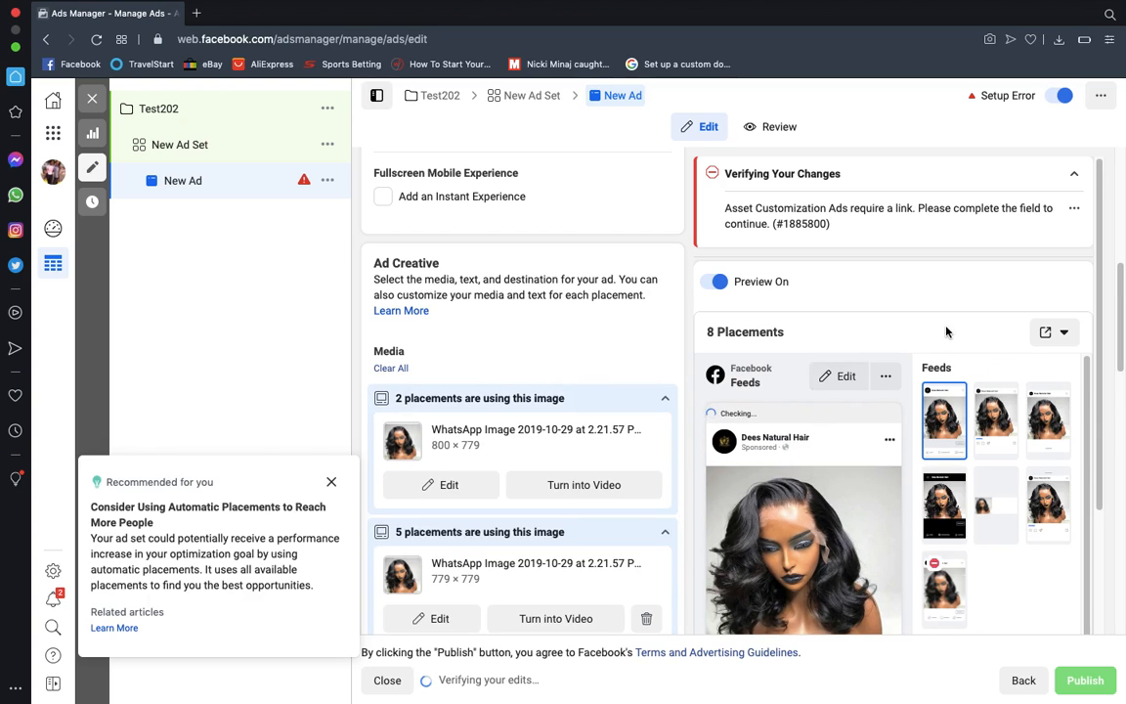
Start the ad's primary text with the line "Black Friday Sales..."
scroll(910, 409, down, 2)
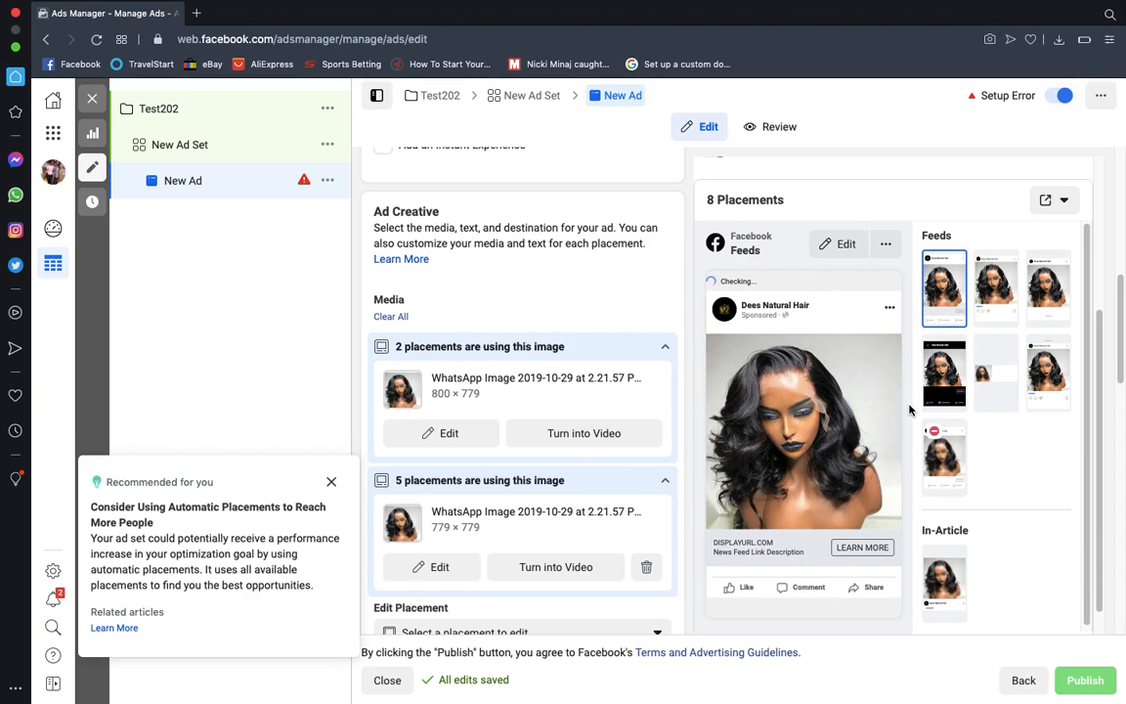
scroll(584, 436, down, 3)
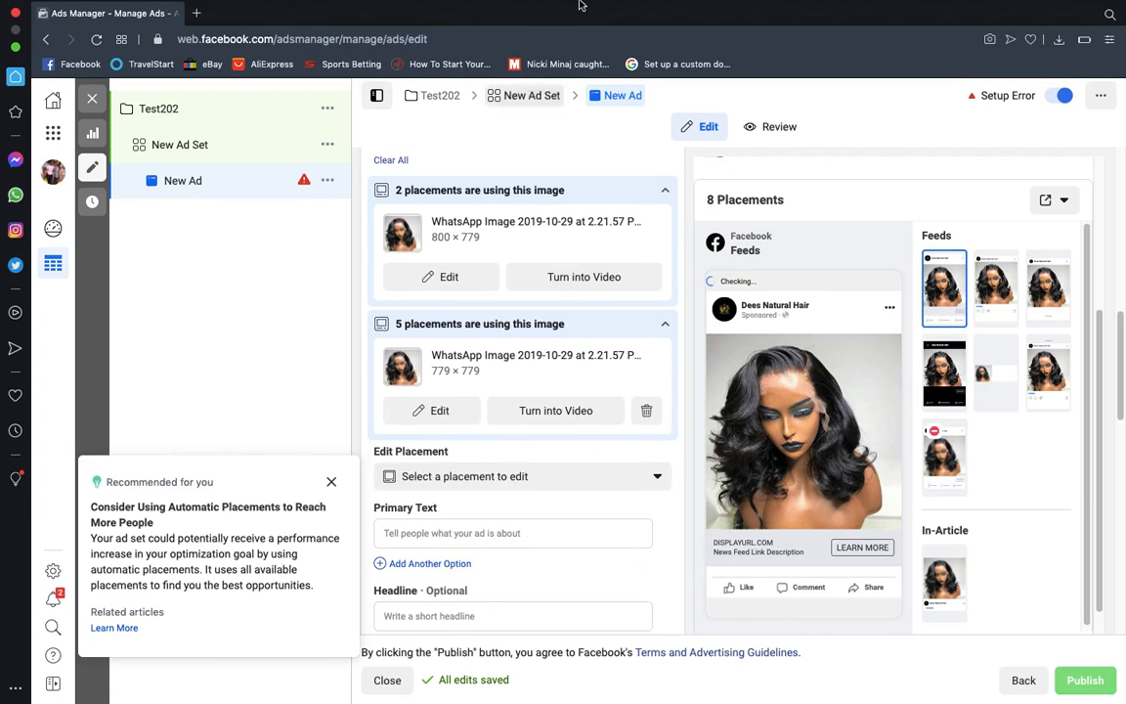
mouse_move(593, 5)
scroll(557, 407, down, 3)
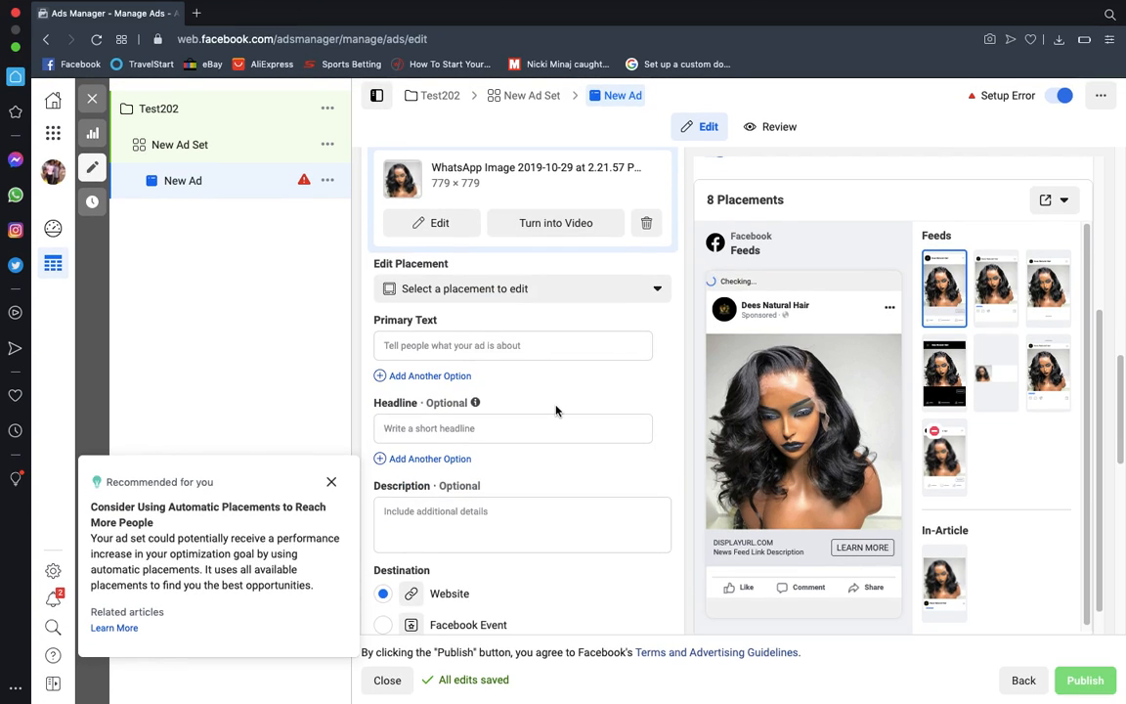
click(480, 344)
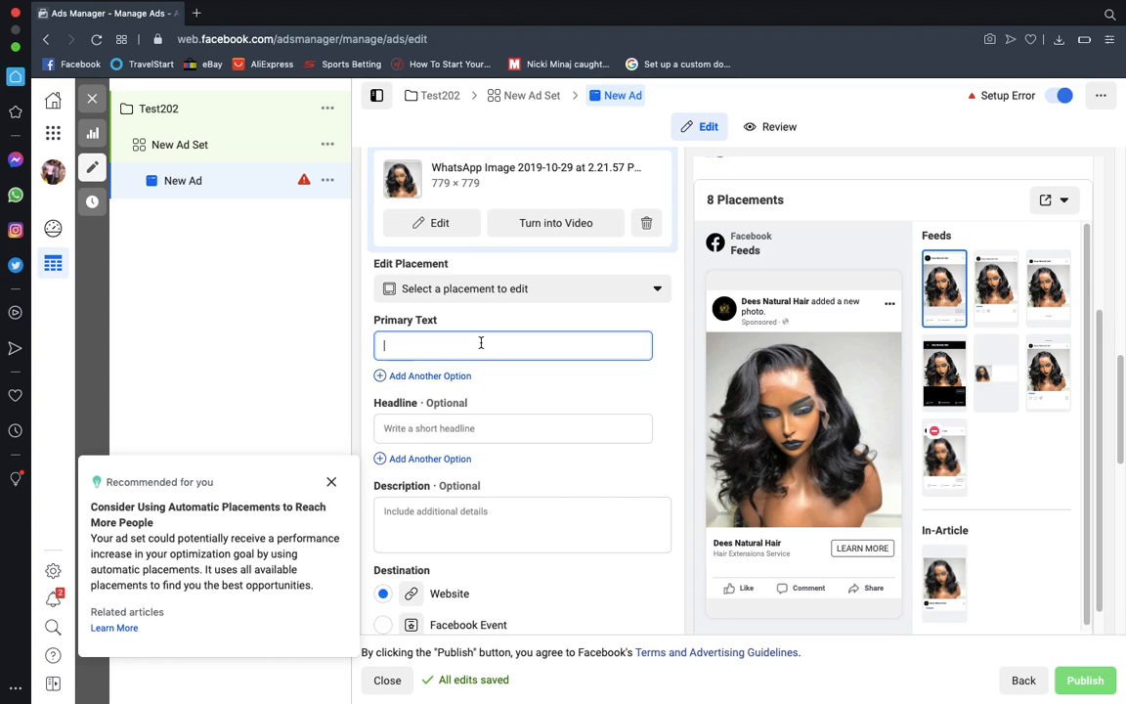
text(Get)
key(super+a)
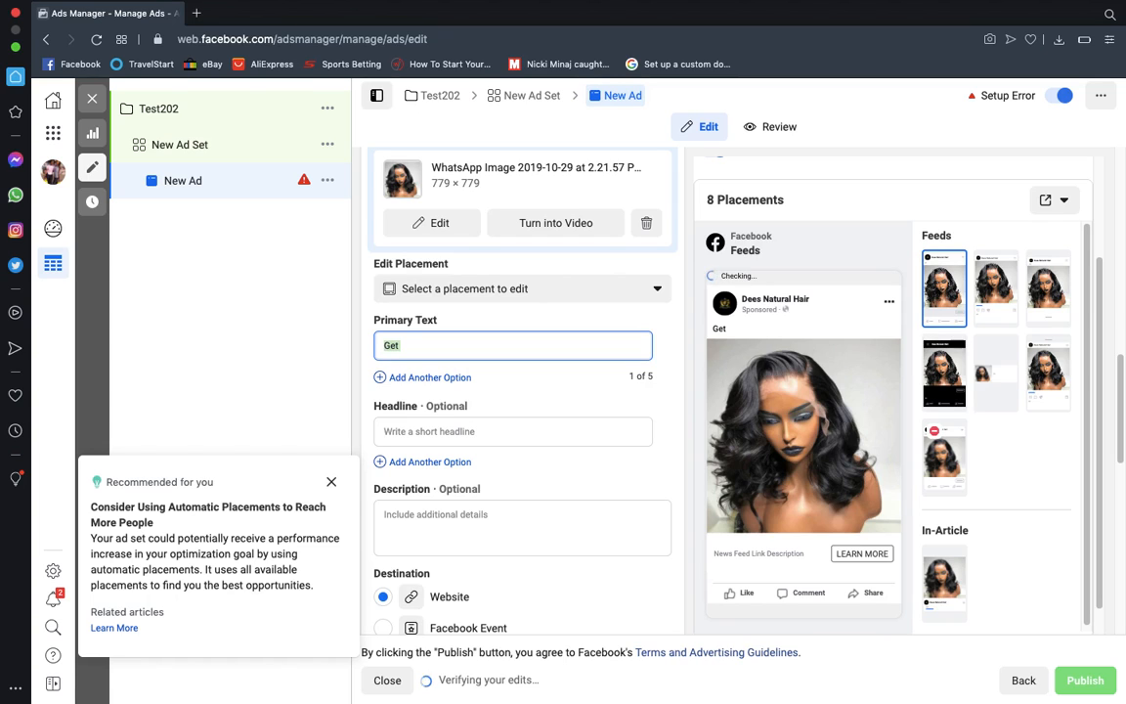
text(Black F)
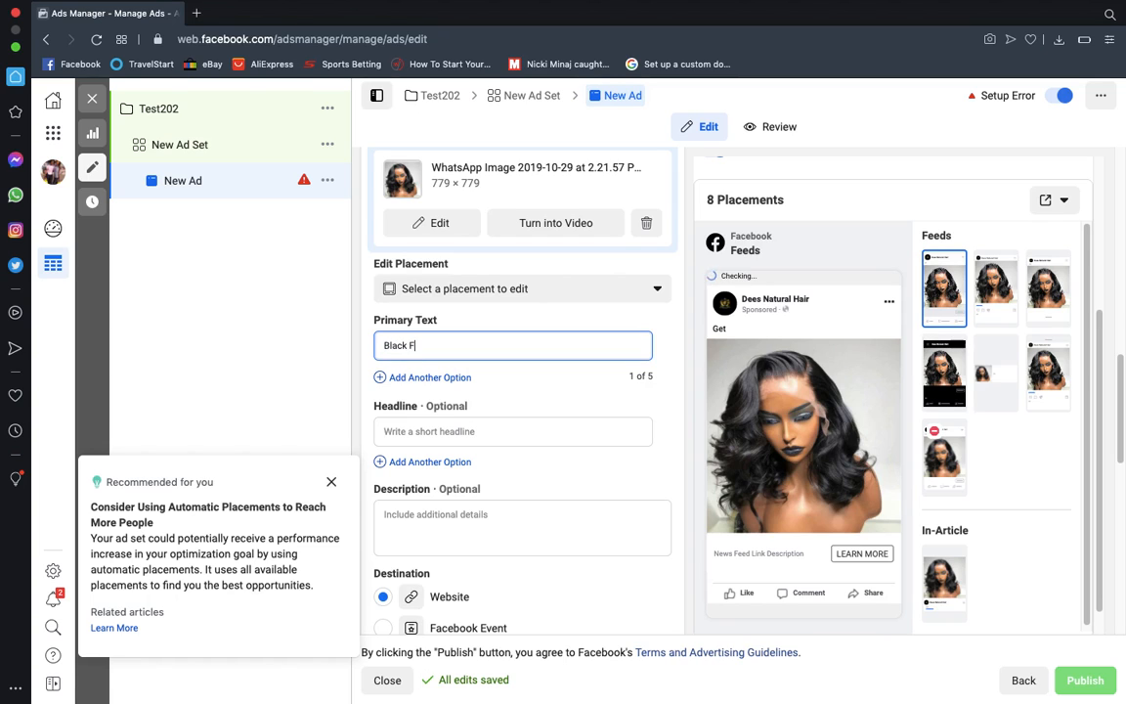
text(riday Sales...)
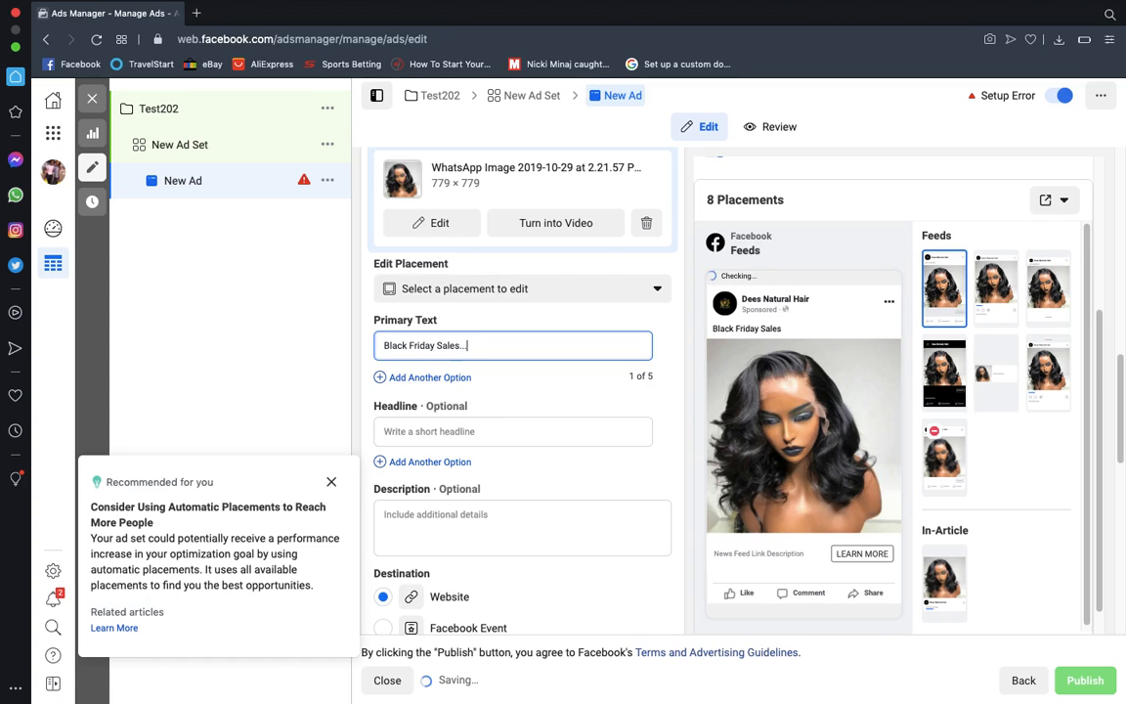
Add a second line to the primary text reading "Get 50% Discount On All Products"
key(Return)
text(Get)
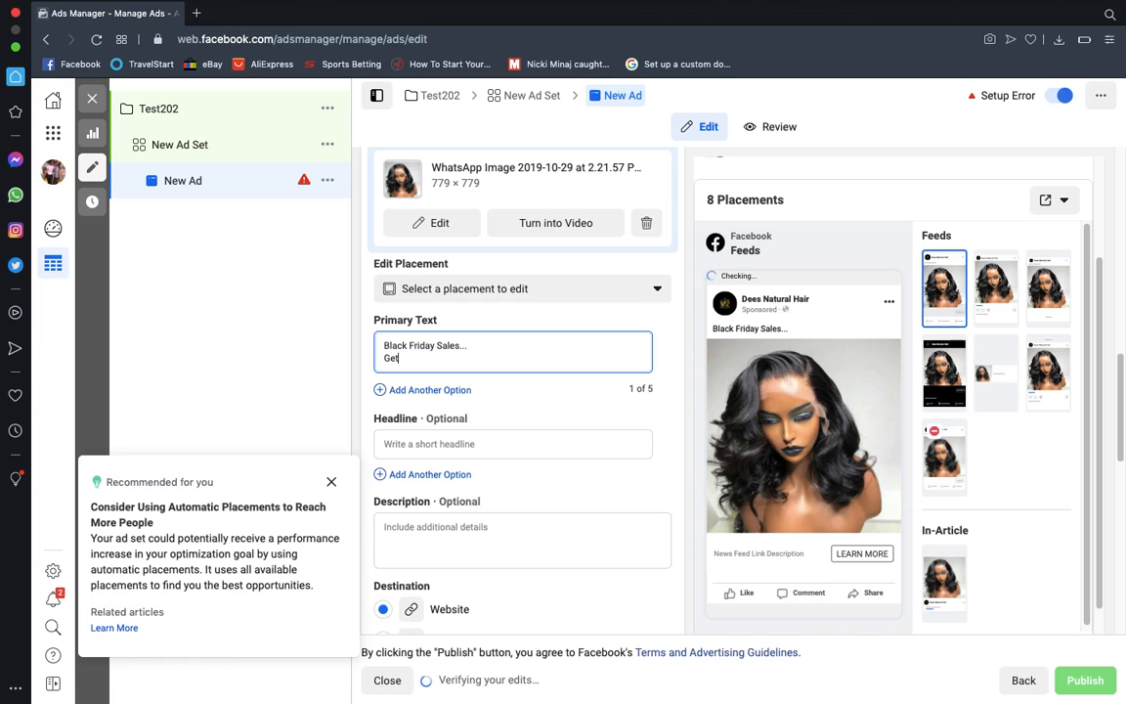
text( 50)
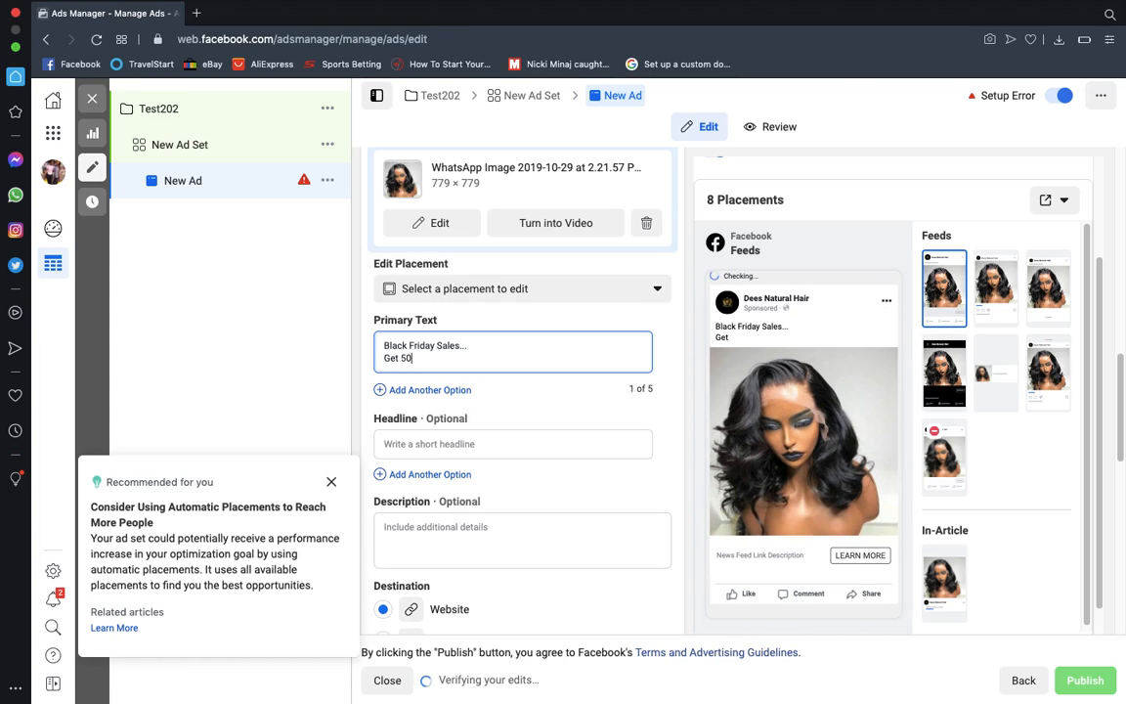
text(% Dis)
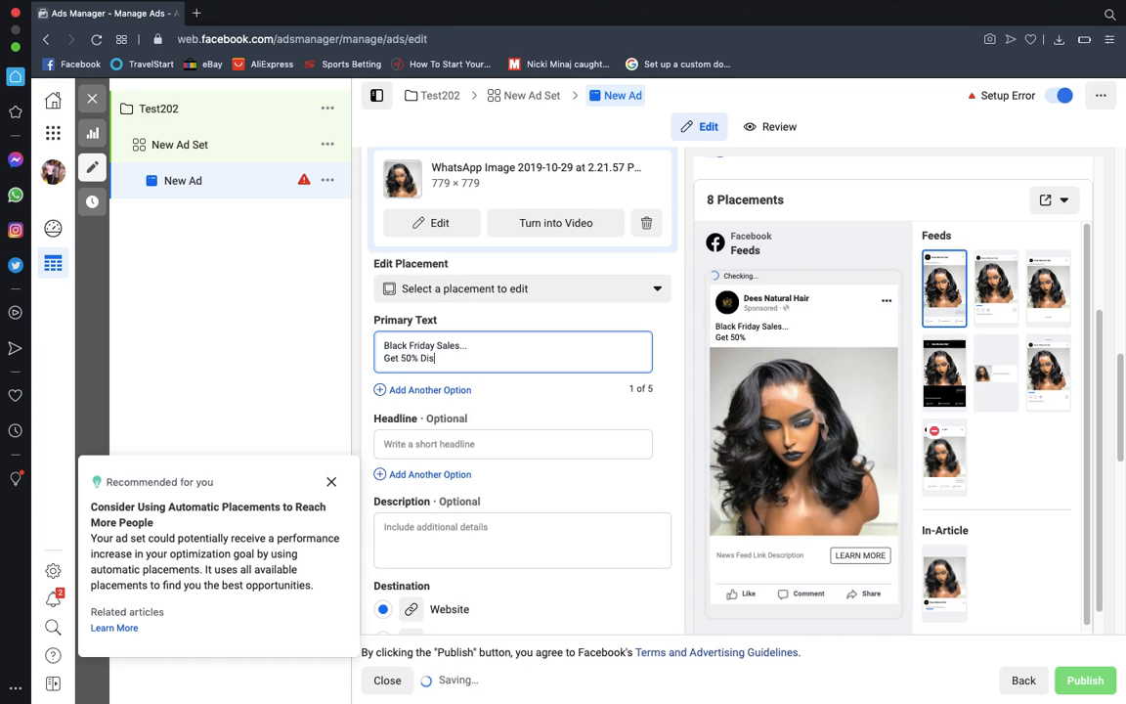
text(count On A)
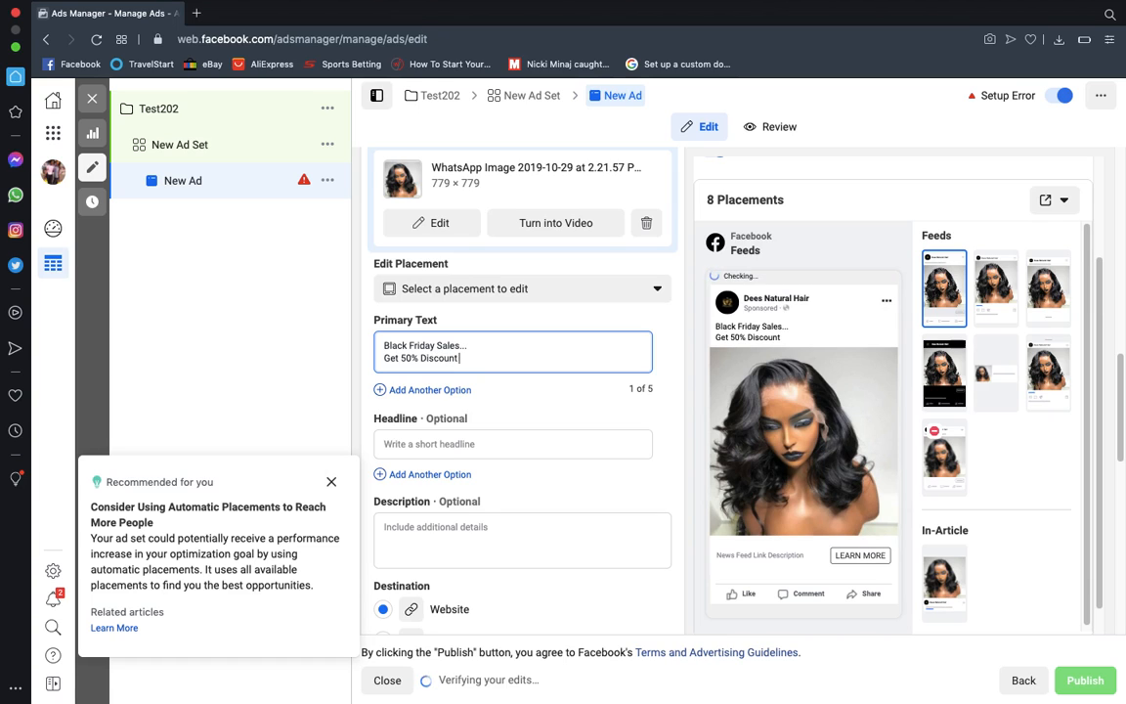
text(ll Products)
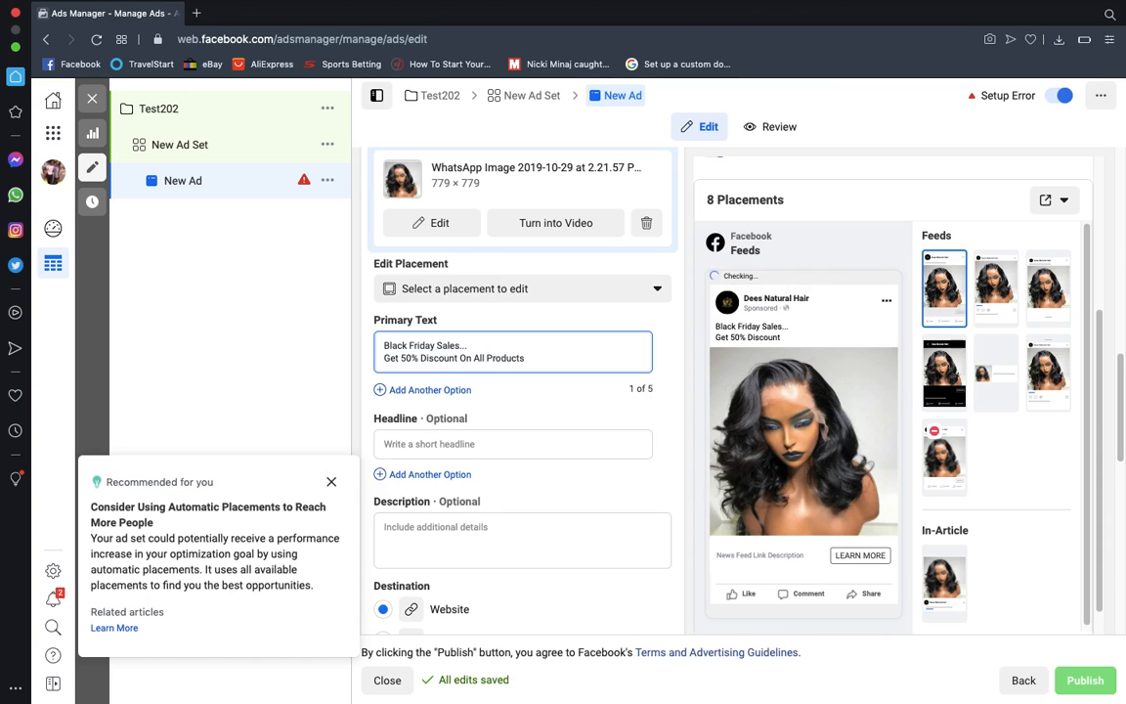
Add a third line to the primary text reading "Order Now >>> (Link)"
key(Return)
text(Order No)
key(BackSpace)
text(Now)
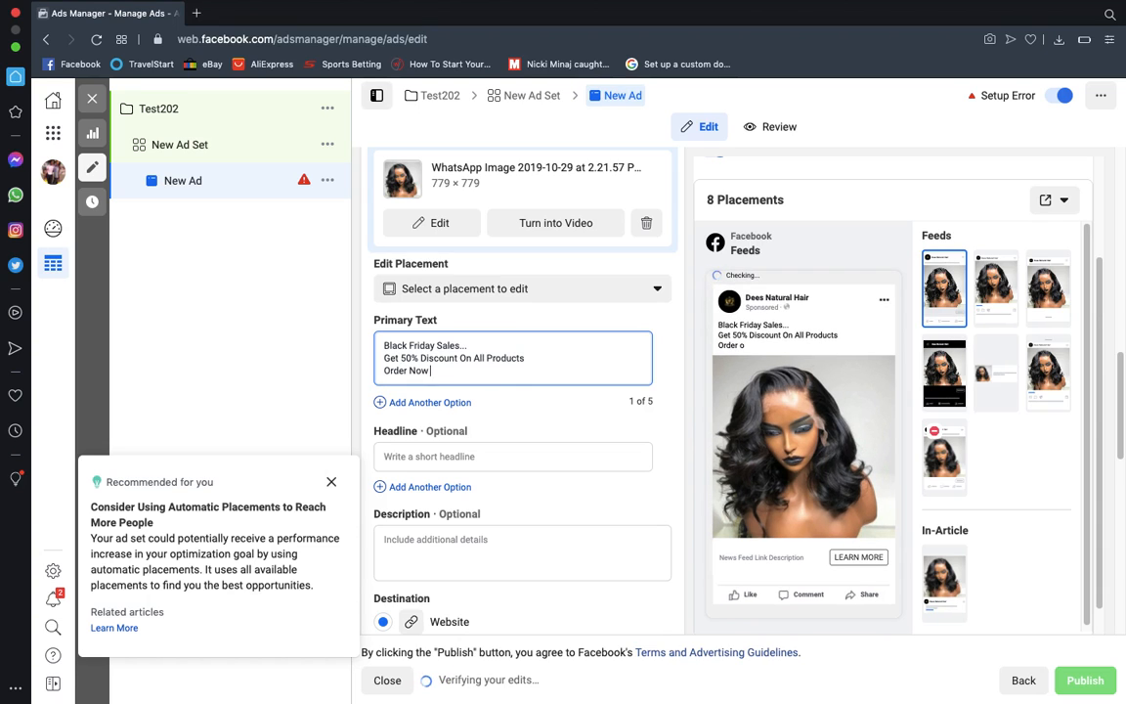
text( >>> (Link))
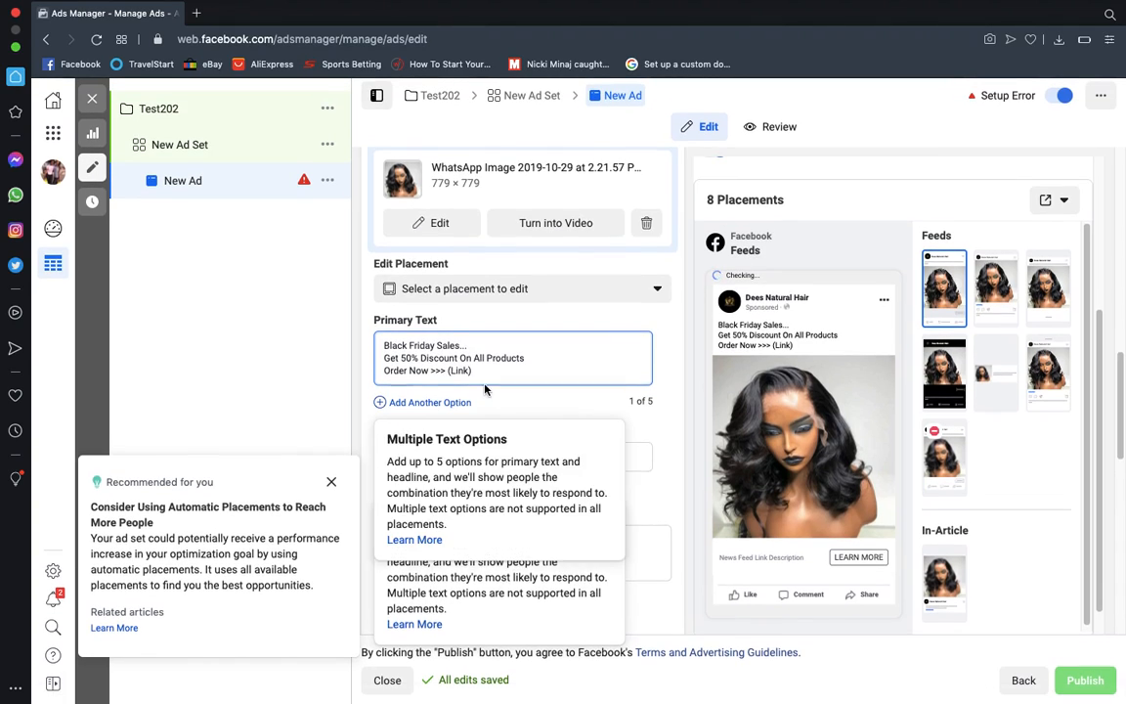
Open cnnworldwide.com in a new browser tab to get a destination link for the ad's website URL
scroll(485, 323, down, 3)
click(442, 530)
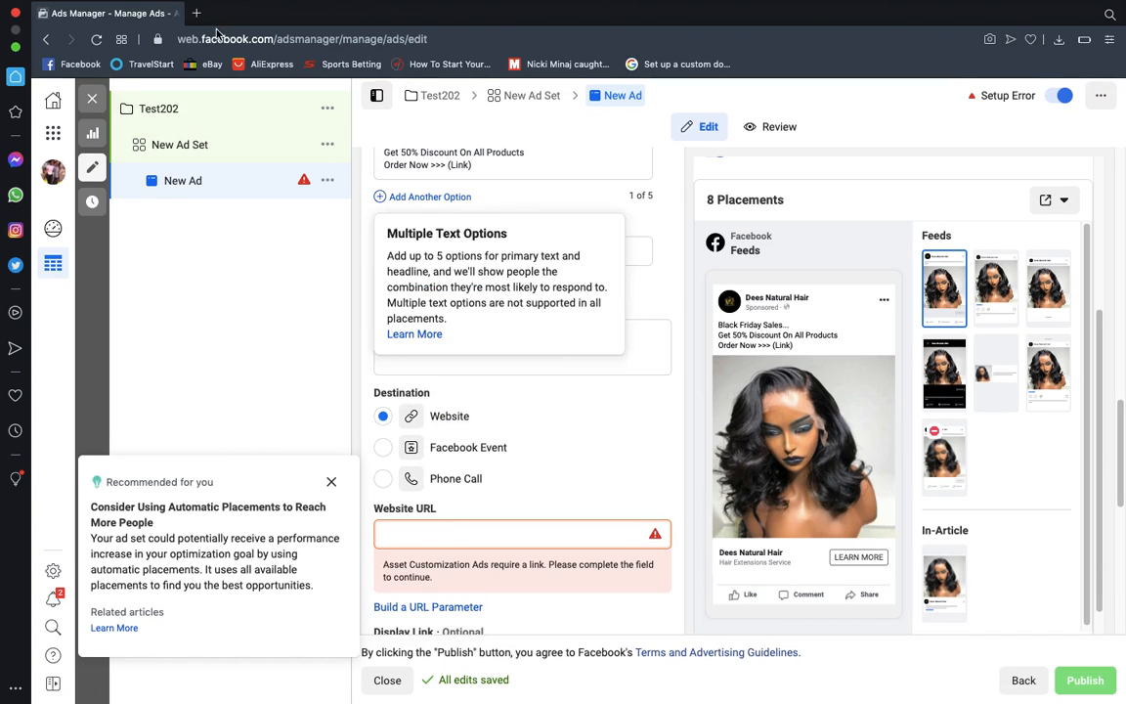
click(197, 12)
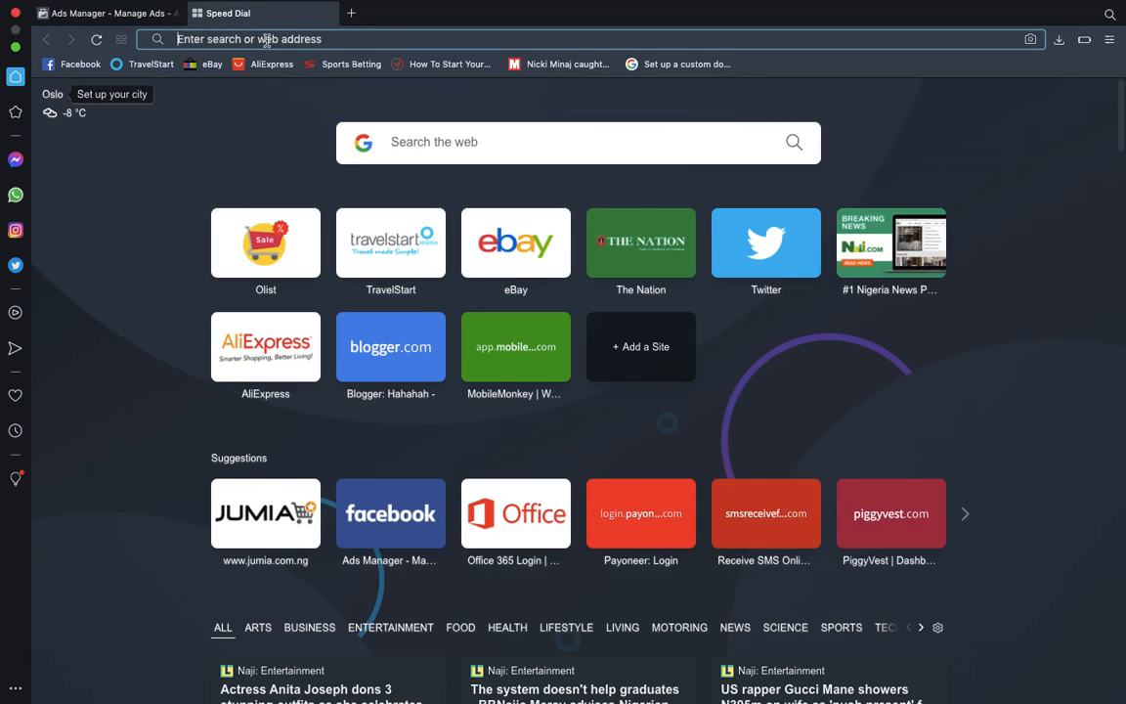
text(c)
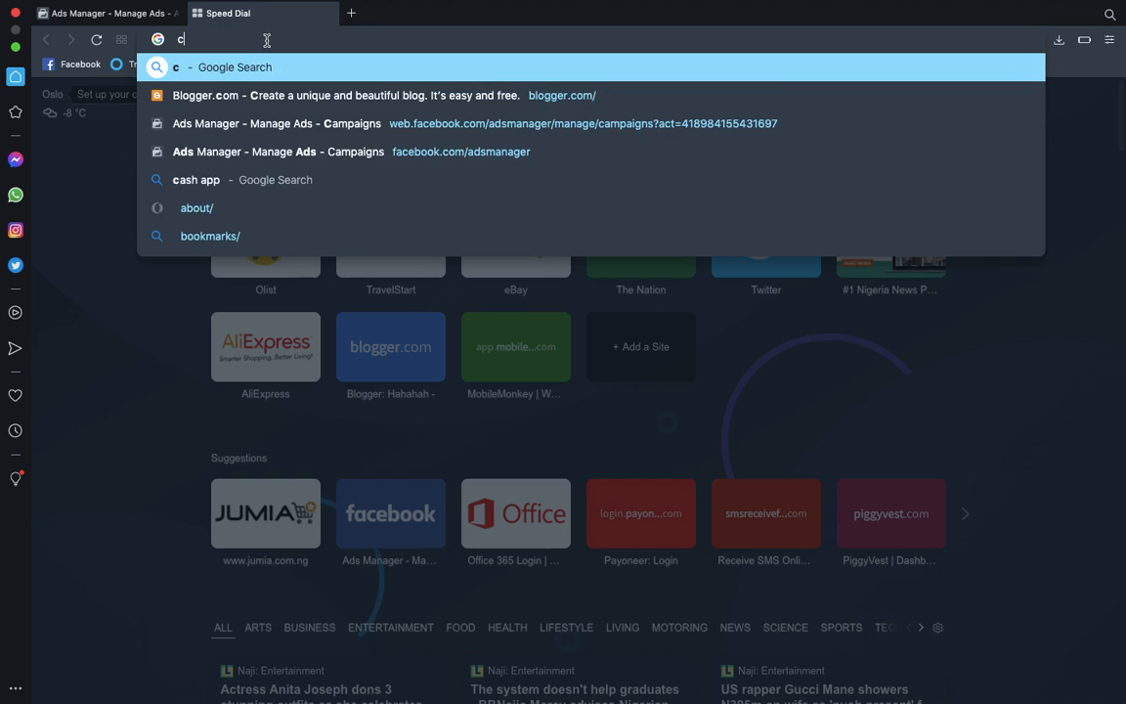
text(nnworldwide.com)
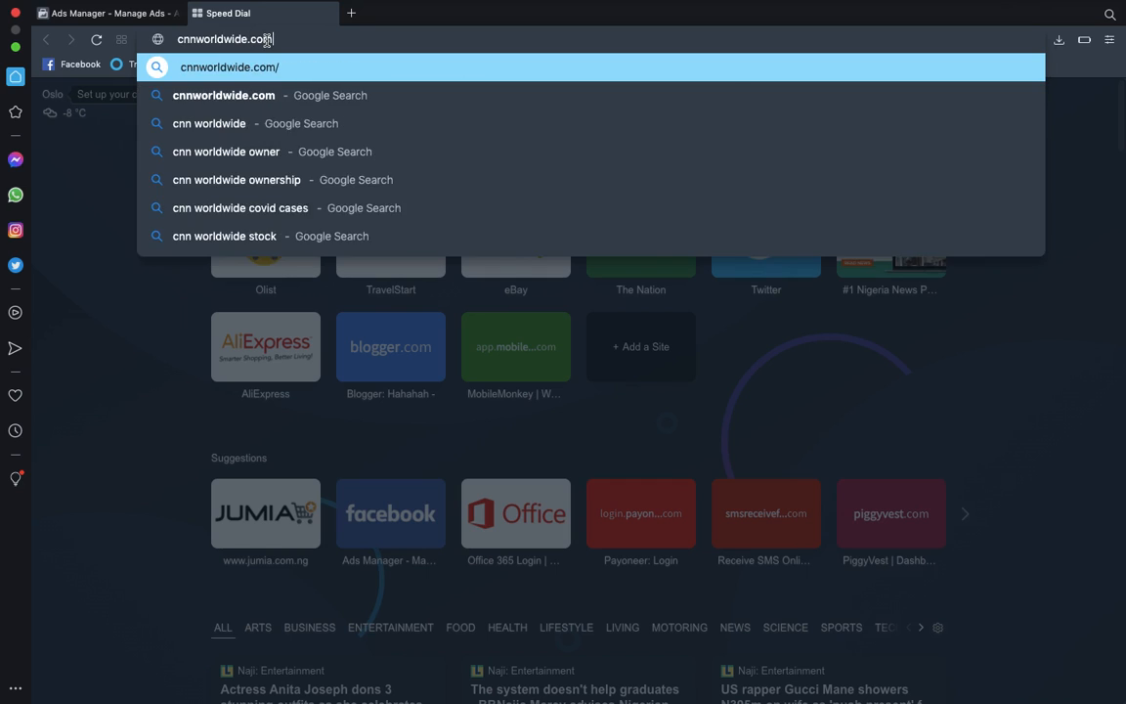
key(Return)
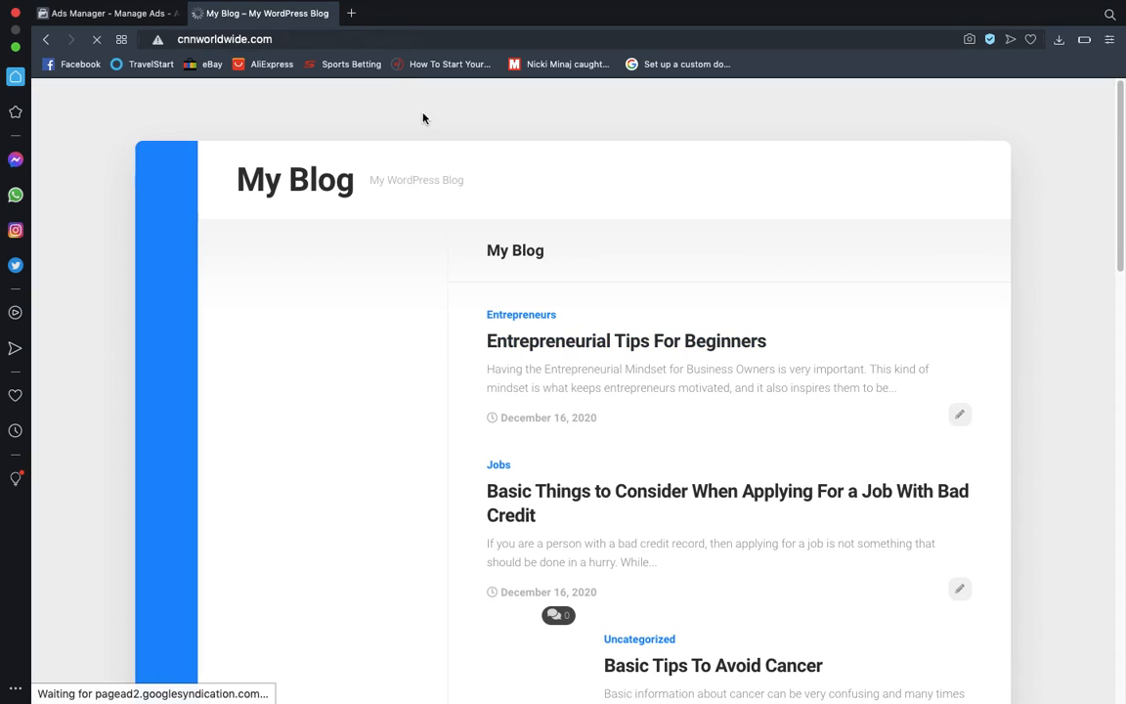
Copy the address of the blog article "Entrepreneurial Tips For Beginners" and paste it as the ad's website URL in Ads Manager
click(313, 43)
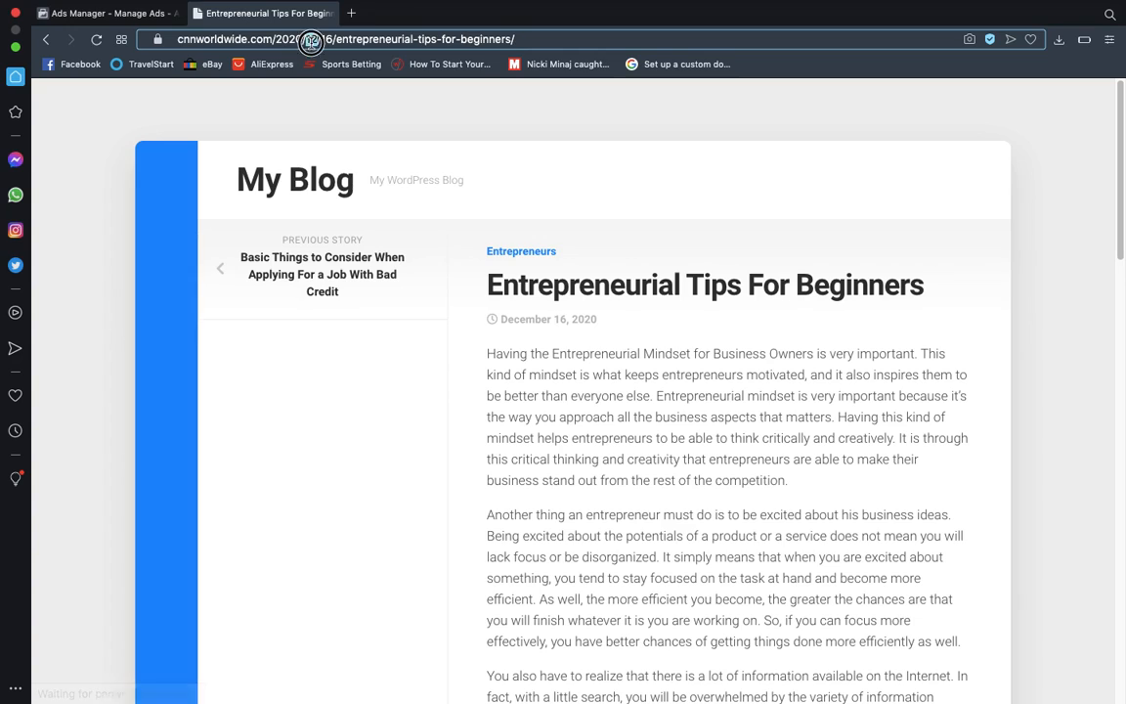
click(311, 42)
key(super+c)
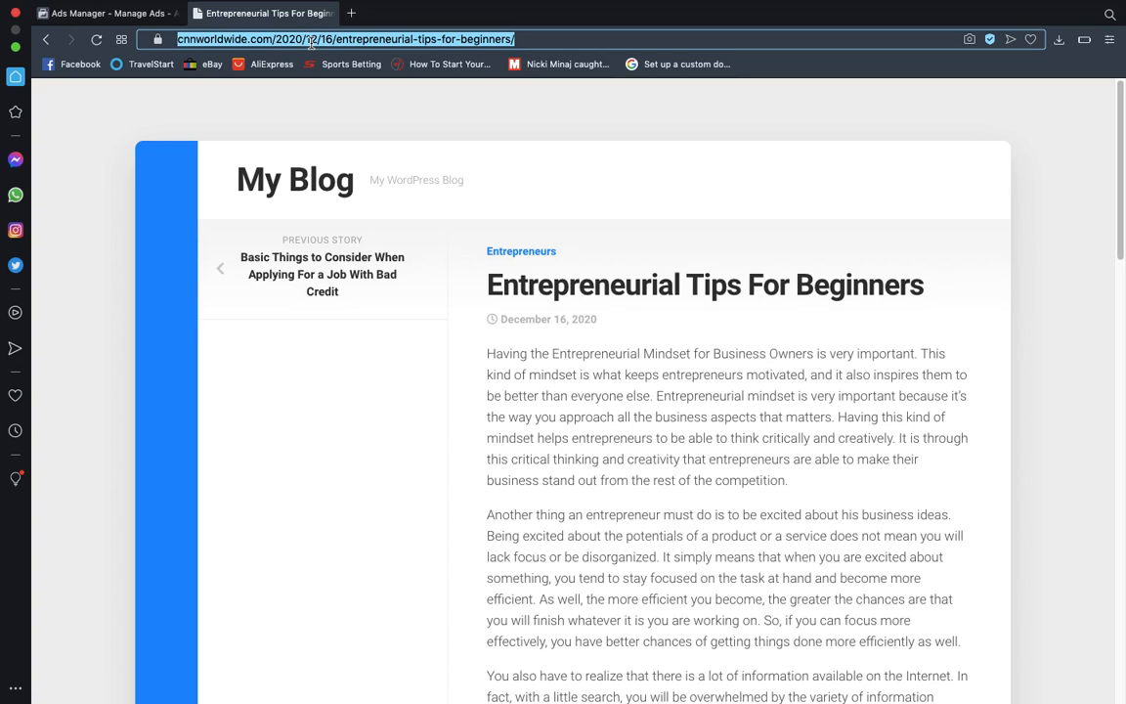
click(107, 13)
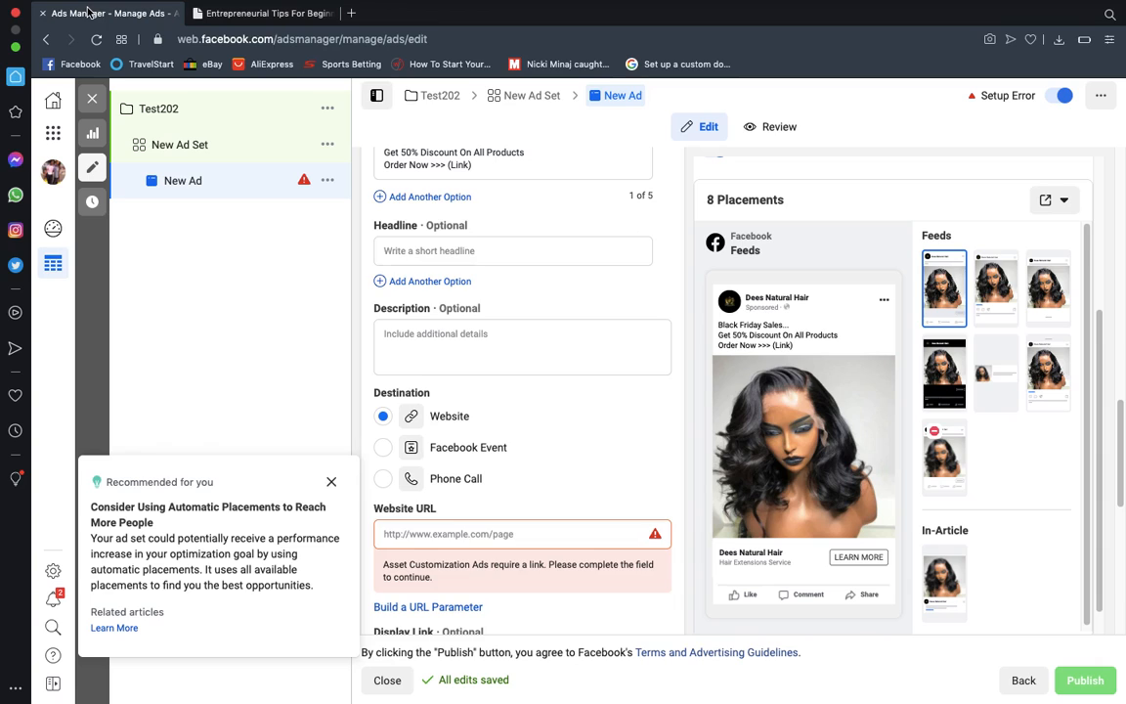
key(super+v)
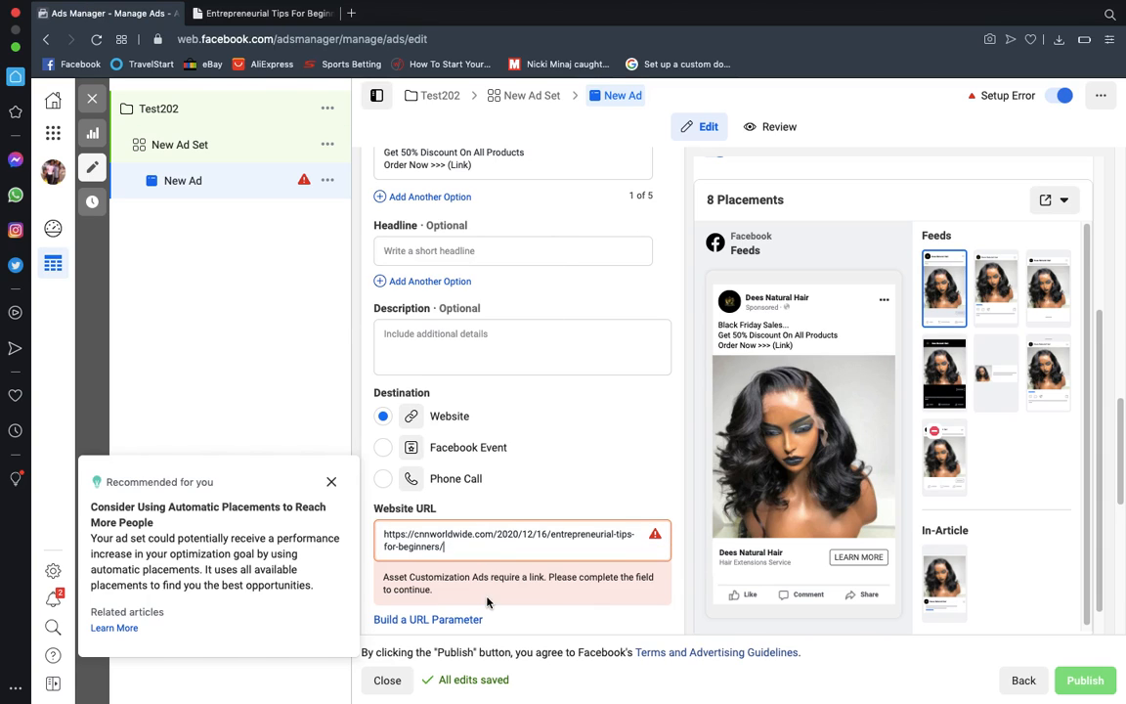
click(594, 442)
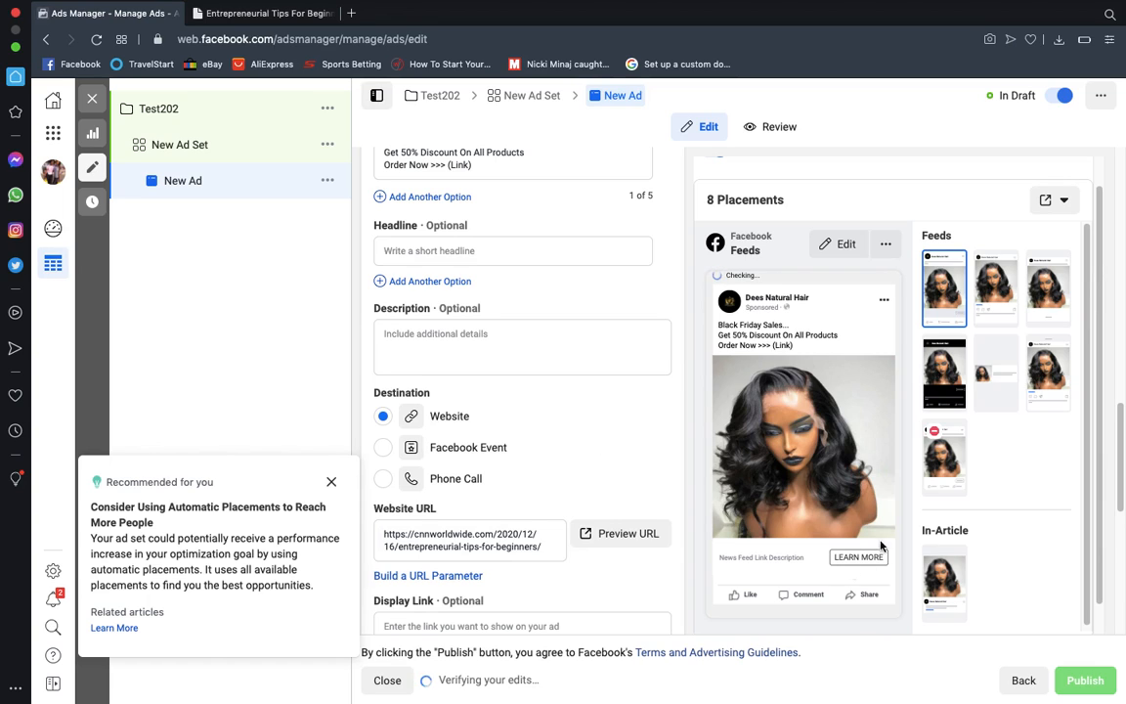
Select the placeholder word "Link" in the primary text and open bit.ly in a new browser tab
scroll(498, 284, up, 2)
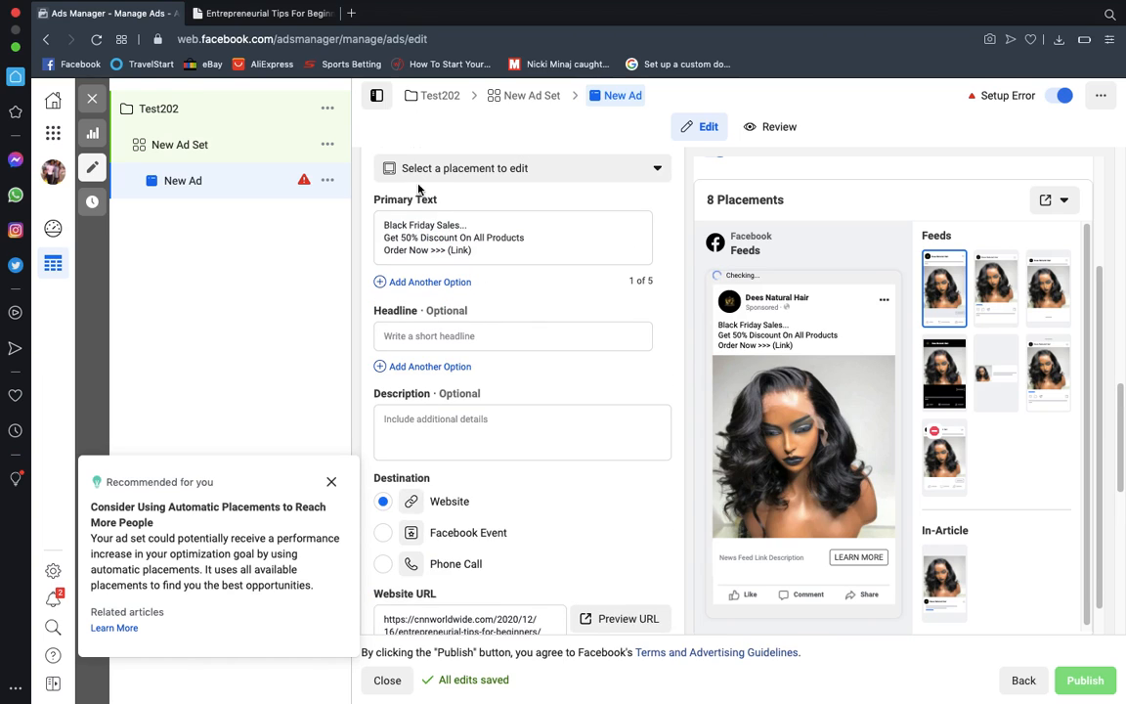
double_click(451, 250)
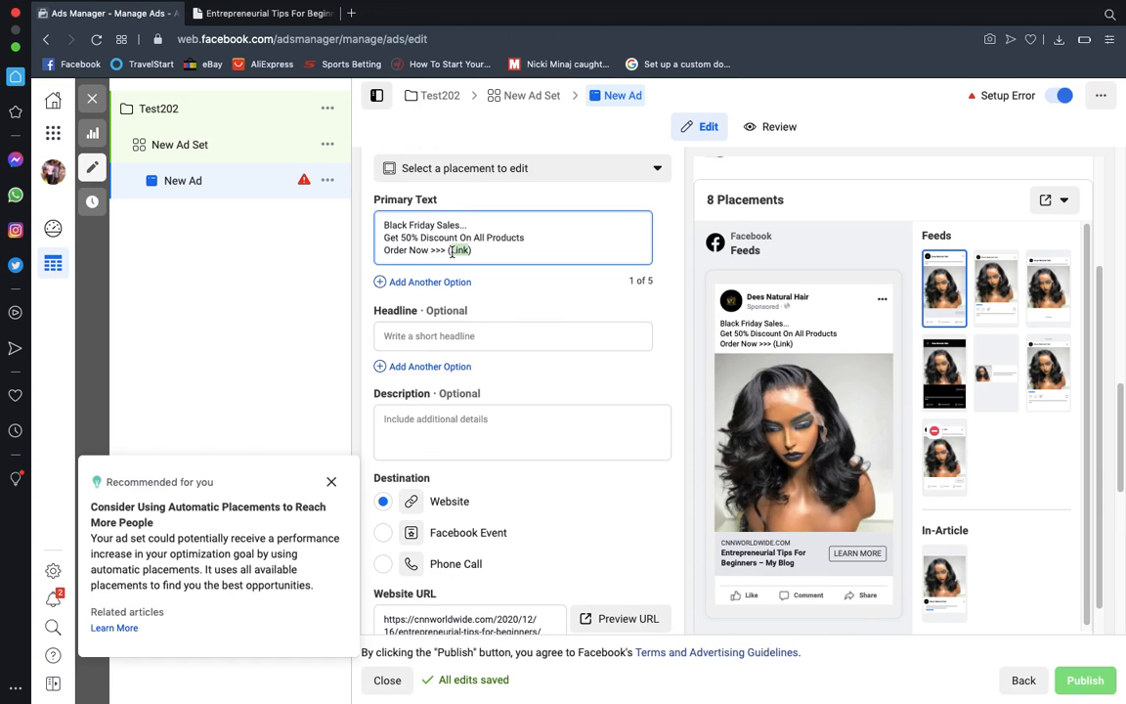
click(353, 14)
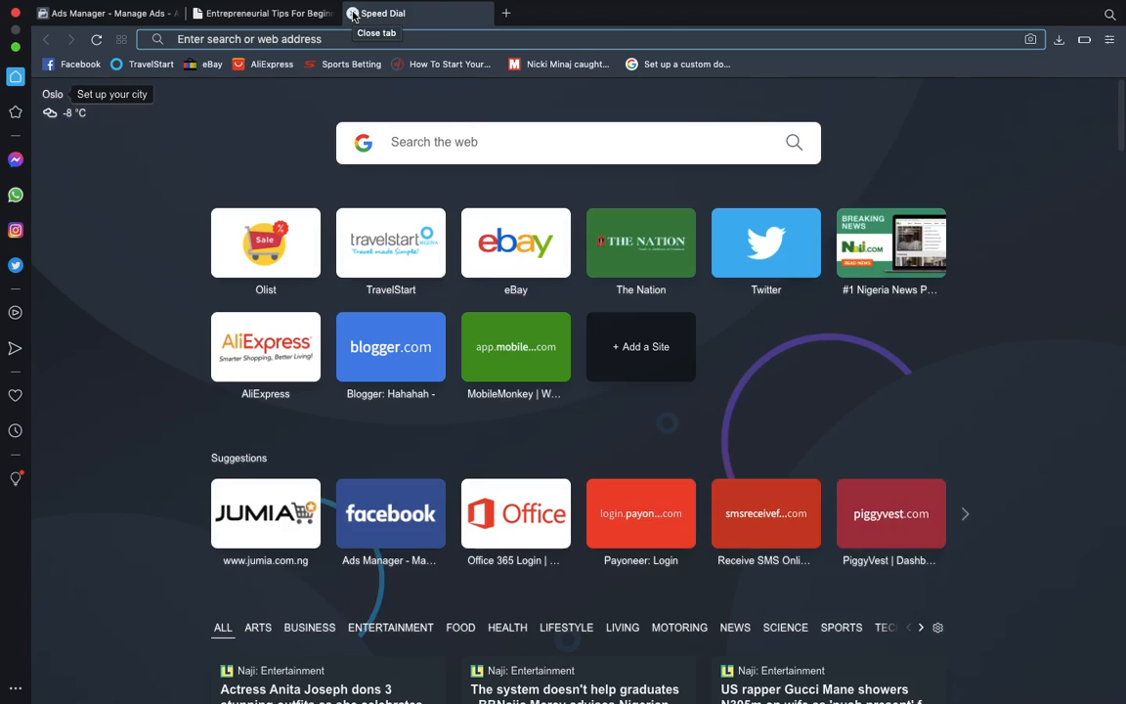
text(bit.ly)
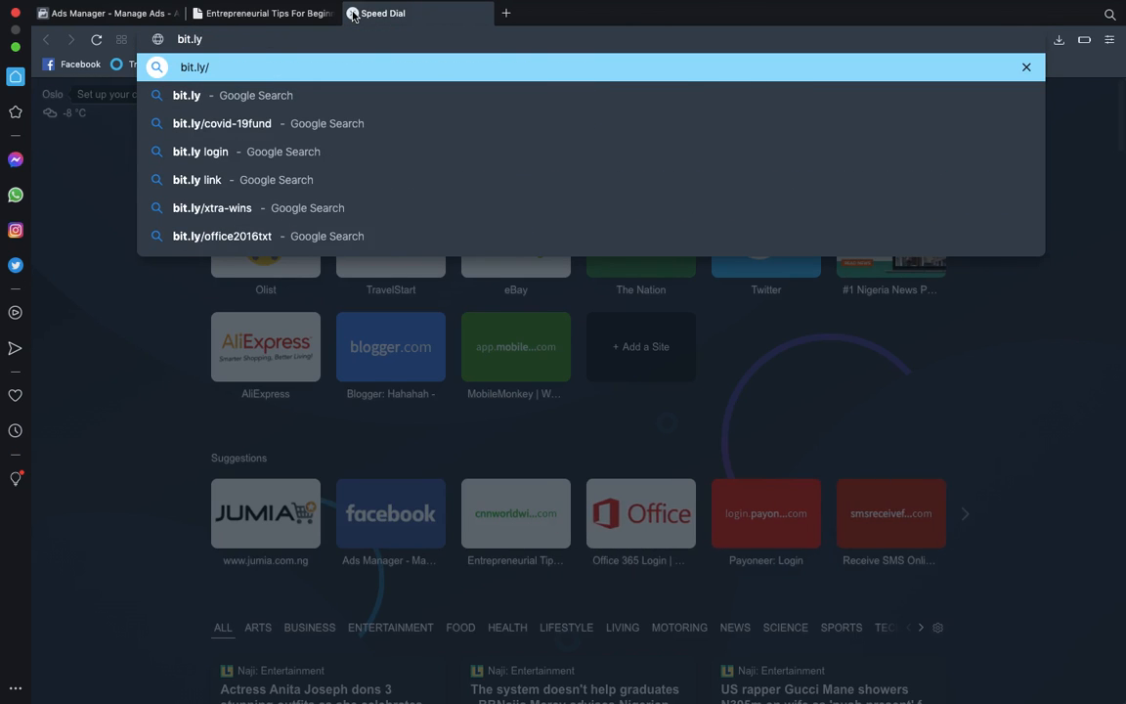
key(Return)
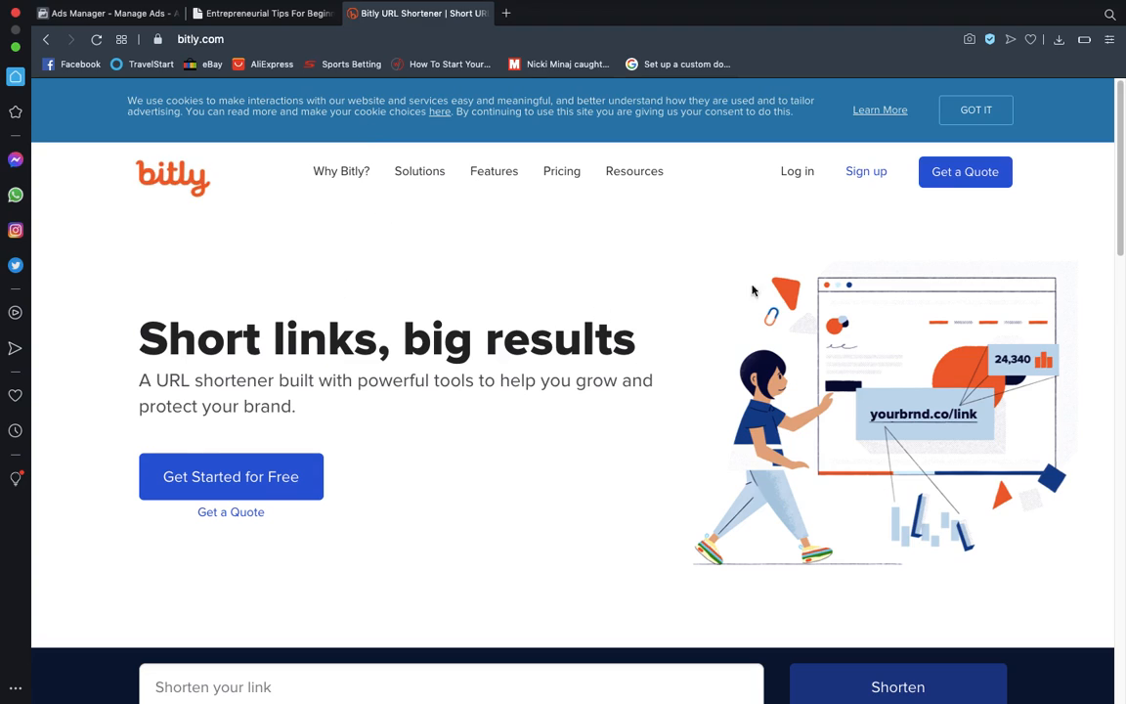
click(226, 476)
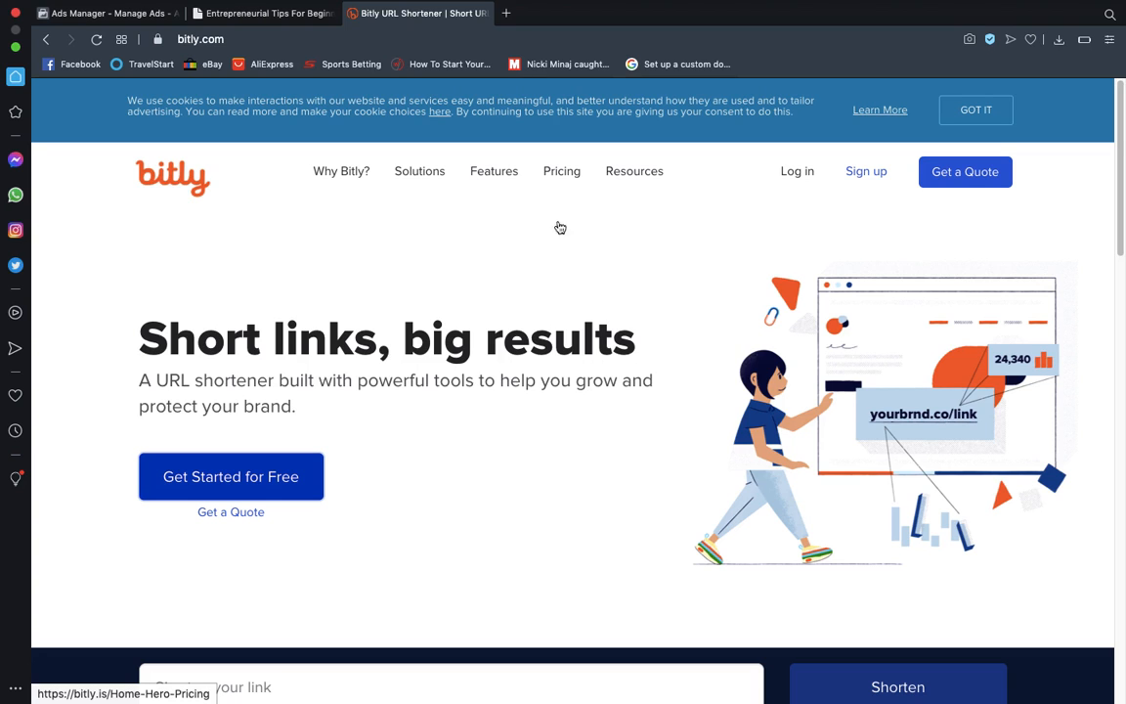
scroll(261, 523, down, 5)
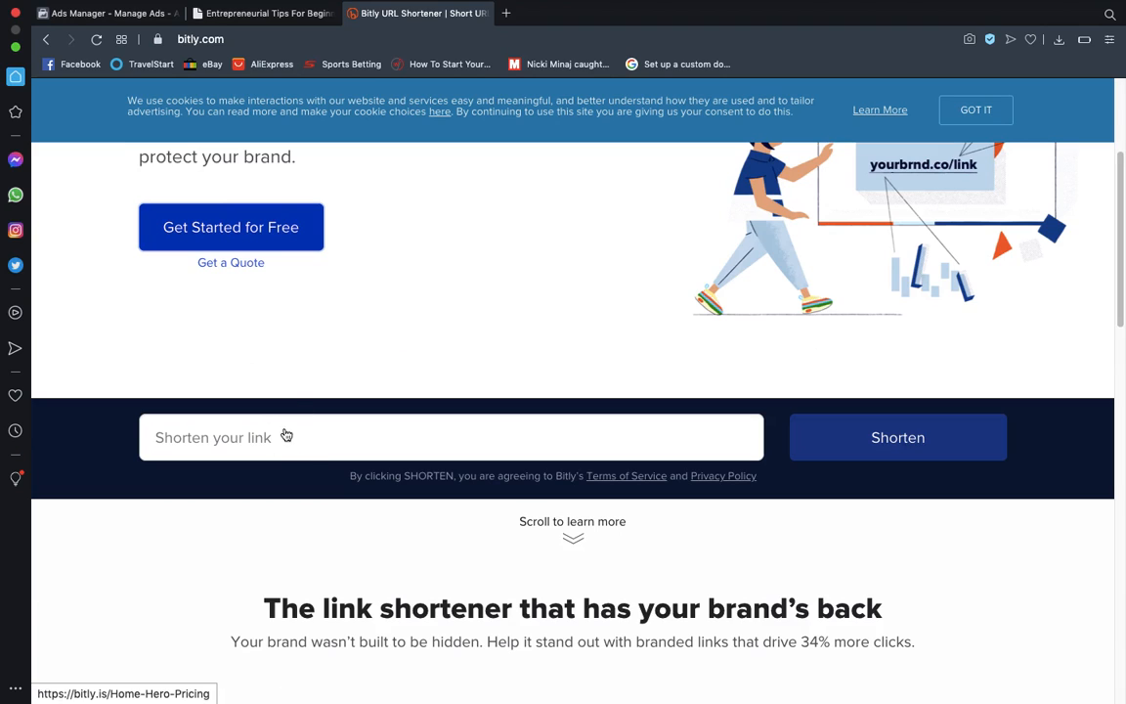
click(444, 278)
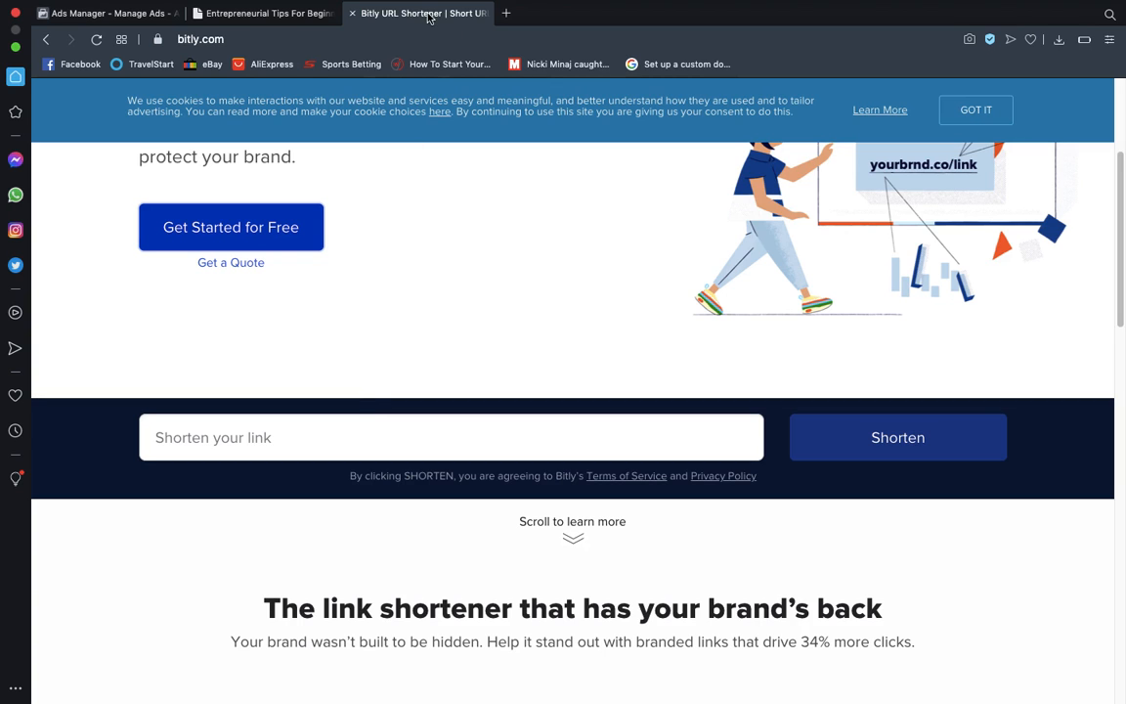
click(279, 229)
click(284, 426)
key(ctrl+v)
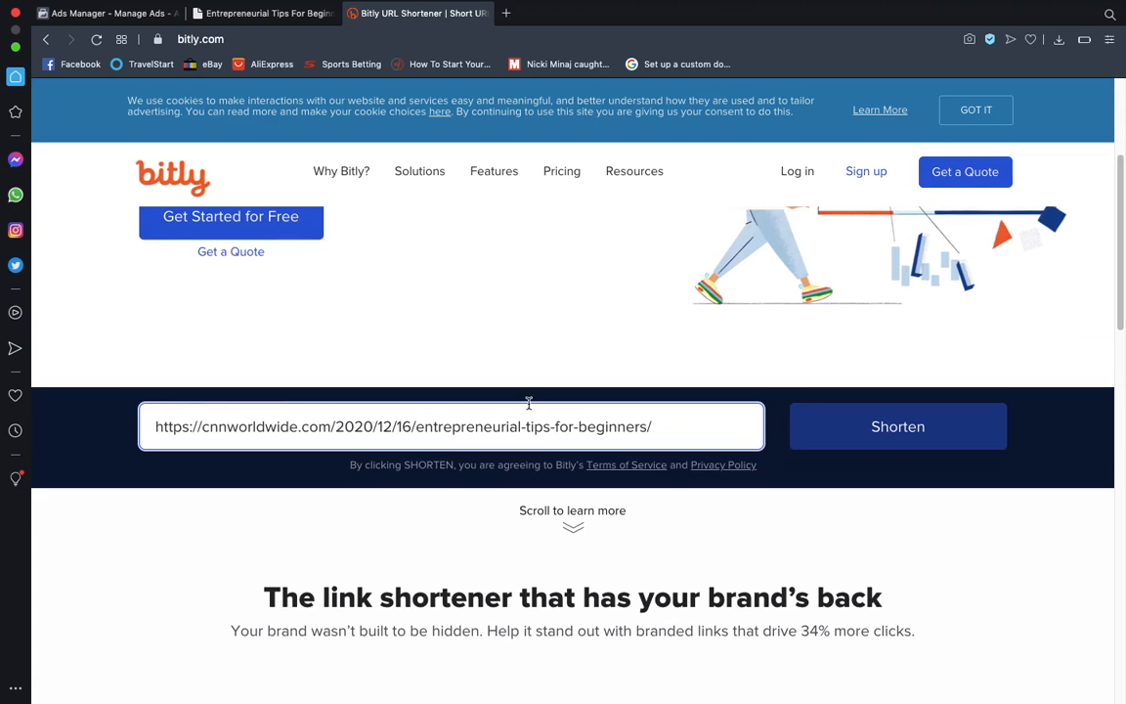
click(881, 418)
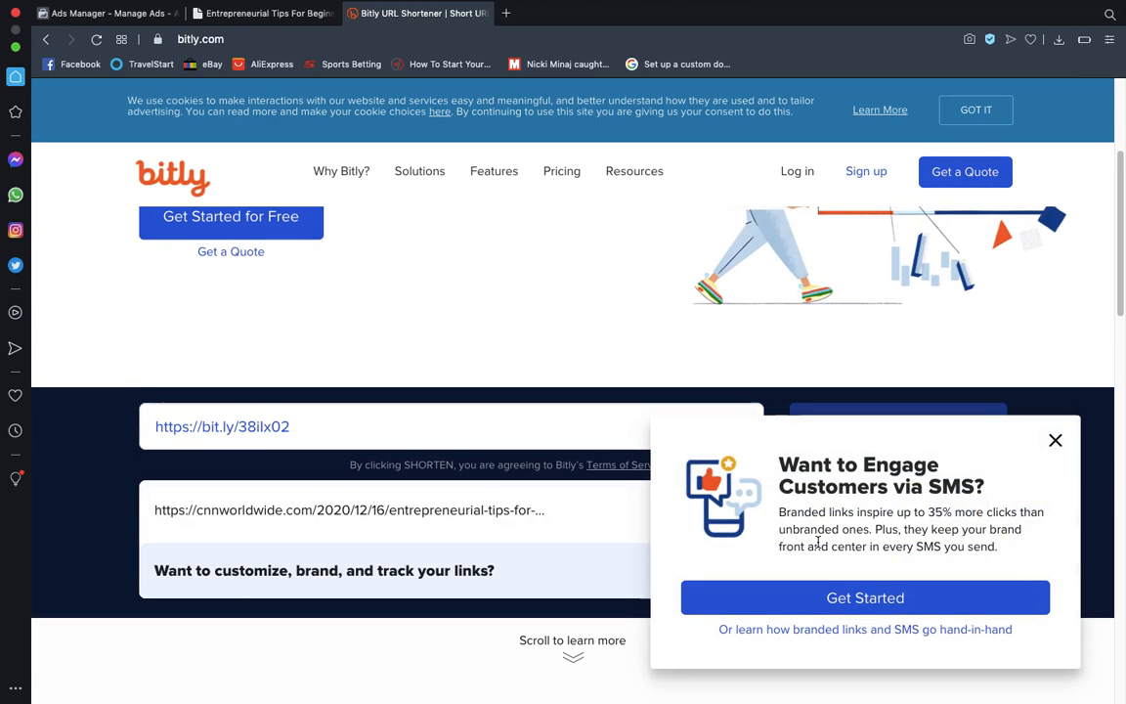
click(1056, 440)
click(941, 506)
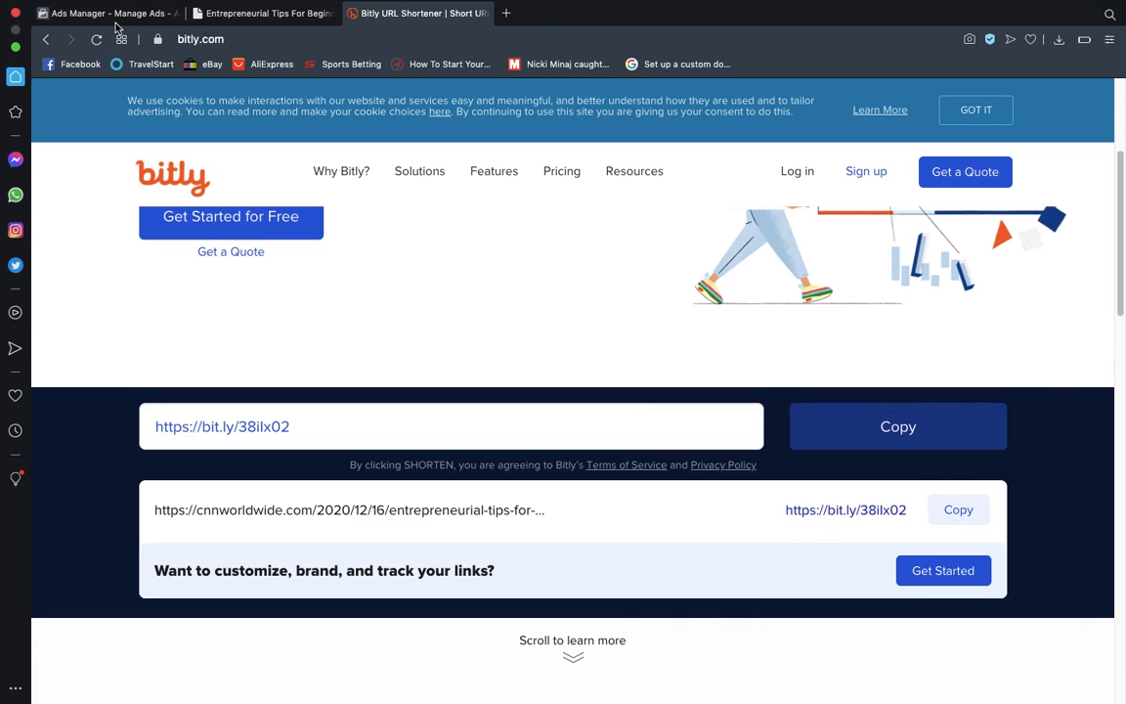
click(110, 14)
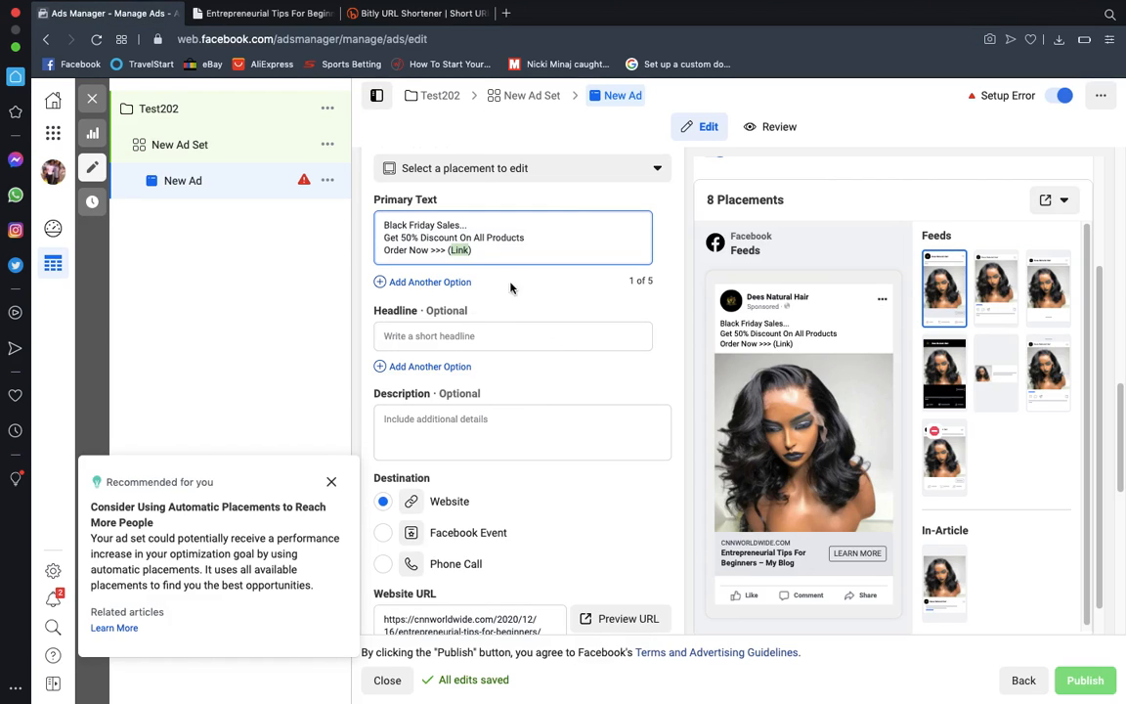
key(super+v)
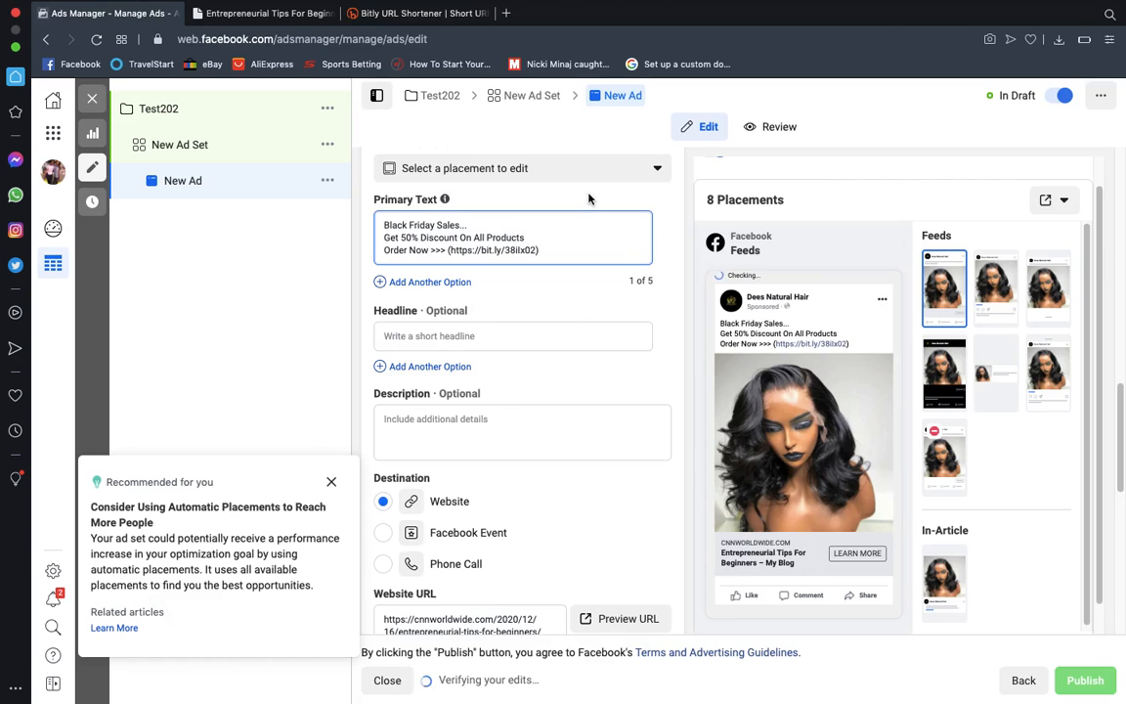
Enter "Get This Hair Now" as the ad's headline, correcting the capitalization and spelling of its words
scroll(506, 427, down, 2)
scroll(505, 428, down, 3)
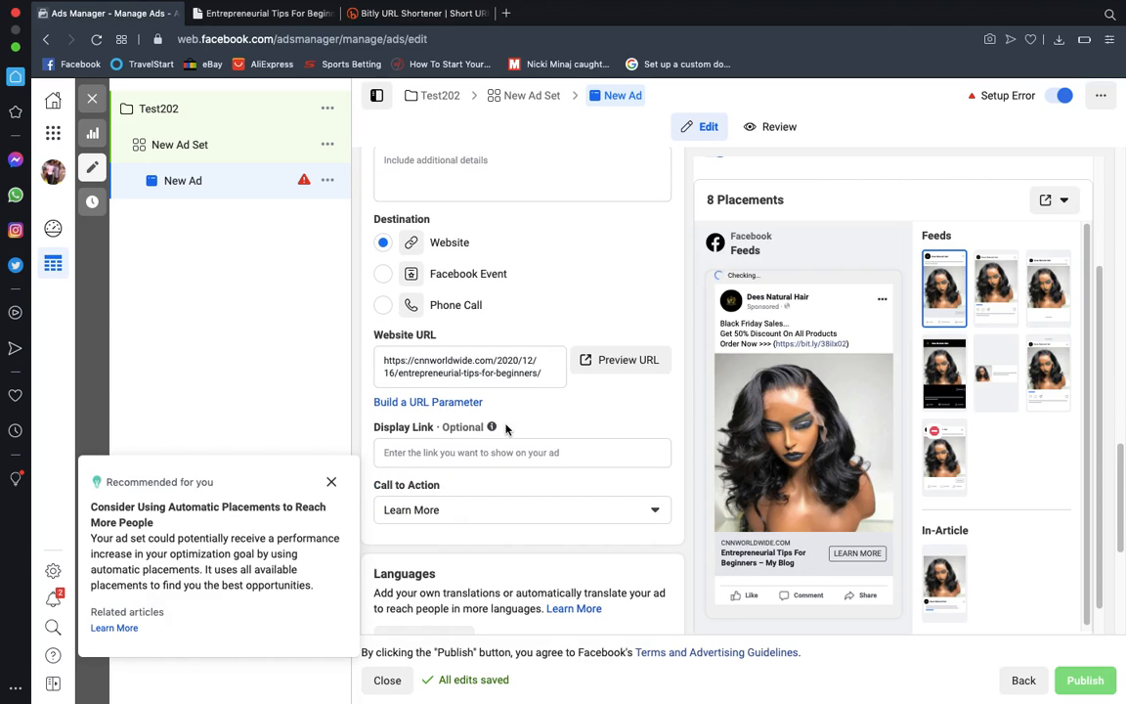
scroll(505, 428, up, 3)
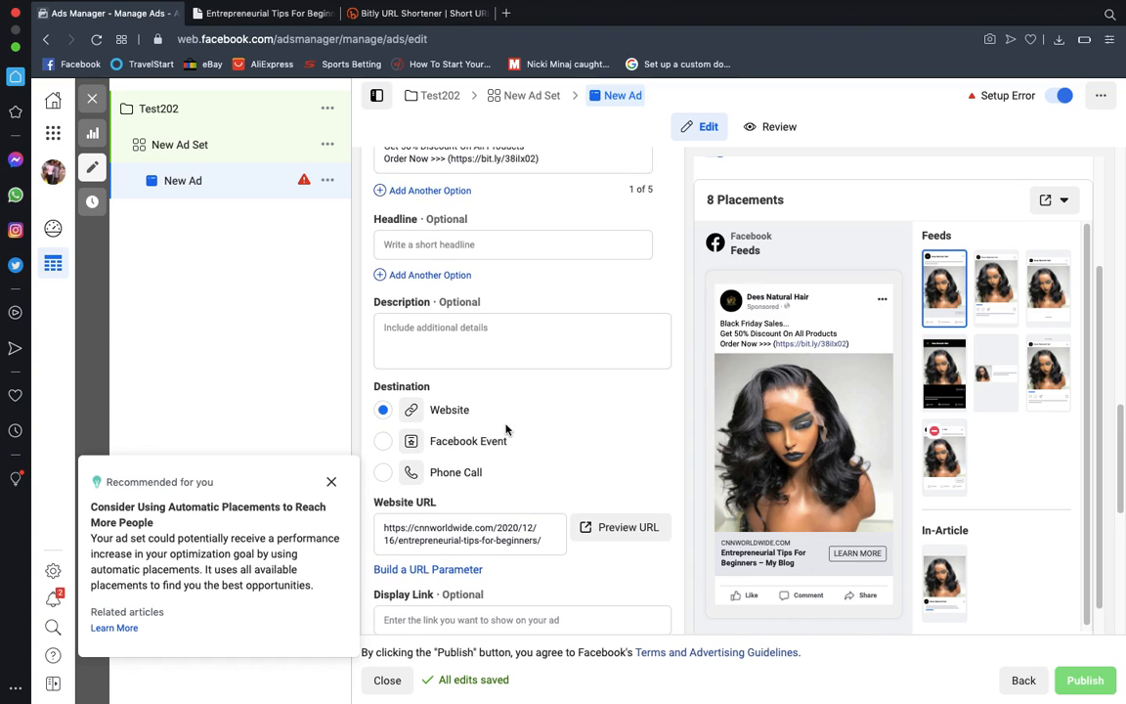
scroll(505, 428, up, 1)
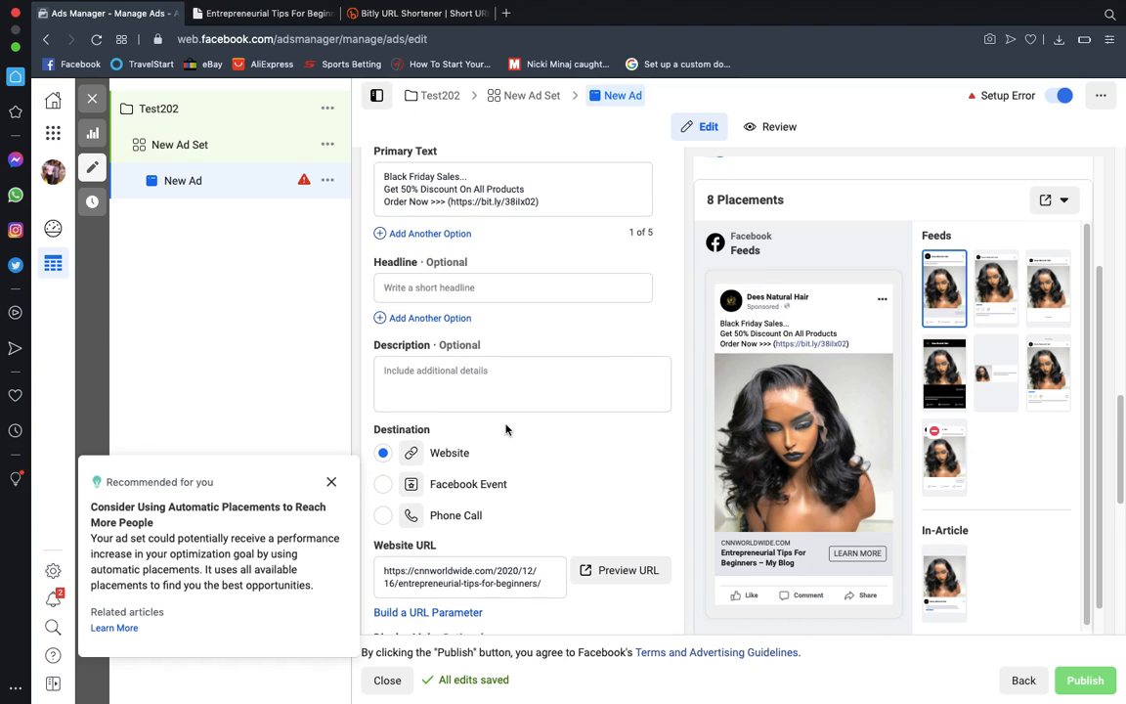
click(452, 293)
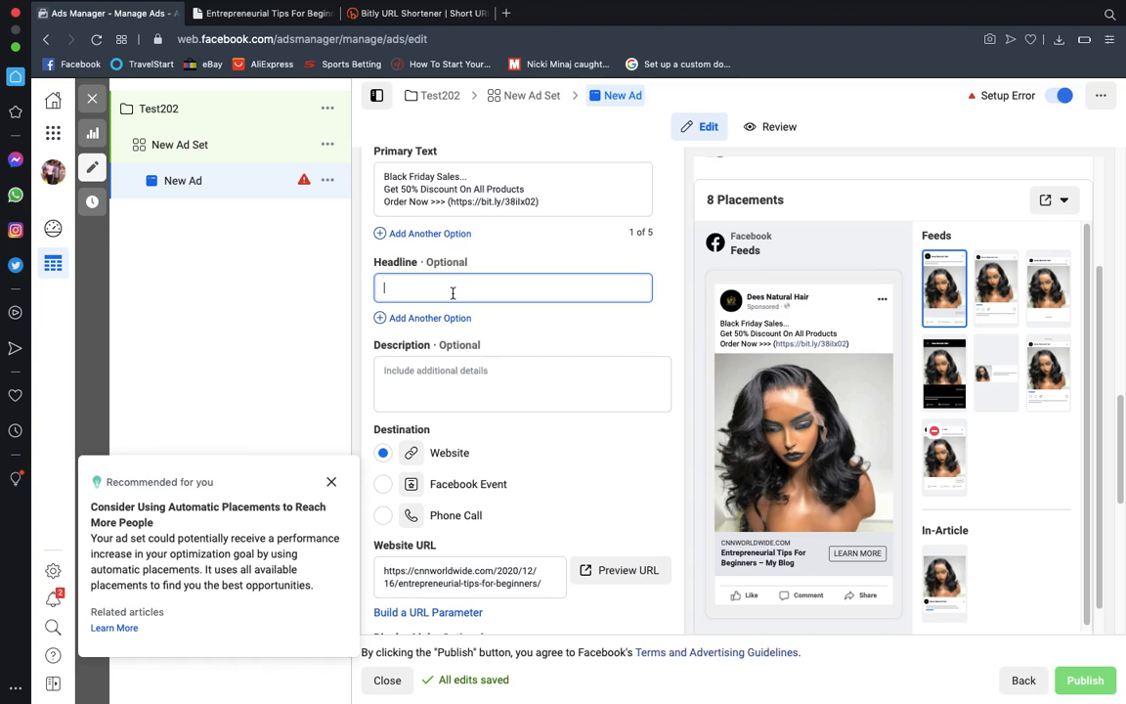
text(get This hair Now)
click(422, 287)
key(BackSpace)
text(N)
click(388, 288)
key(BackSpace)
text(G)
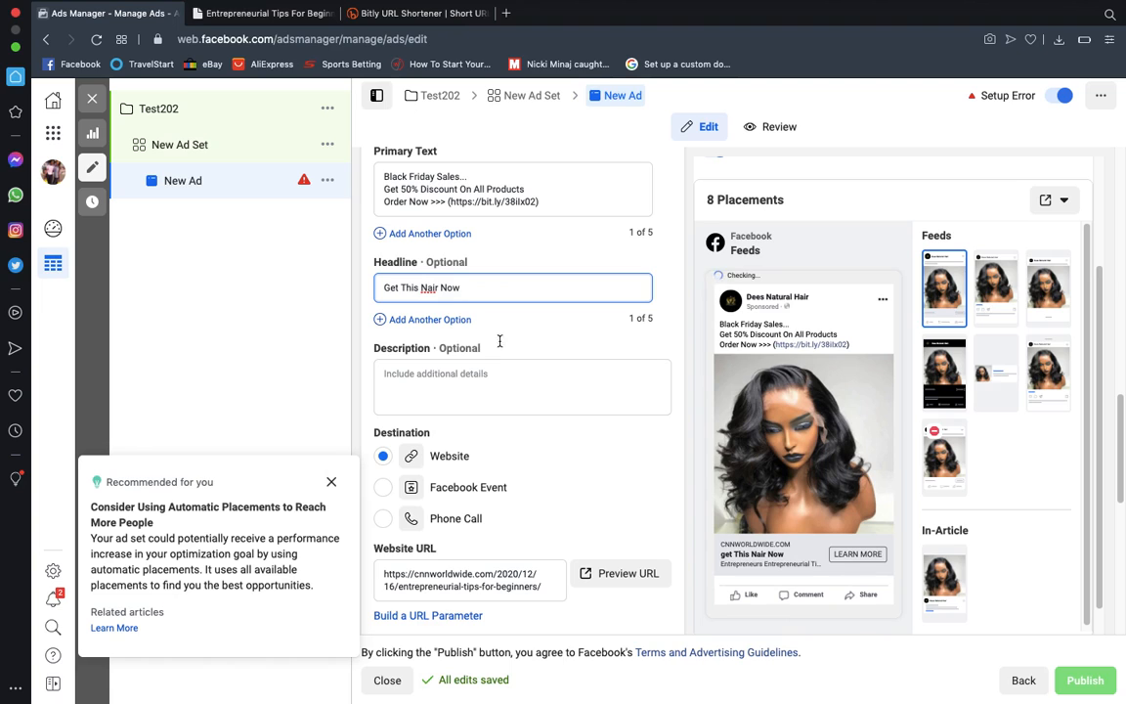
double_click(430, 288)
text(hair)
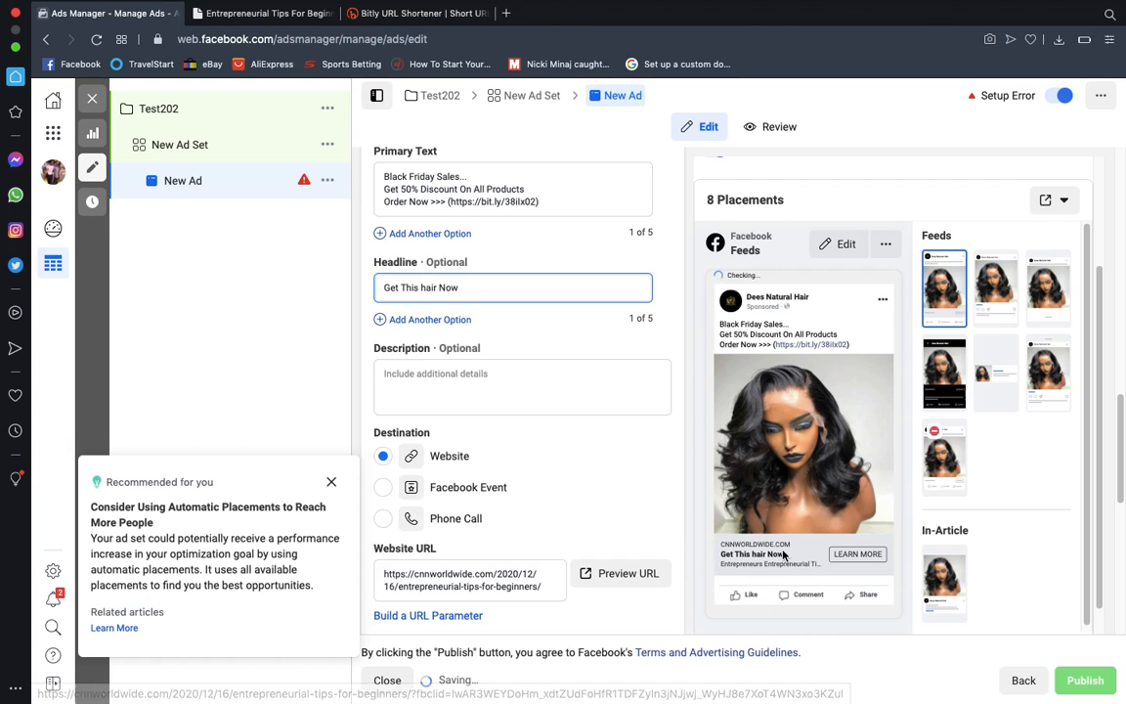
click(426, 286)
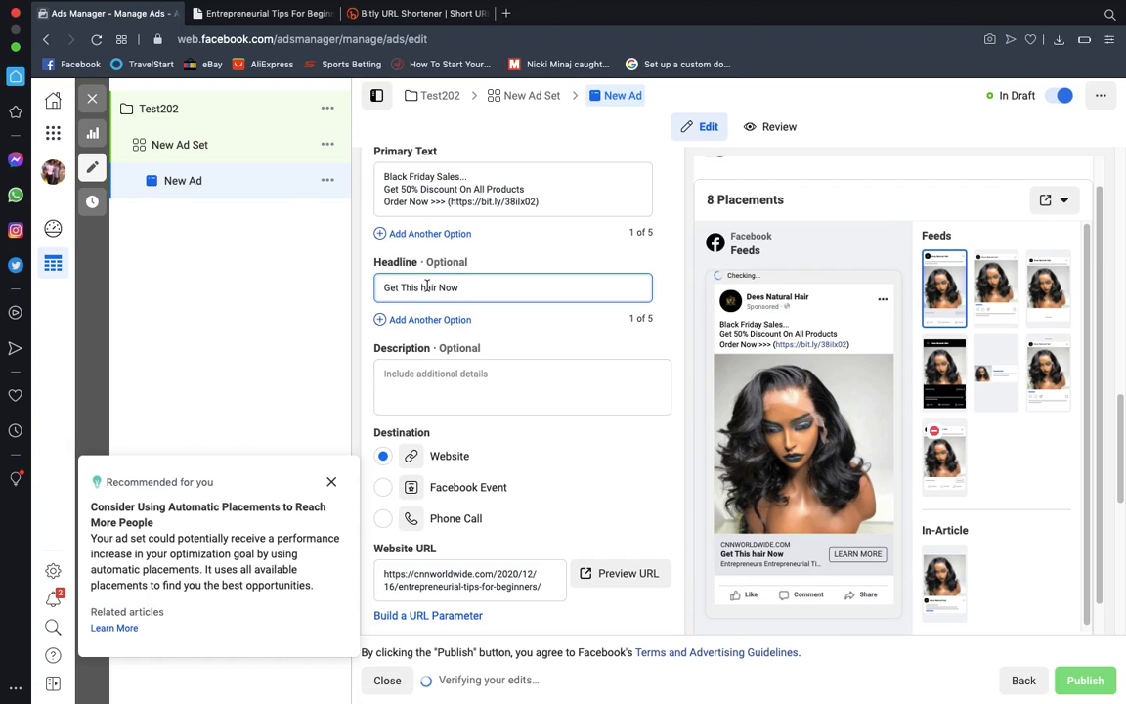
key(BackSpace)
text(H)
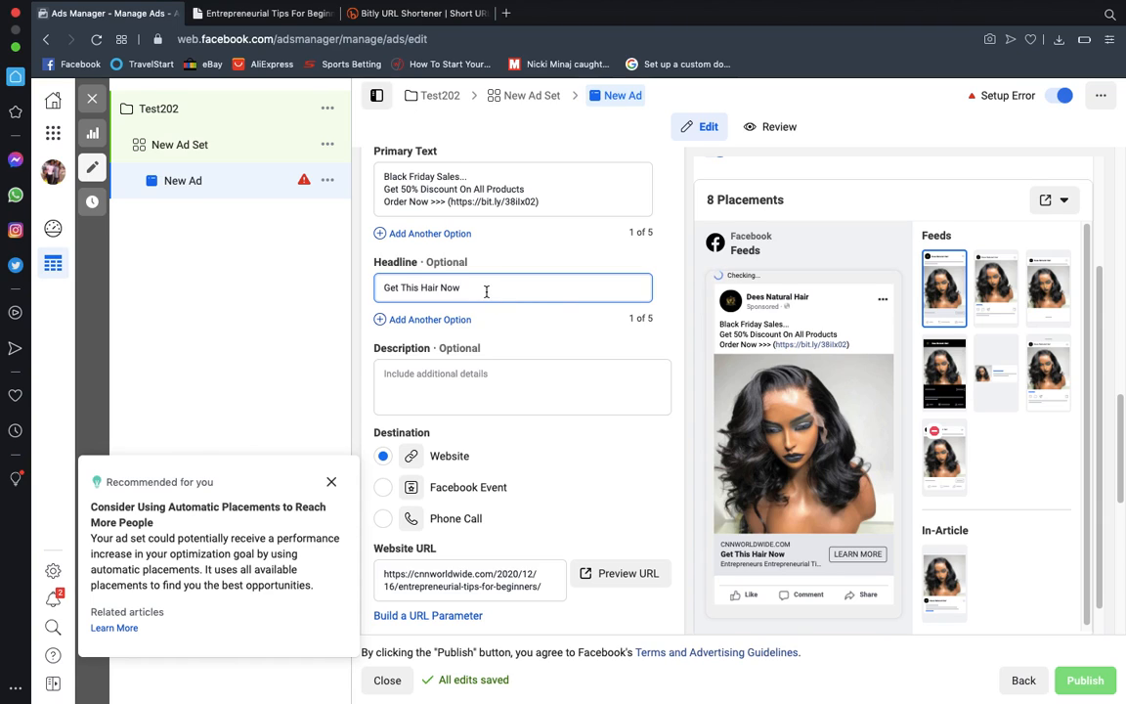
Enter "50% Discounts" as the ad's description
double_click(505, 188)
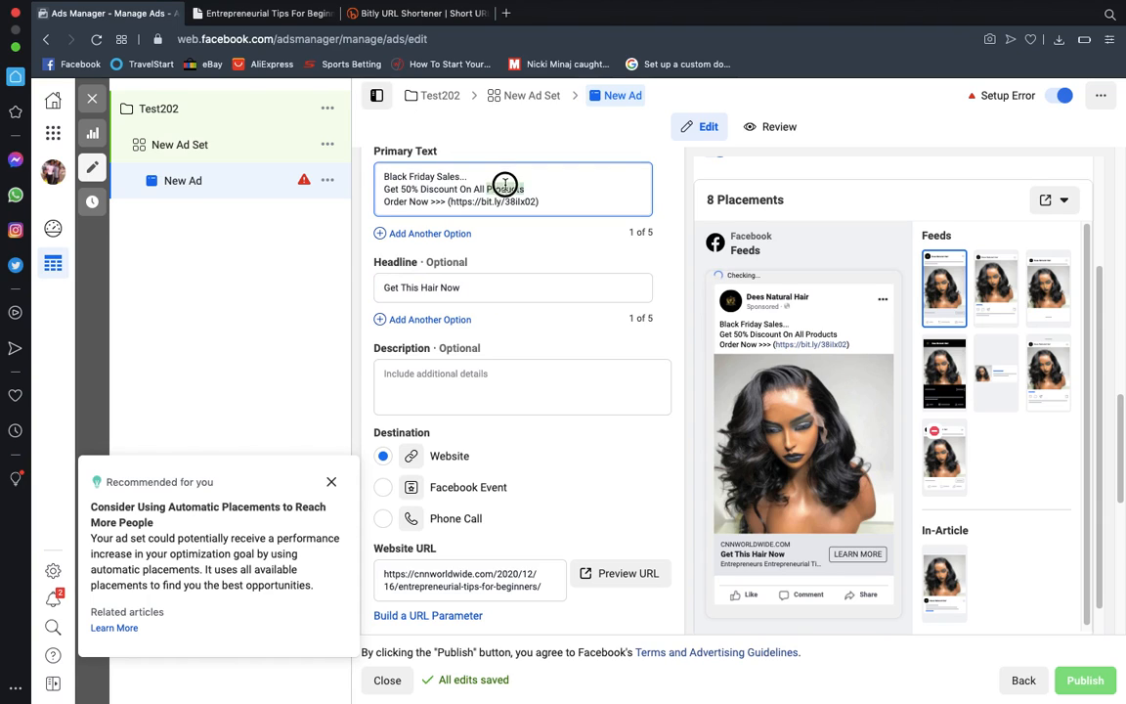
click(538, 191)
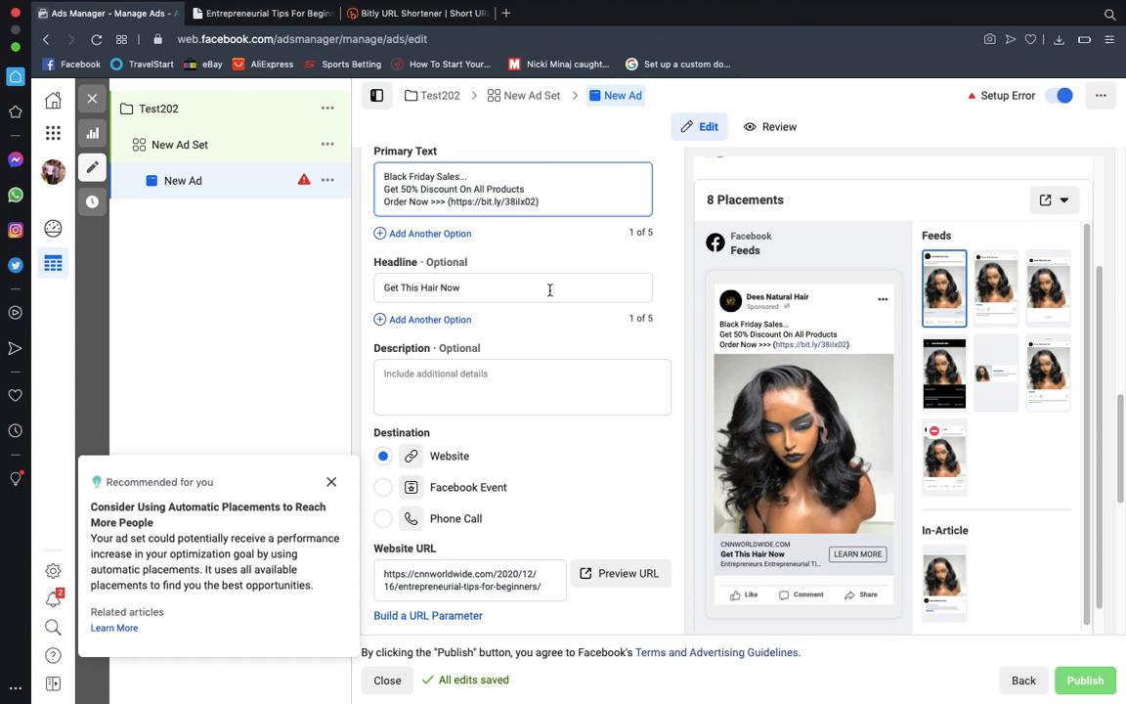
click(477, 392)
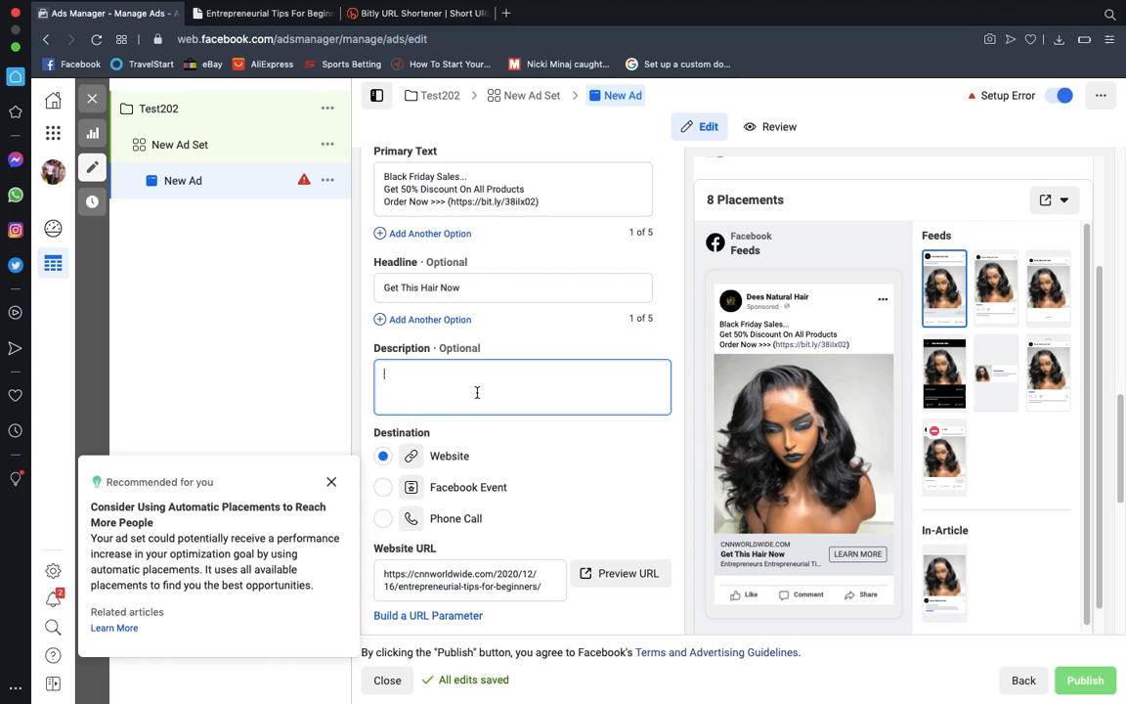
text(50% Discounts)
Set the ad's call to action to Shop Now
scroll(537, 534, down, 5)
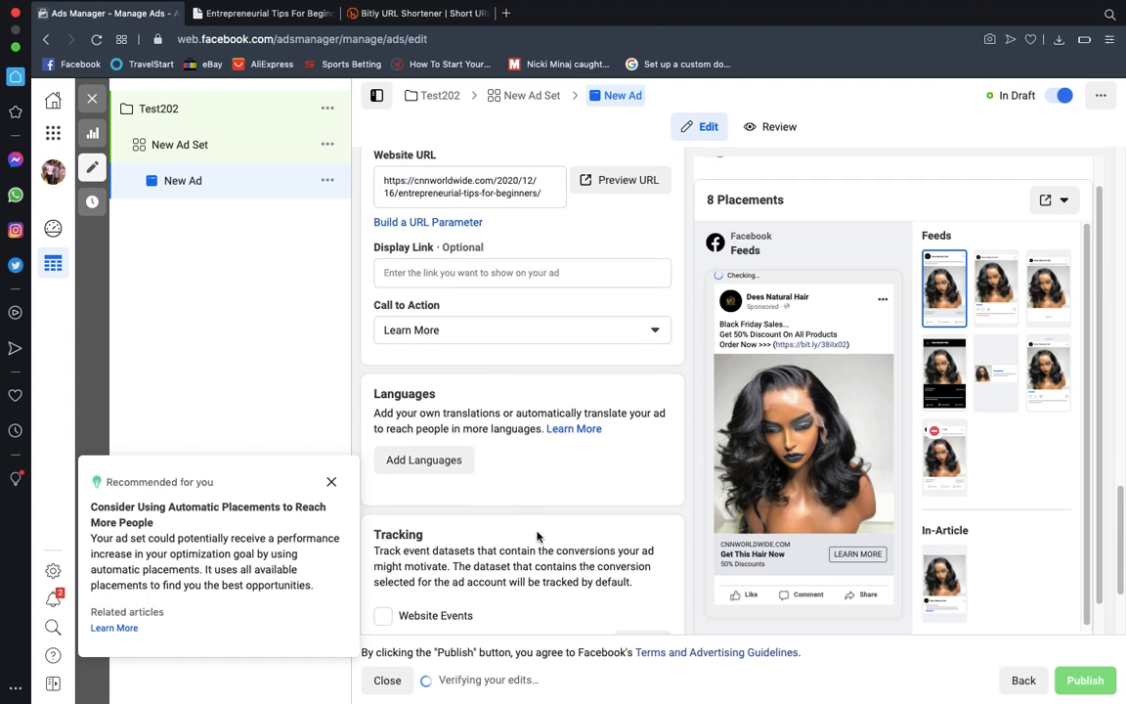
click(493, 332)
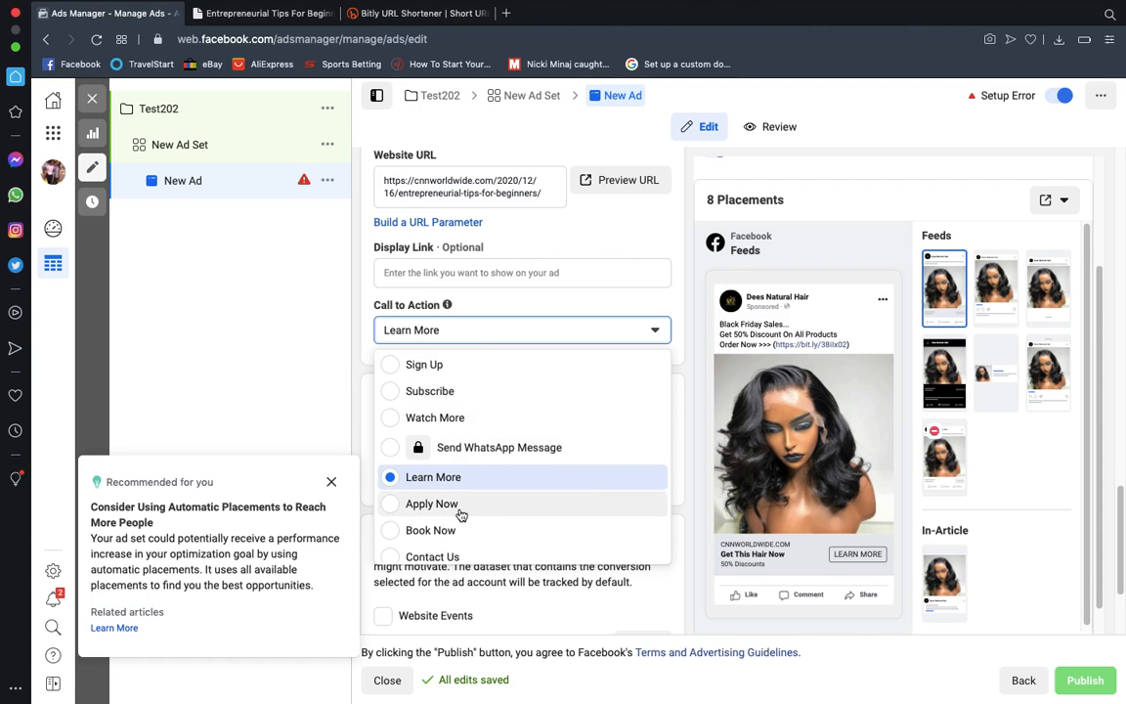
scroll(454, 503, down, 1)
scroll(449, 523, down, 1)
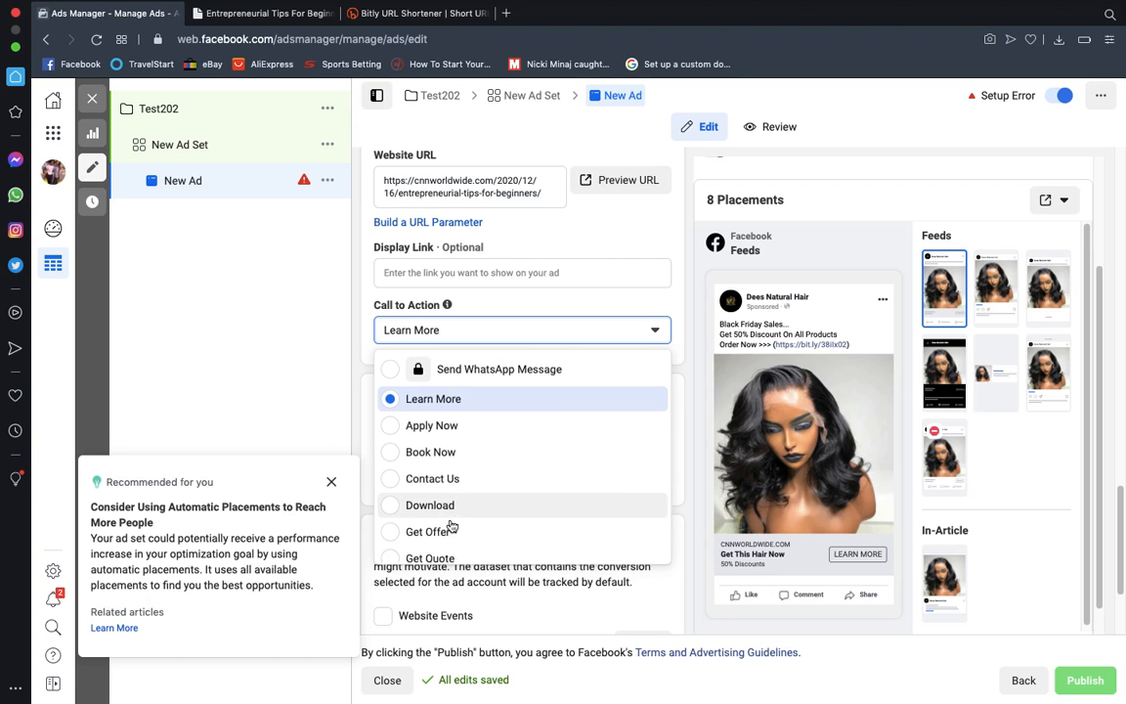
scroll(452, 526, down, 3)
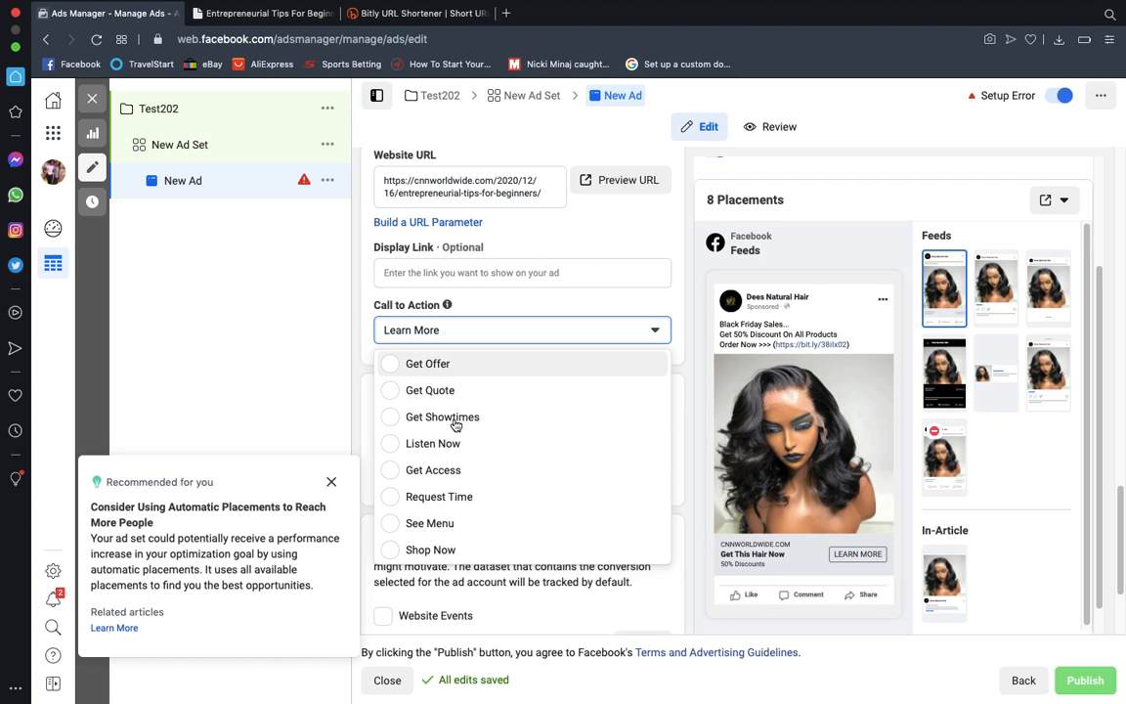
click(455, 551)
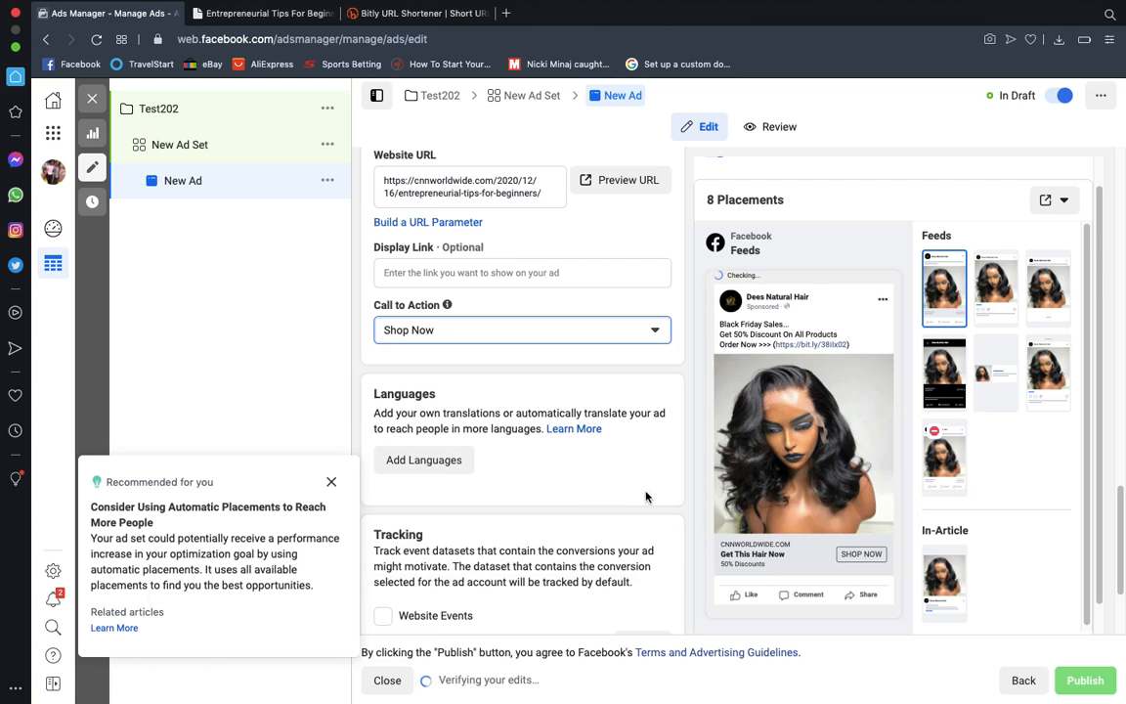
Try to publish the Test202 campaign with its completed ad
scroll(528, 485, down, 3)
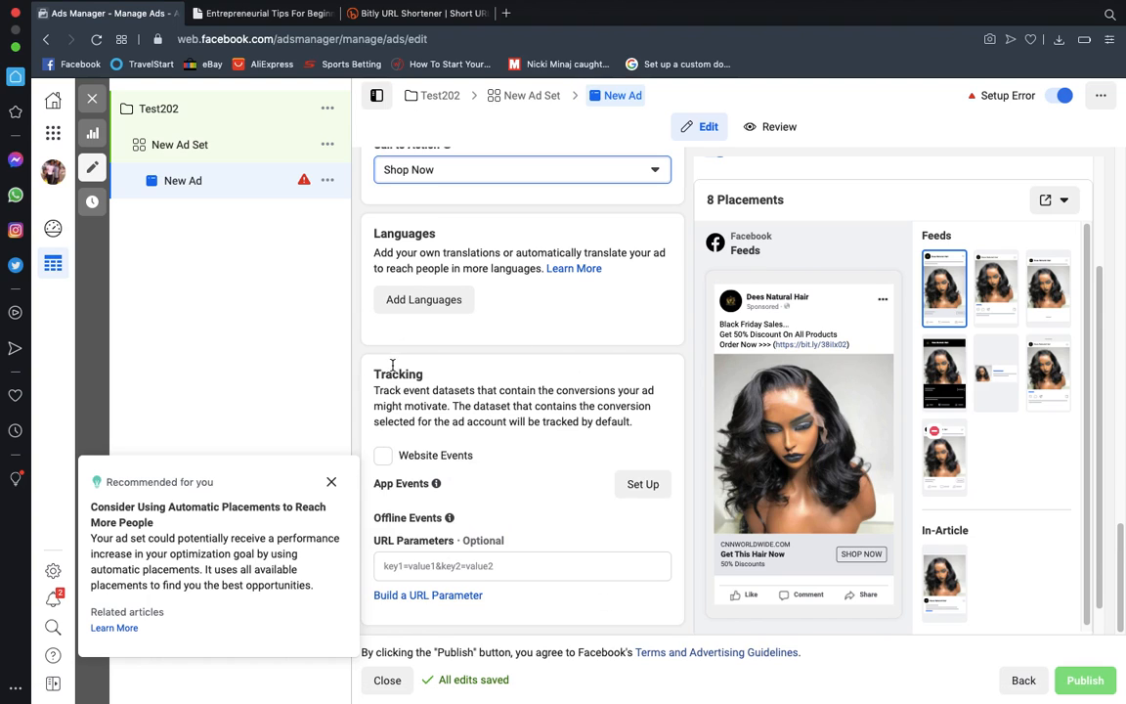
click(1090, 687)
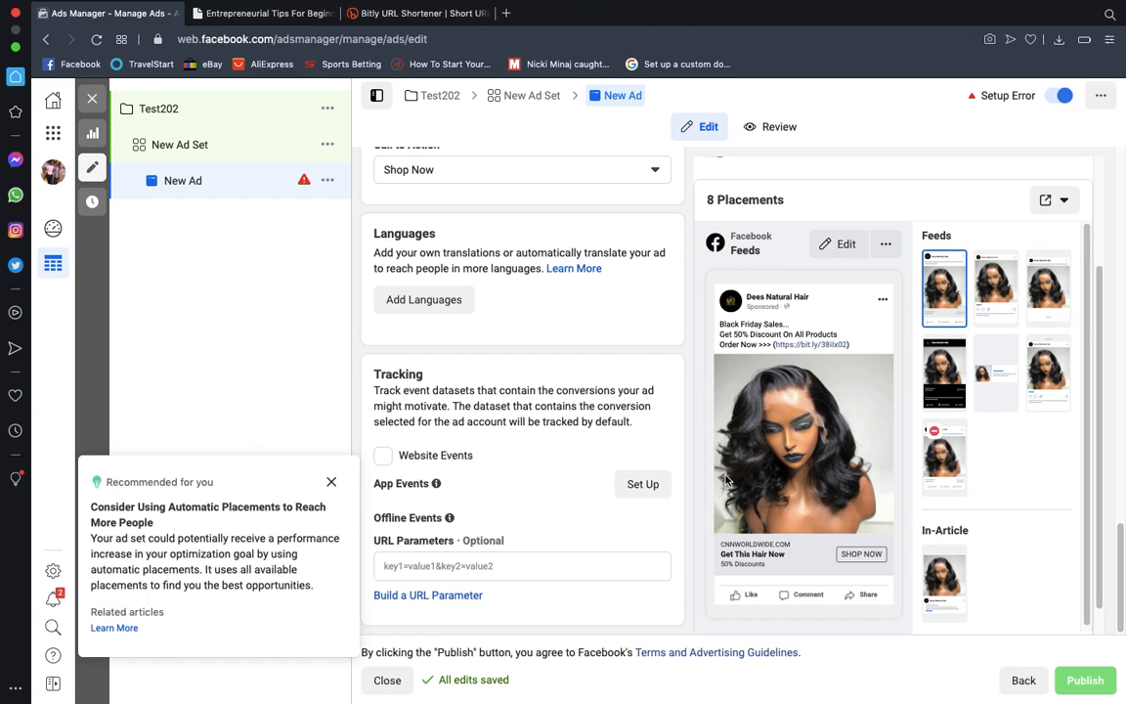
scroll(511, 326, up, 10)
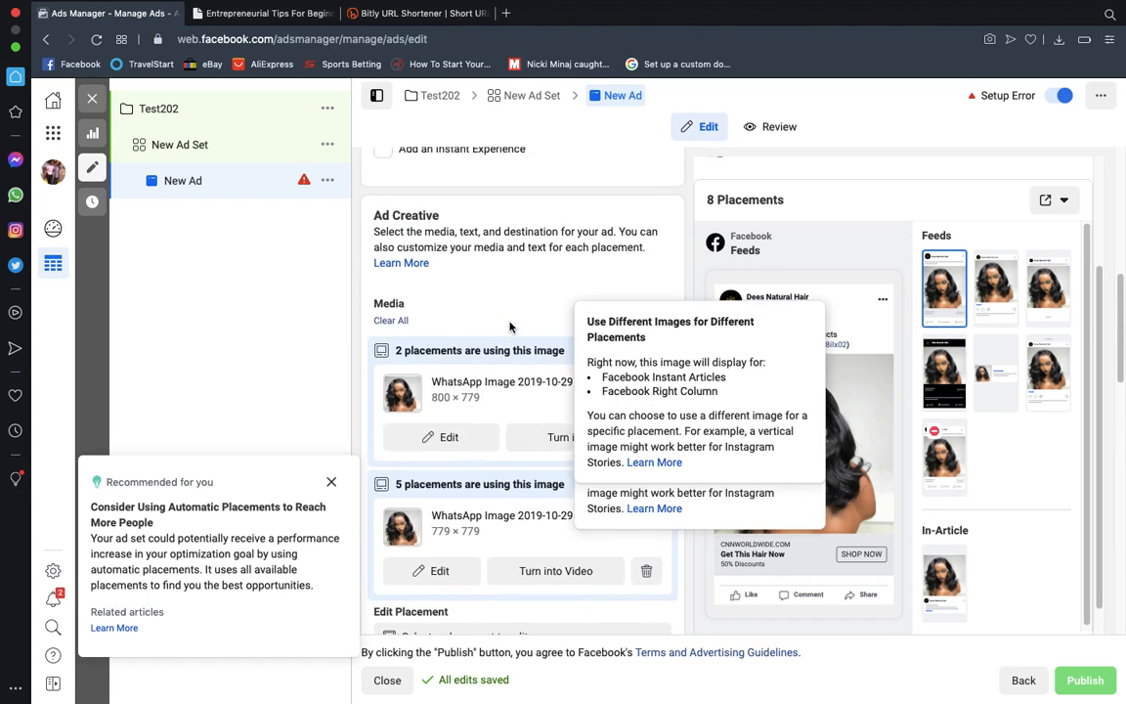
scroll(510, 326, up, 8)
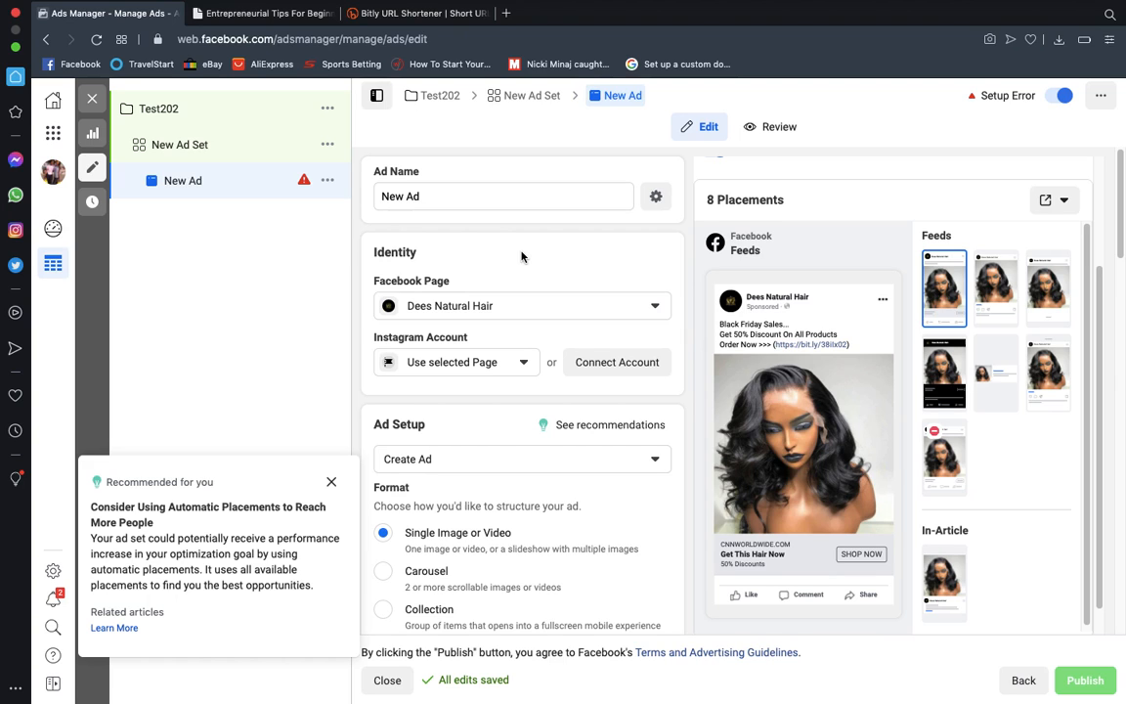
mouse_move(773, 6)
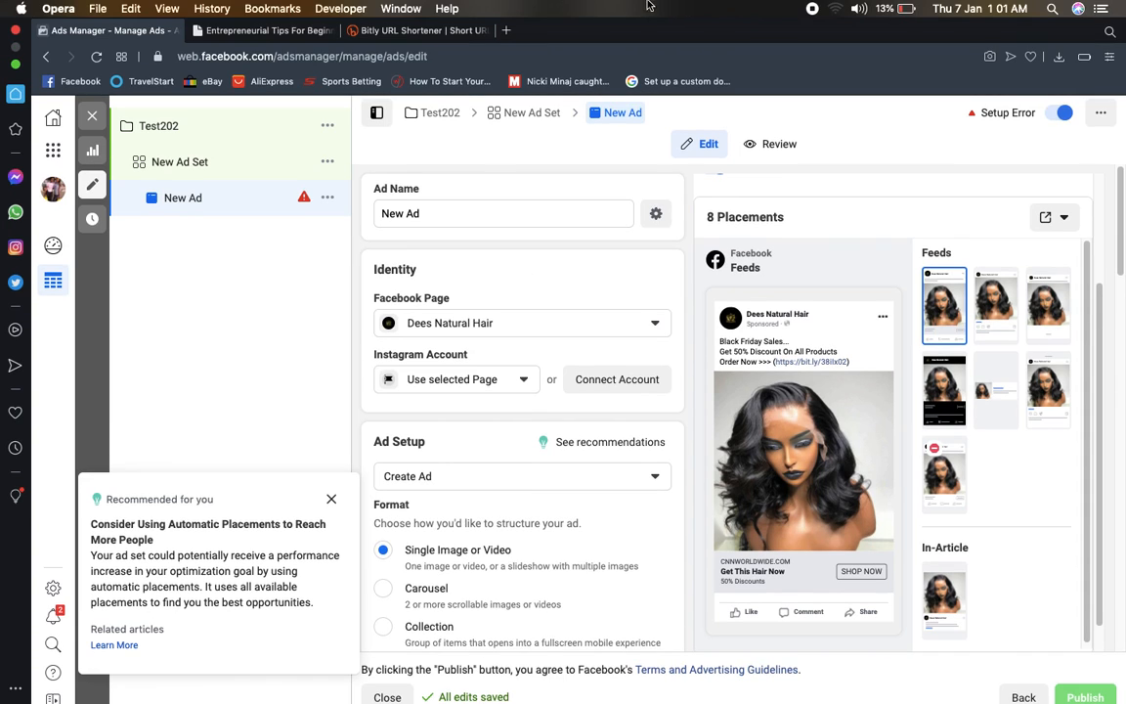